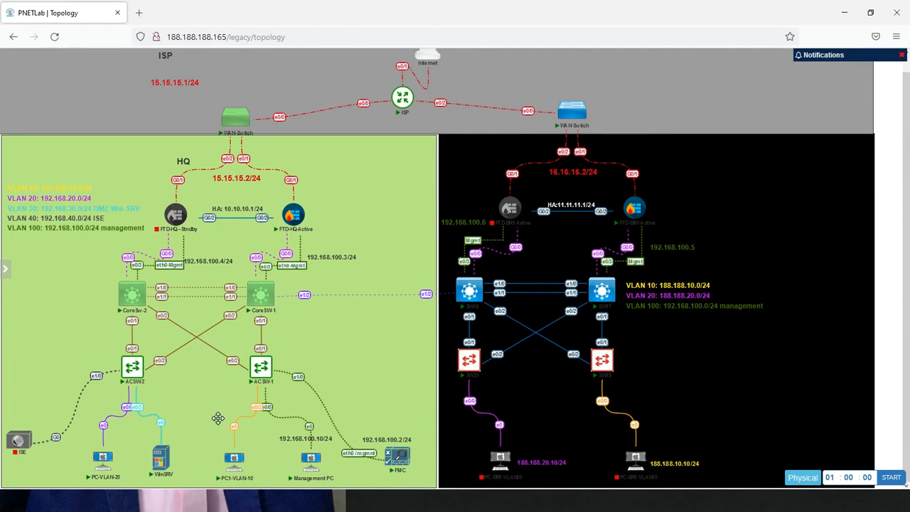
Switch to the Management PC console and open Object Management in Firepower Management Center
mouse_move(109, 478)
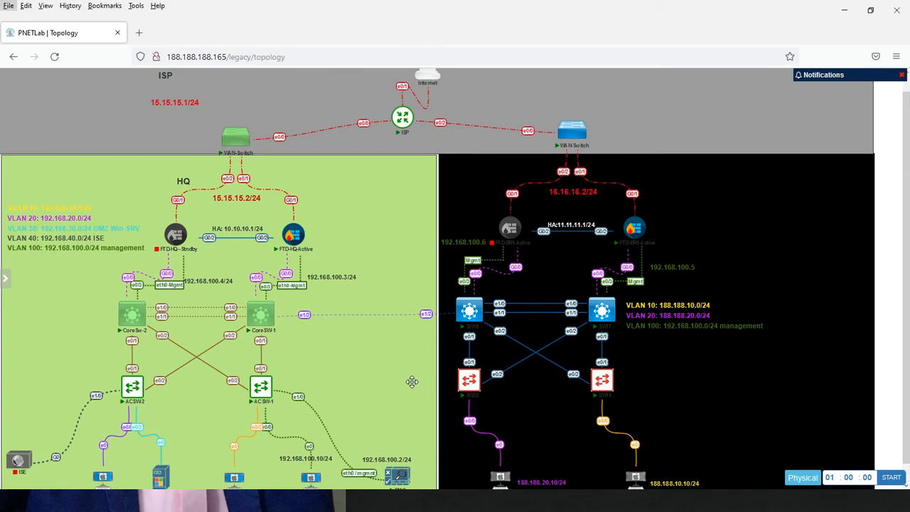
key(alt+Tab)
key(alt+Tab)
key(alt+Tab)
key(alt+Tab)
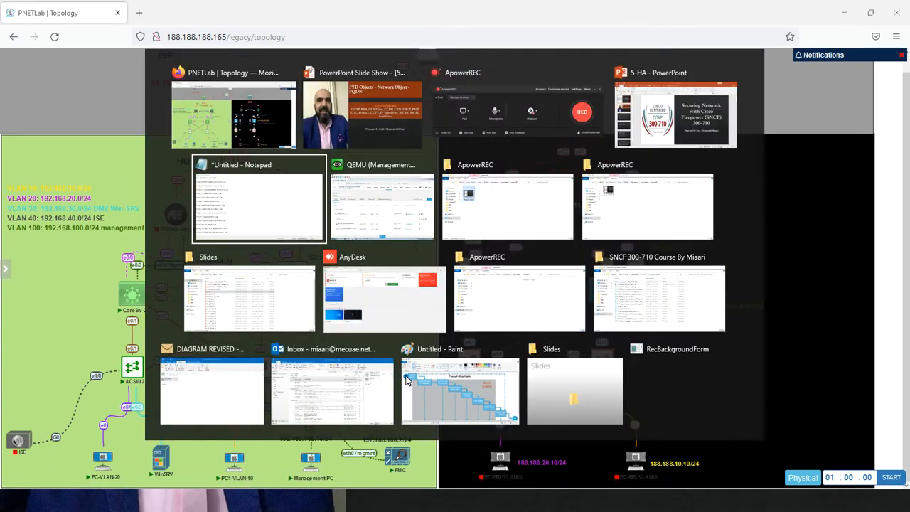
click(386, 210)
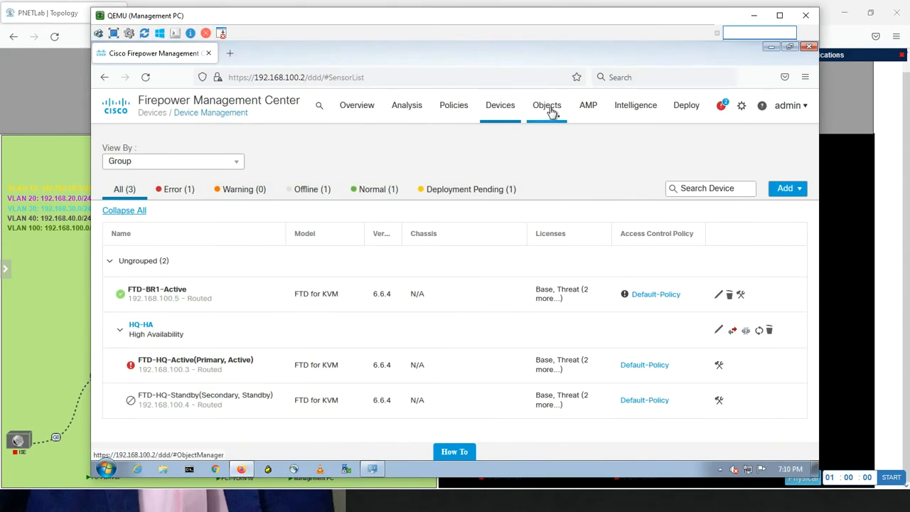
mouse_move(552, 111)
click(553, 139)
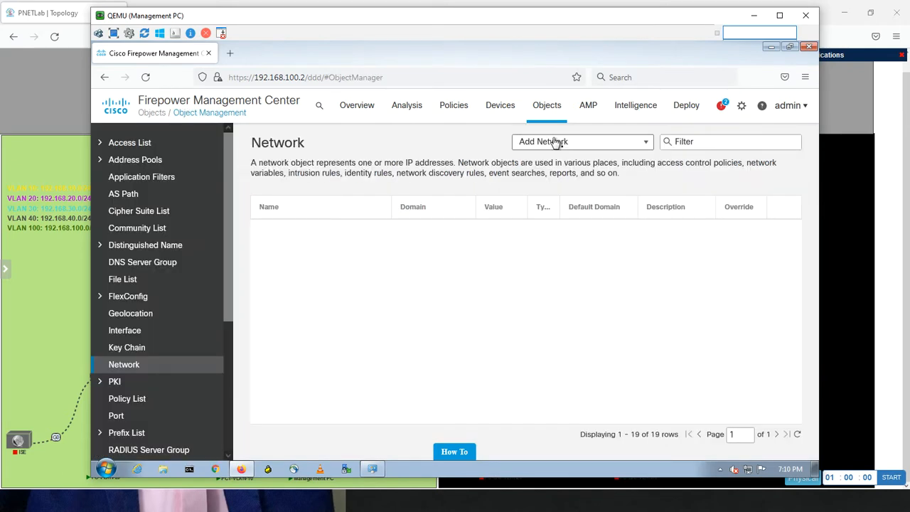
Filter the network objects by "vlan2" and review the VLAN20-Object range definition without changing it
click(680, 141)
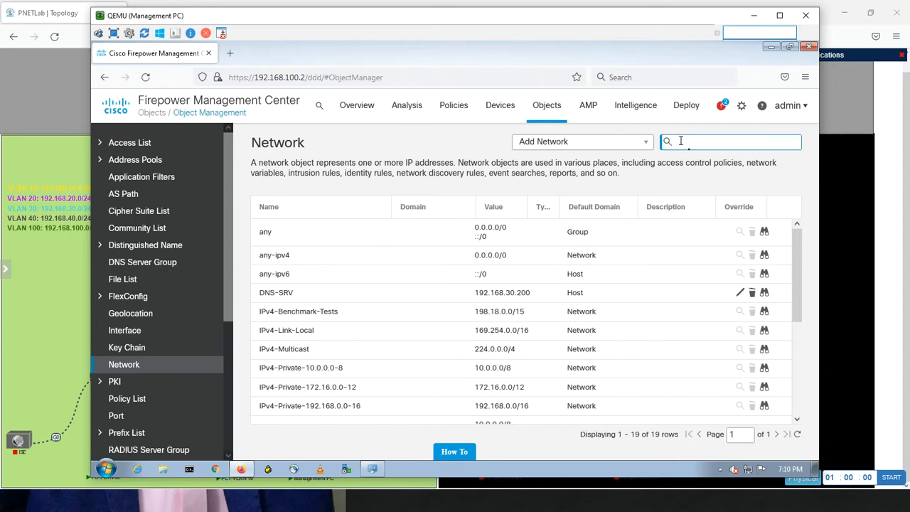
text(vlan)
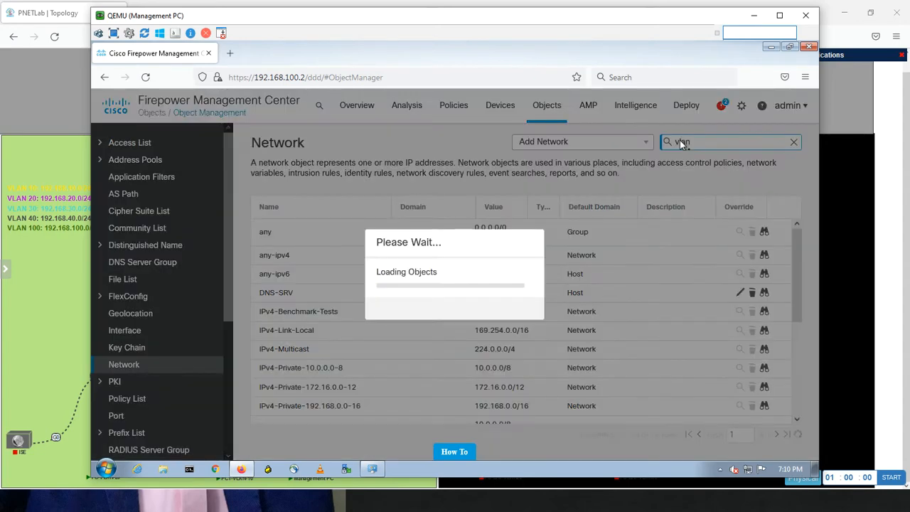
text(2)
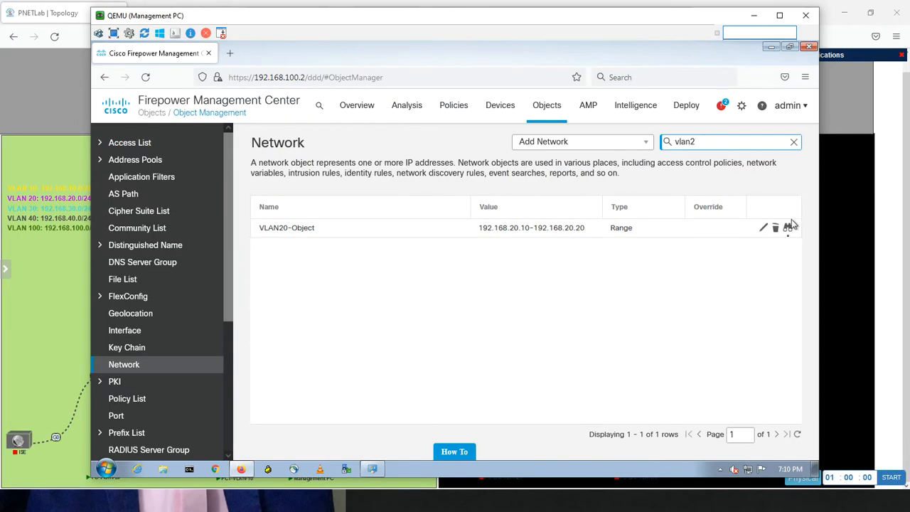
click(764, 228)
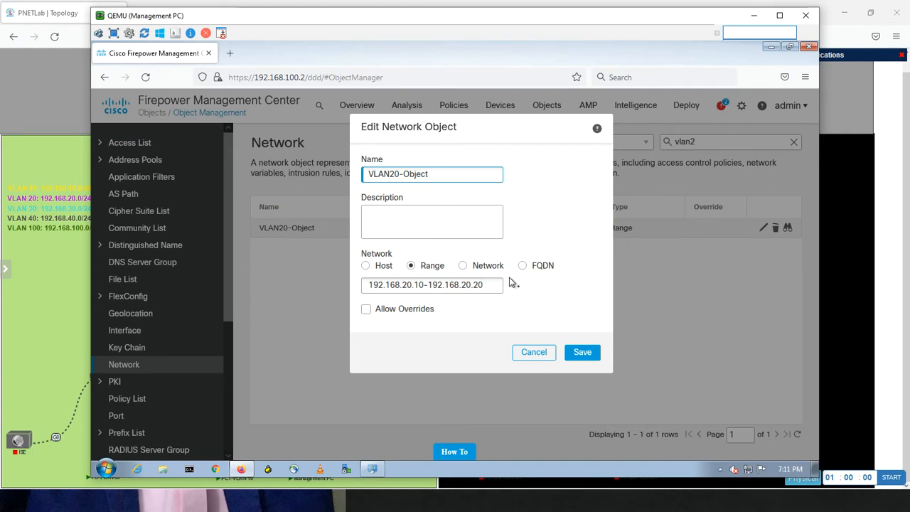
click(529, 355)
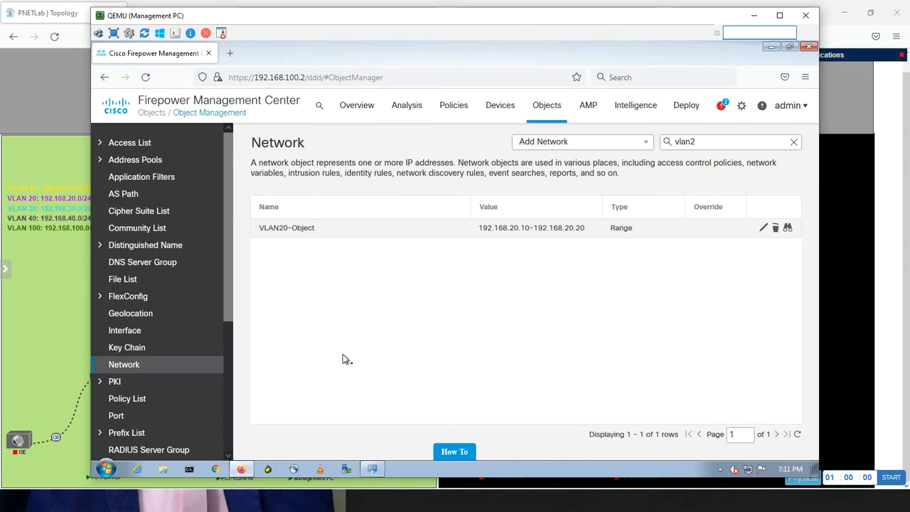
Return to the PNETLab topology and open the PC-VLAN-20 console with the ultravnc_wrapper application
click(76, 340)
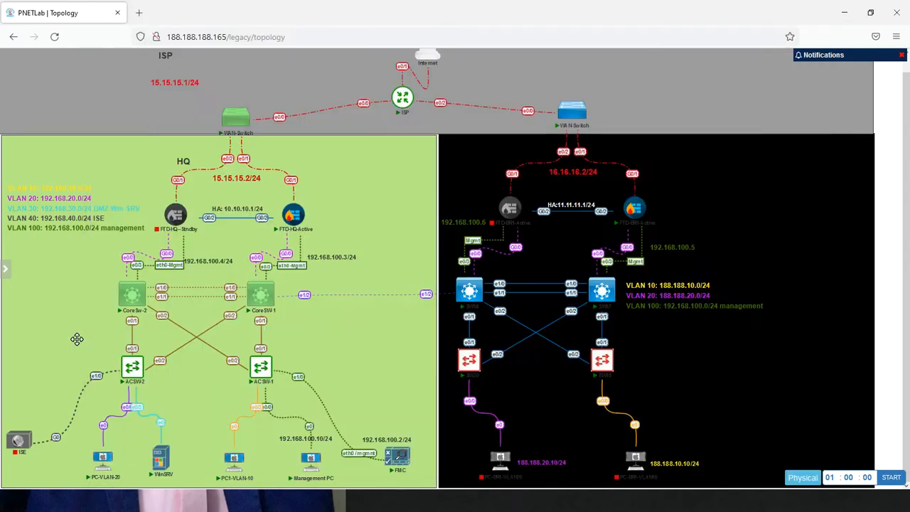
click(104, 467)
click(467, 123)
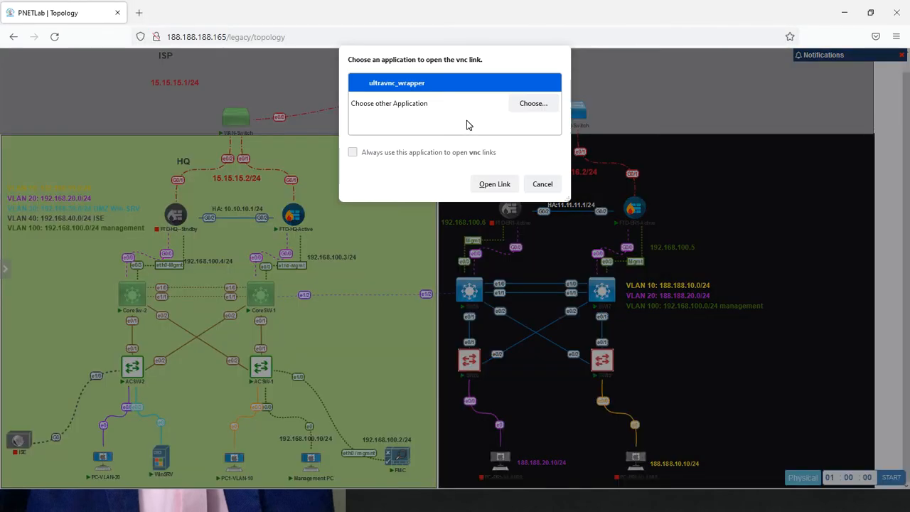
click(484, 186)
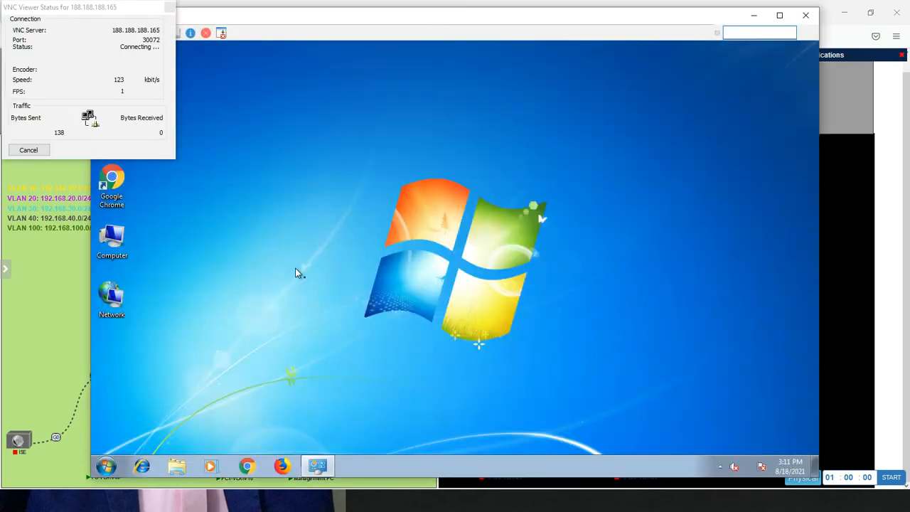
click(29, 150)
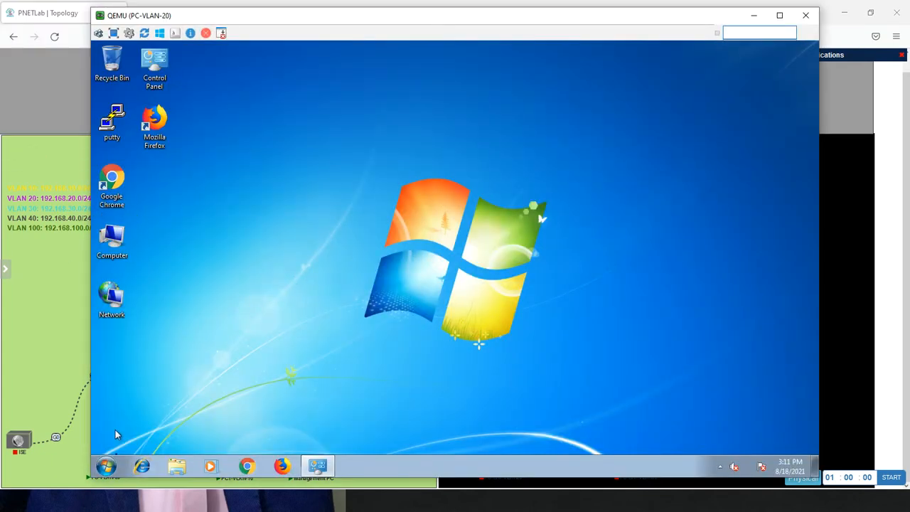
Open a command prompt on PC-VLAN-20 and check its IP configuration with ipconfig
click(105, 466)
text(cmd)
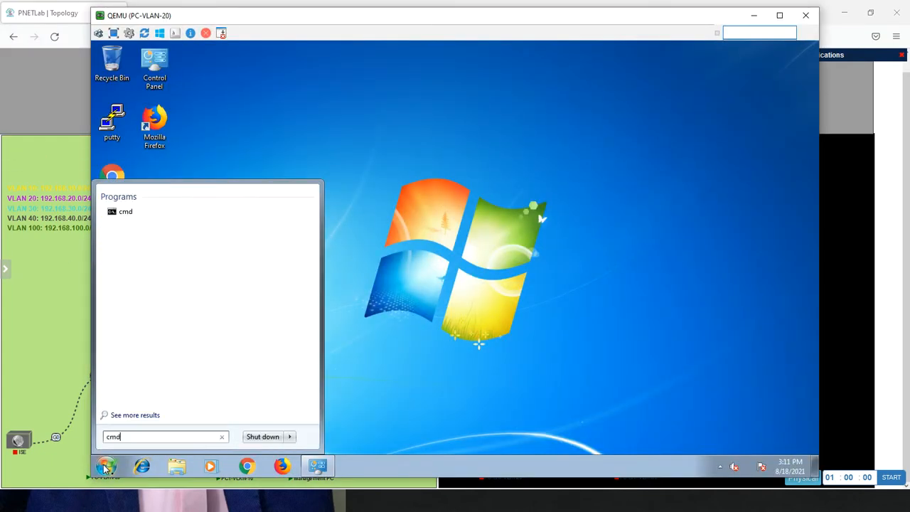
key(Return)
text(ipco)
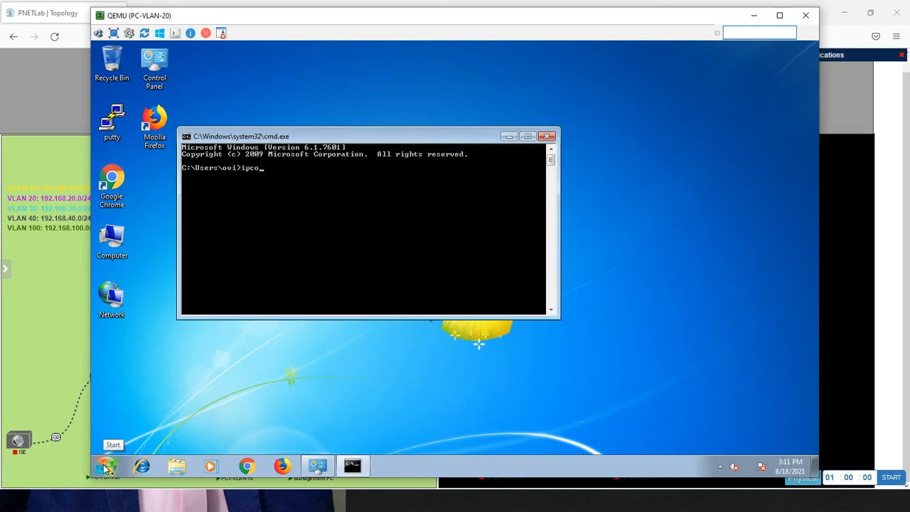
text(nfi)
key(Return)
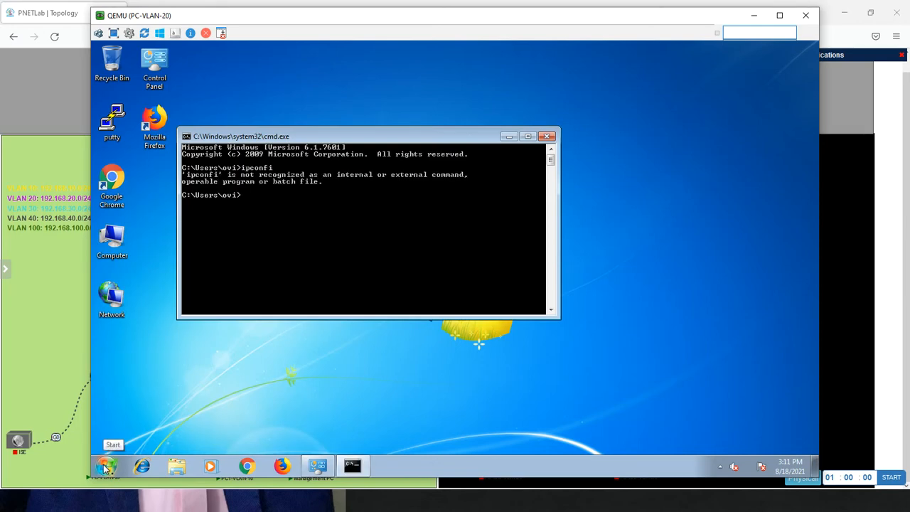
text(ipconfig)
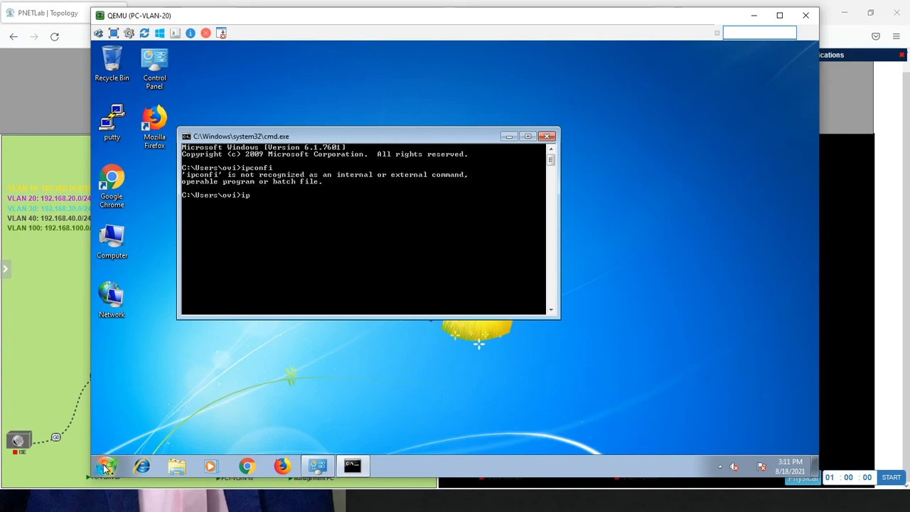
key(Return)
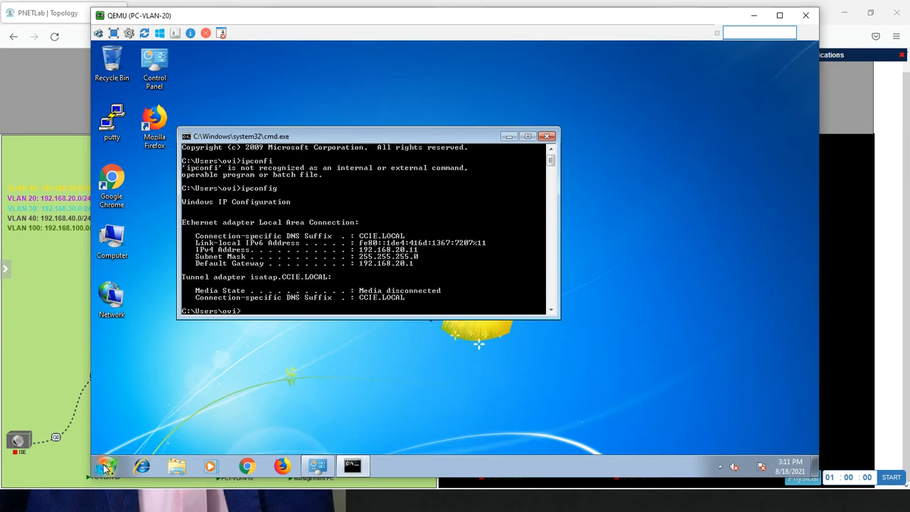
Ping 8.8.8.8 from PC-VLAN-20 to test internet access with its automatically assigned address
text(pi)
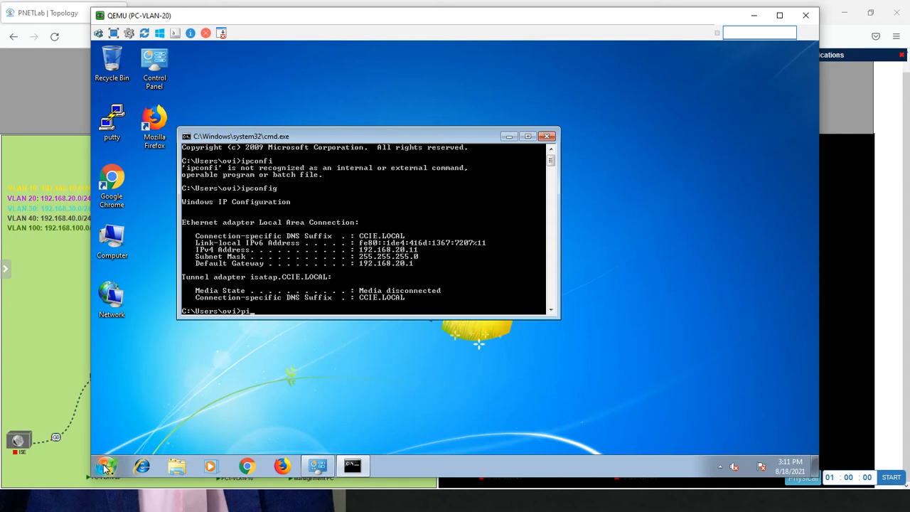
text(ng 8.8.8.8)
key(Return)
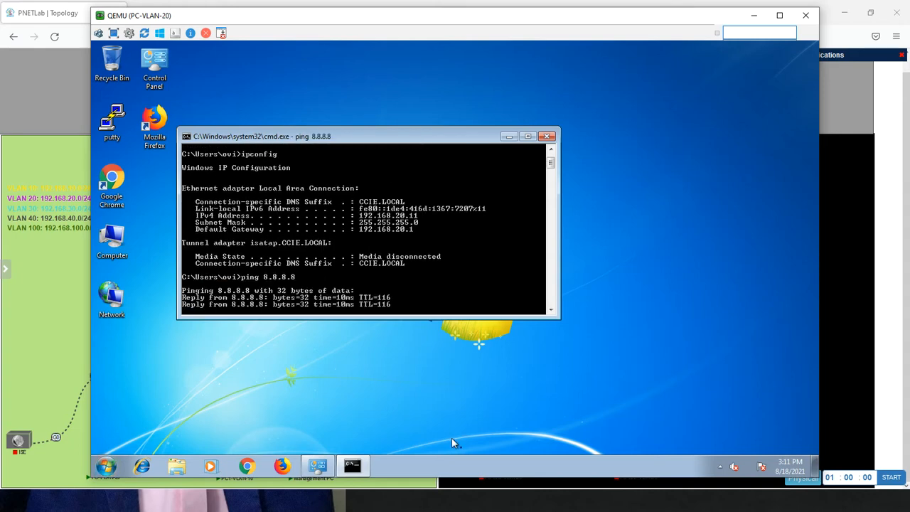
Open the TCP/IPv4 properties of the Local Area Connection and switch it to a manually specified IP address
click(317, 466)
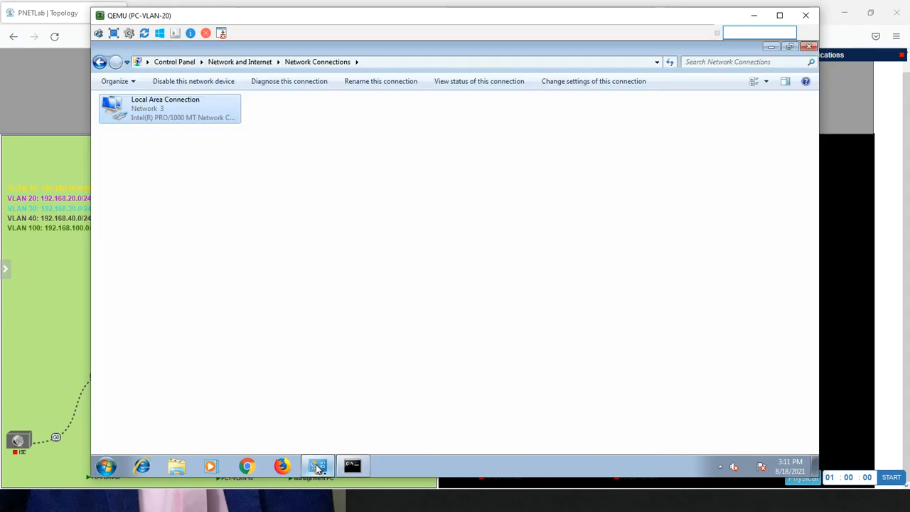
right_click(178, 110)
click(211, 217)
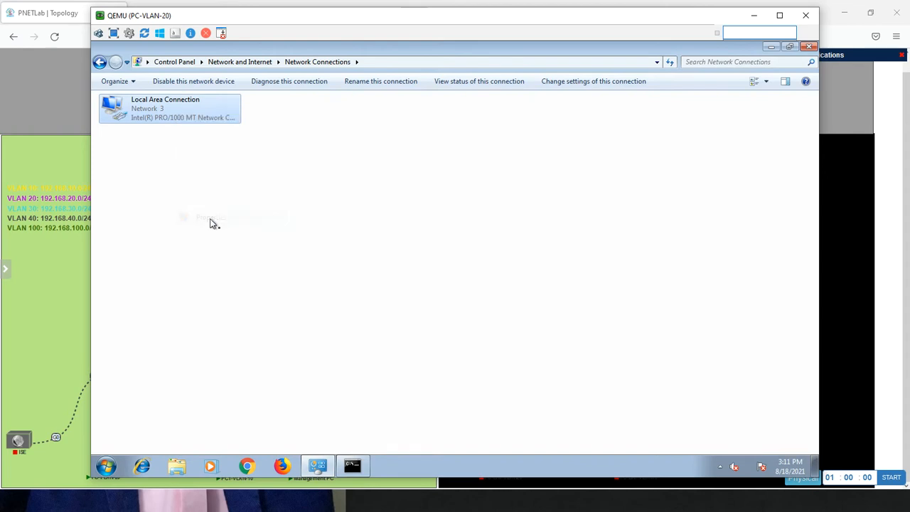
double_click(213, 221)
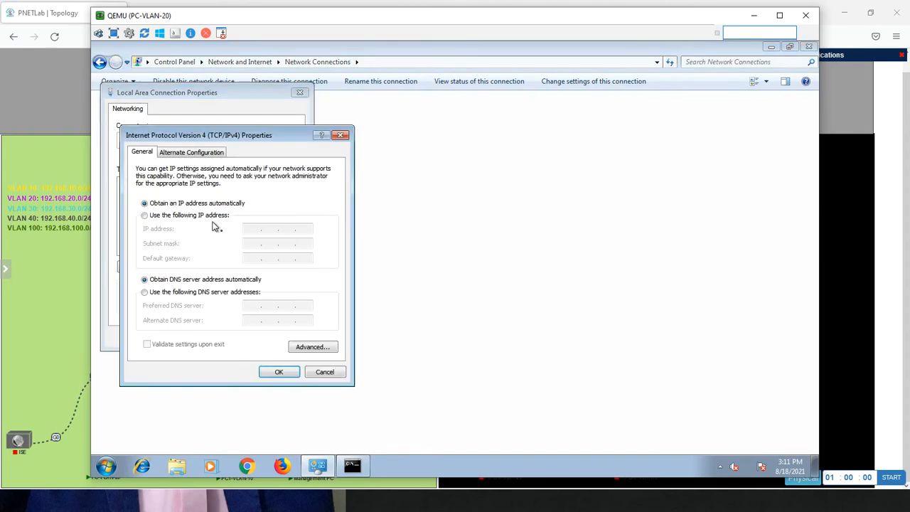
click(179, 217)
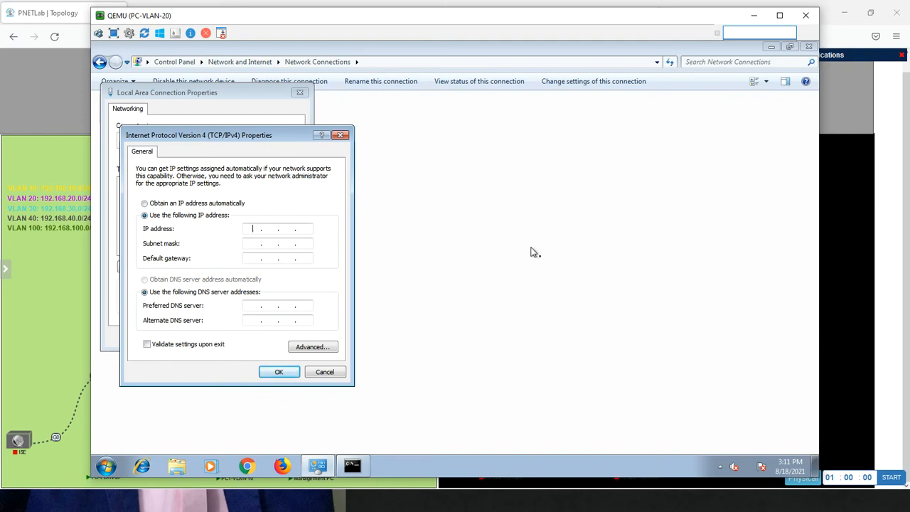
Set the IP address to 192.168.20.17, the subnet mask to 255.255.255.0 and the default gateway to 192.168.20.1
text(192.168.20.17)
key(Tab)
text(192)
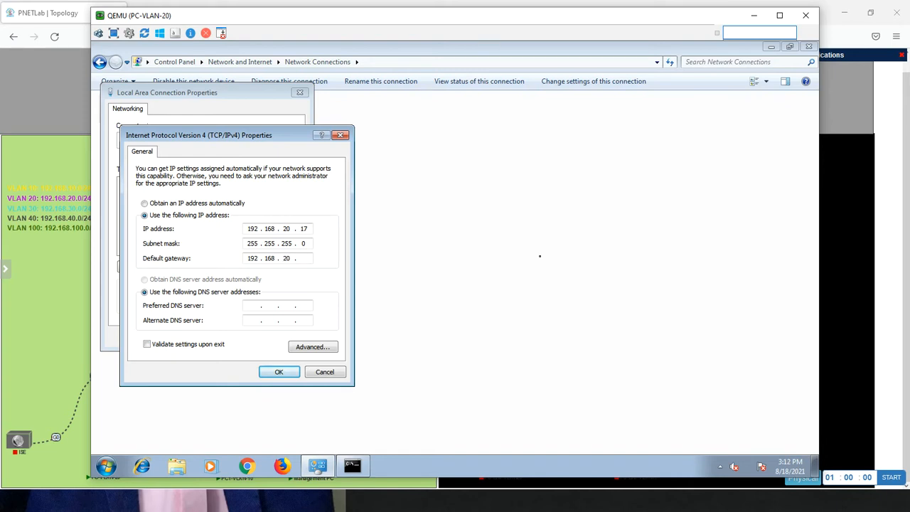
text(20 . 1)
key(Tab)
Set the preferred DNS server to 192.168.30.200 and the alternate to 8.8.8.8, and apply the connection settings
key(Tab)
text(192 . 168 . 30 . 200)
key(Tab)
click(278, 373)
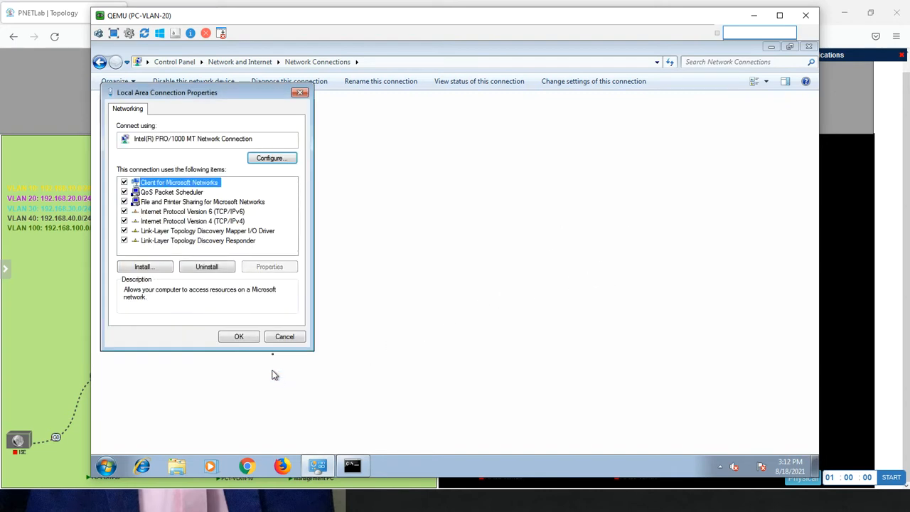
click(252, 341)
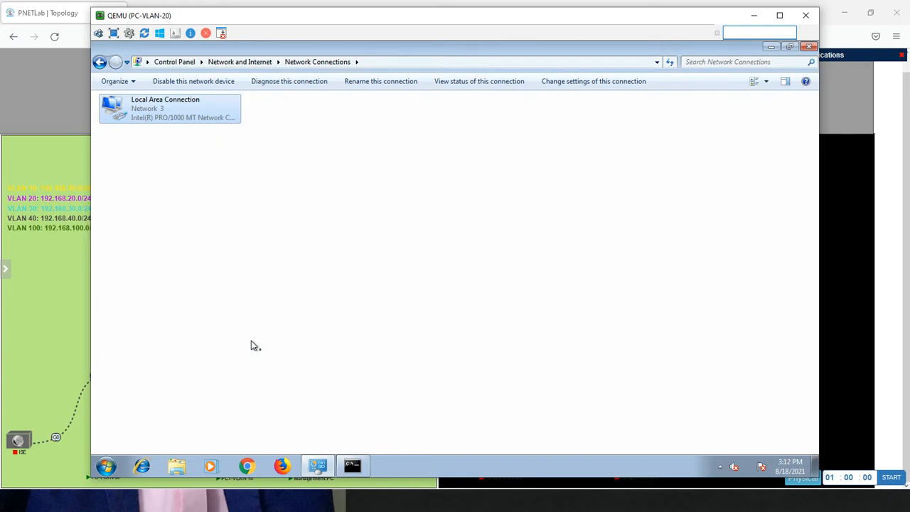
Check the static address with ipconfig in the command prompt and ping 8.8.8.8 from it
click(351, 466)
text(ipconfig)
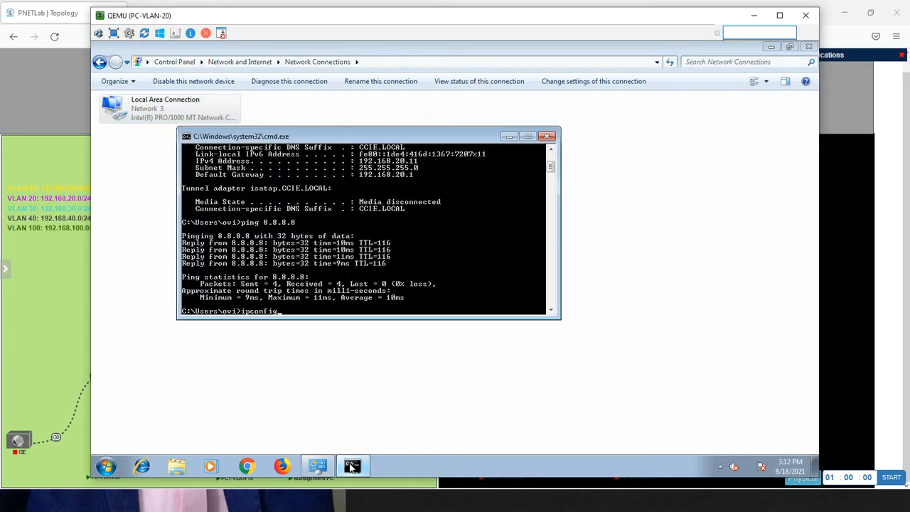
key(Return)
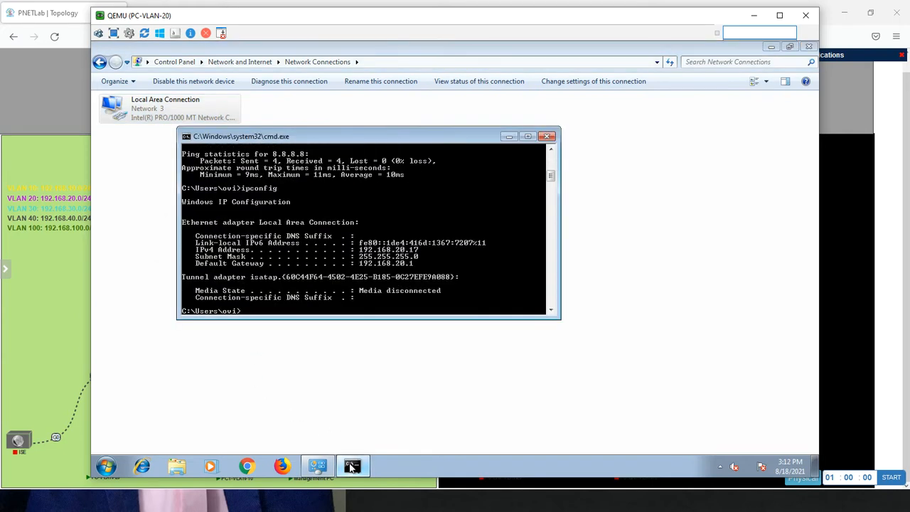
key(Up)
key(Up)
key(Return)
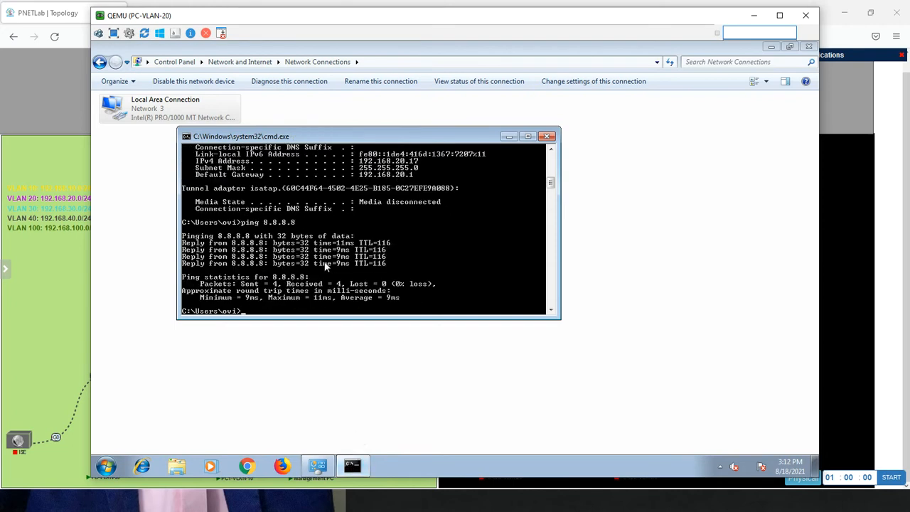
Change the last octet of the Local Area Connection's static IPv4 address to 2 and apply the settings
right_click(153, 121)
click(185, 225)
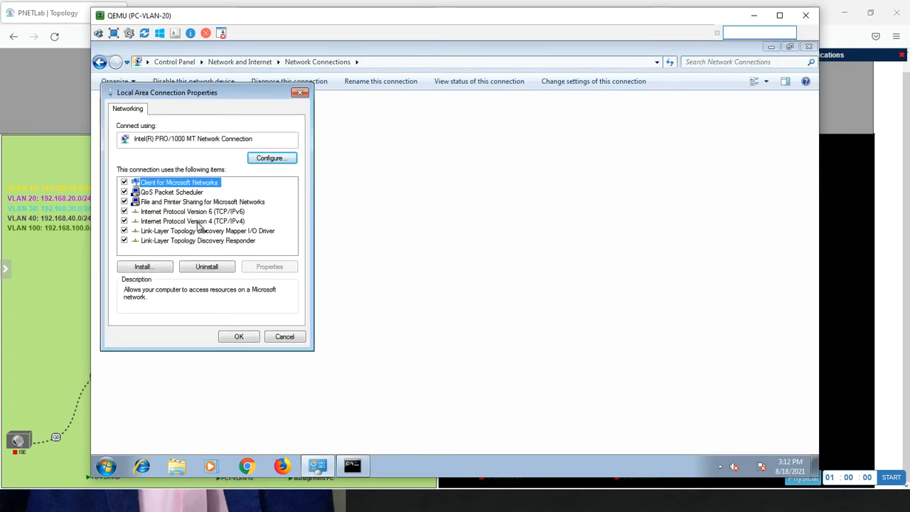
double_click(198, 223)
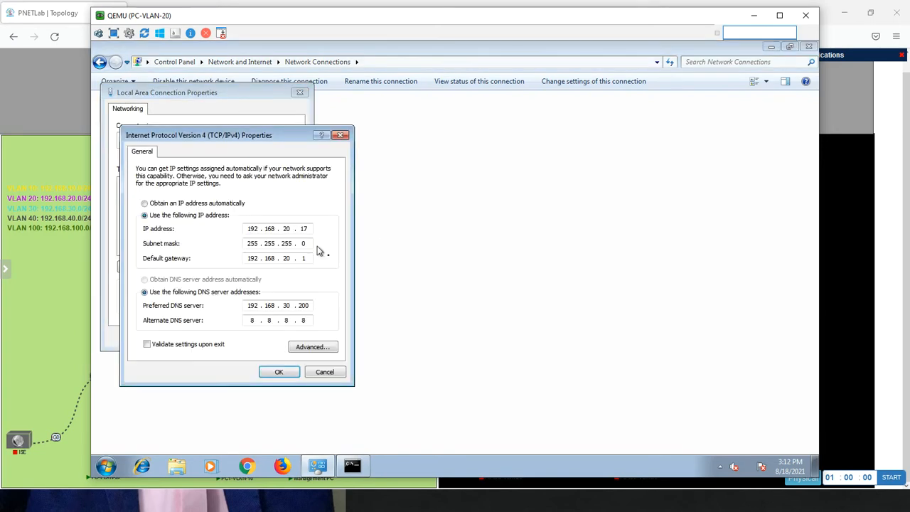
double_click(304, 229)
text(2)
click(280, 371)
click(238, 337)
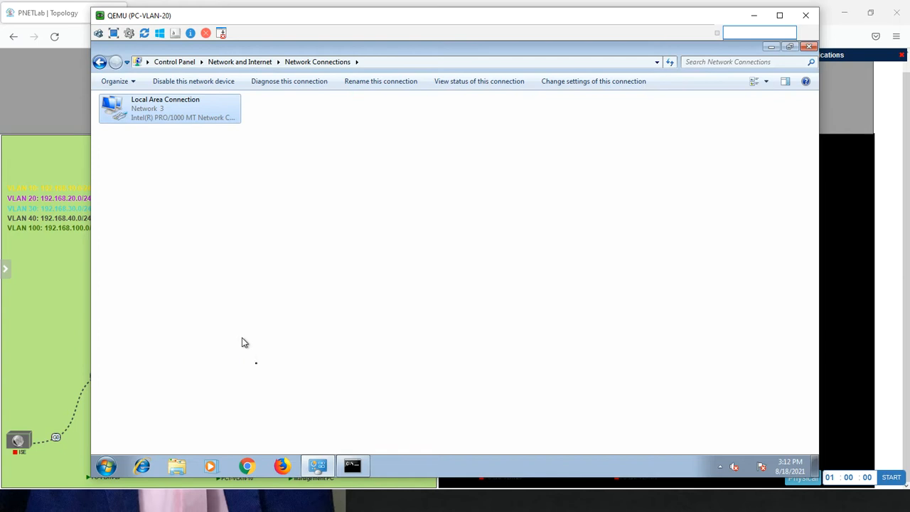
Ping 8.8.8.8 from the changed address, close the command prompt and minimize the PC-VLAN-20 console
click(351, 466)
key(Up)
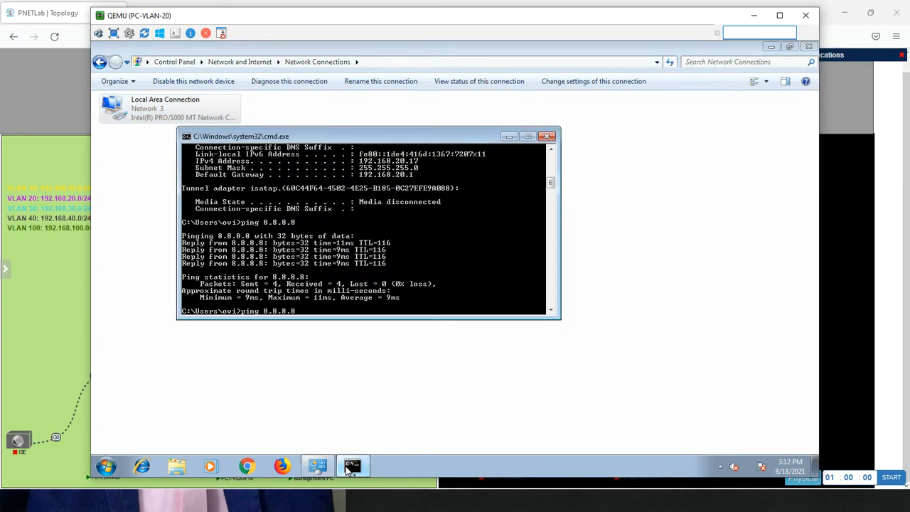
key(Return)
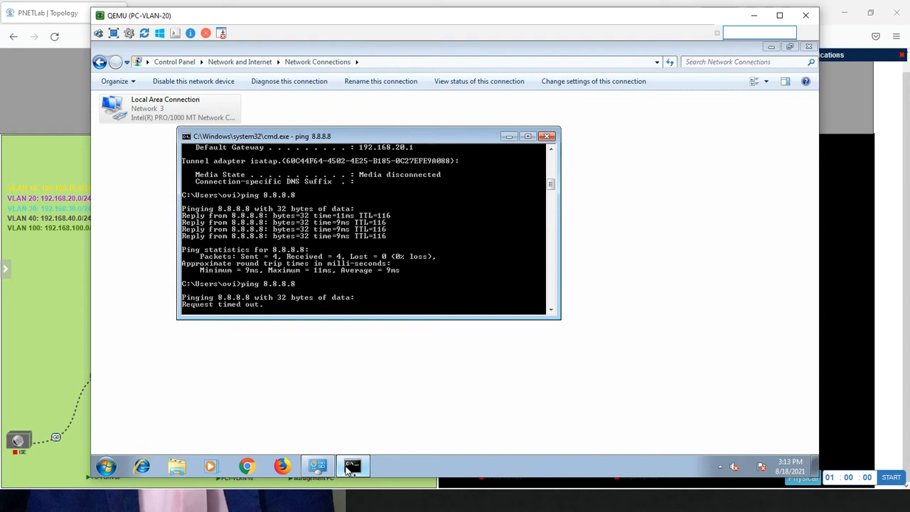
click(547, 136)
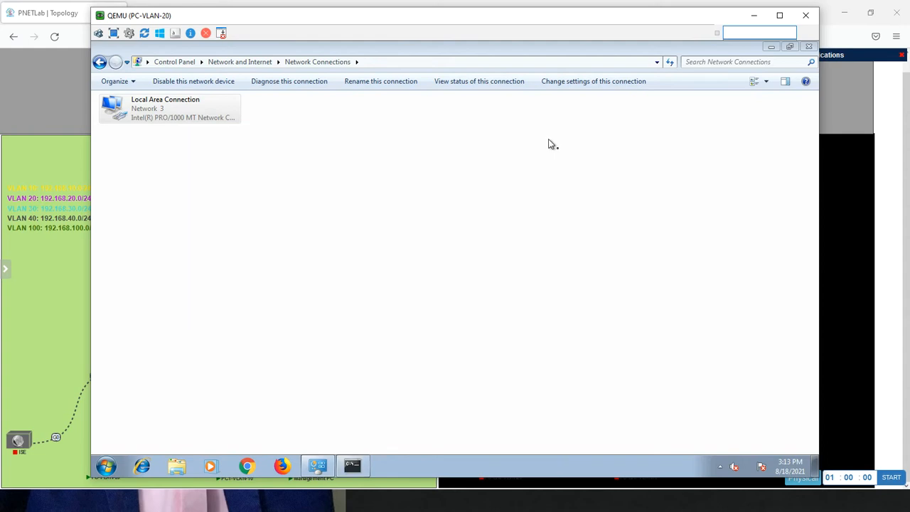
click(752, 15)
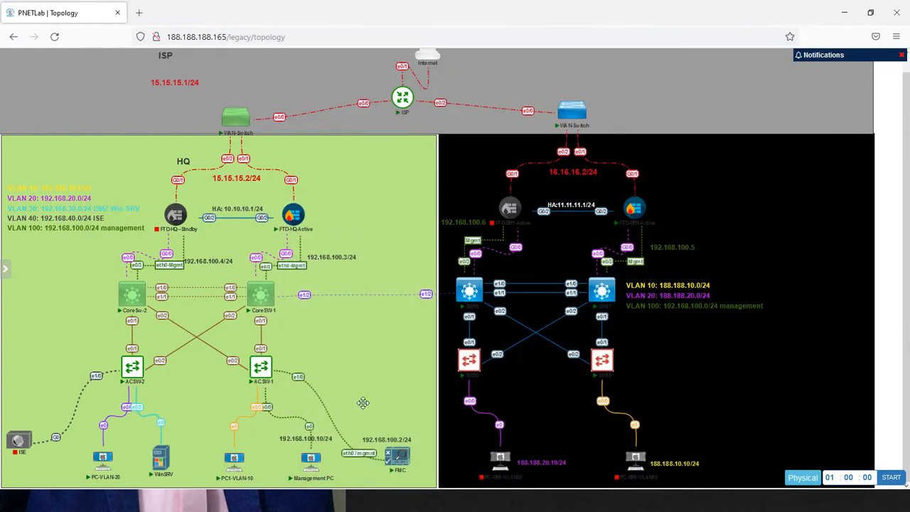
Switch to the Management PC console and clear the vlan2 filter from the Firepower network object list
key(alt+Tab)
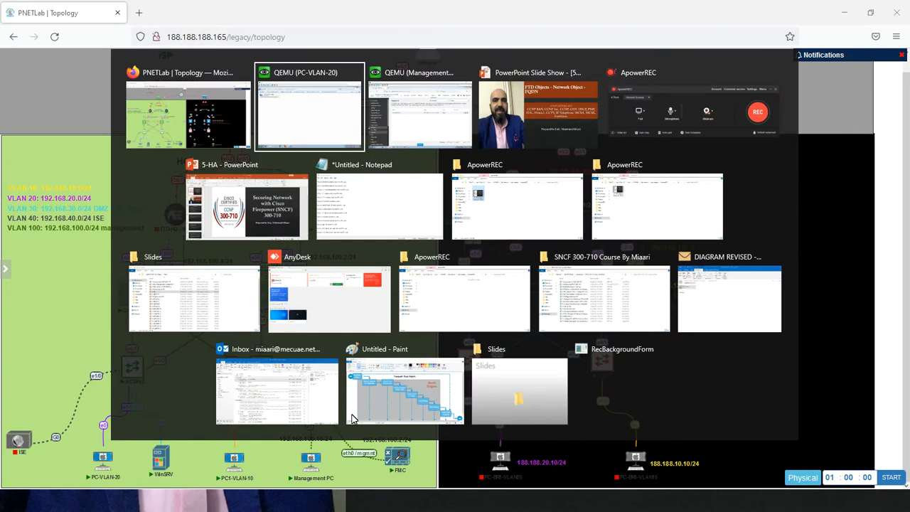
key(alt+Tab)
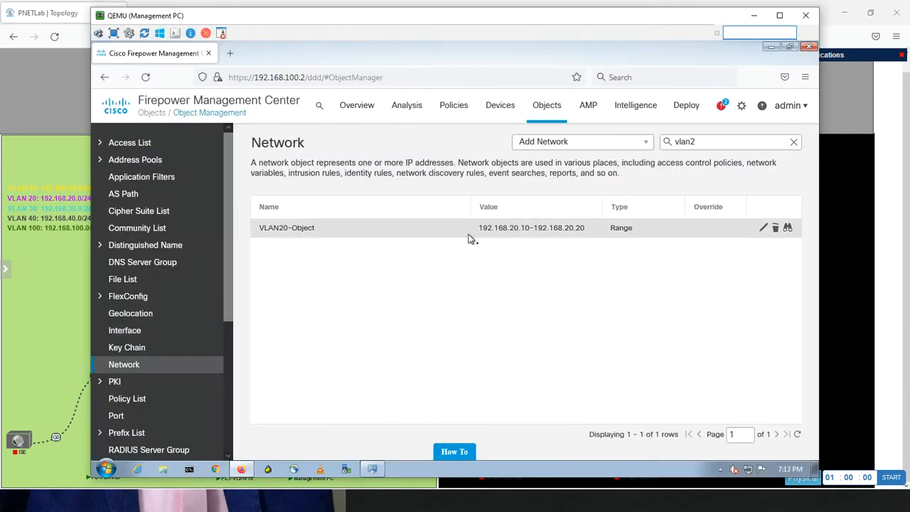
click(794, 142)
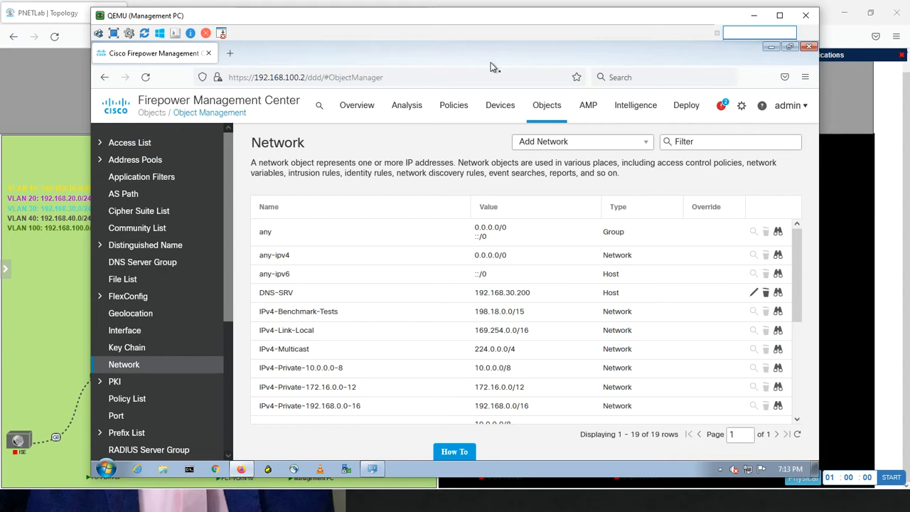
On PC-VLAN-20, set the Local Area Connection's IPv4 to obtain its IP and DNS server addresses automatically and apply the settings
click(69, 295)
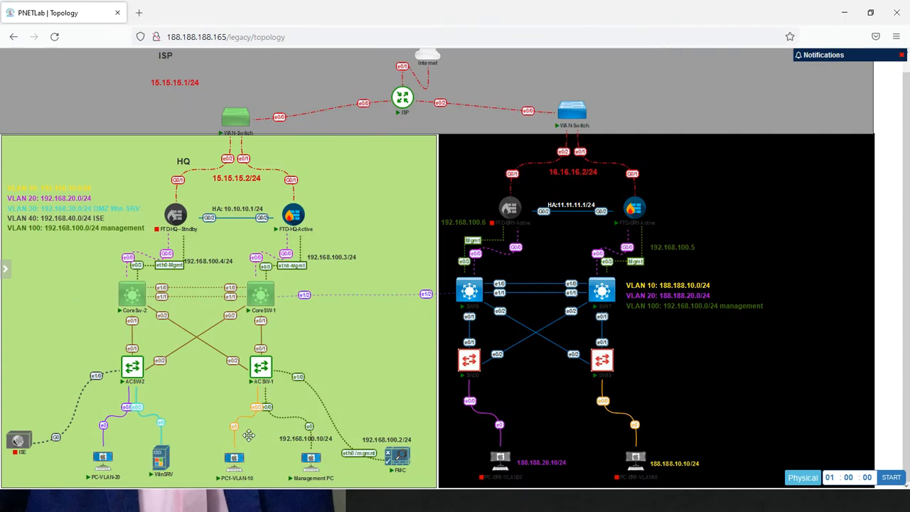
mouse_move(108, 471)
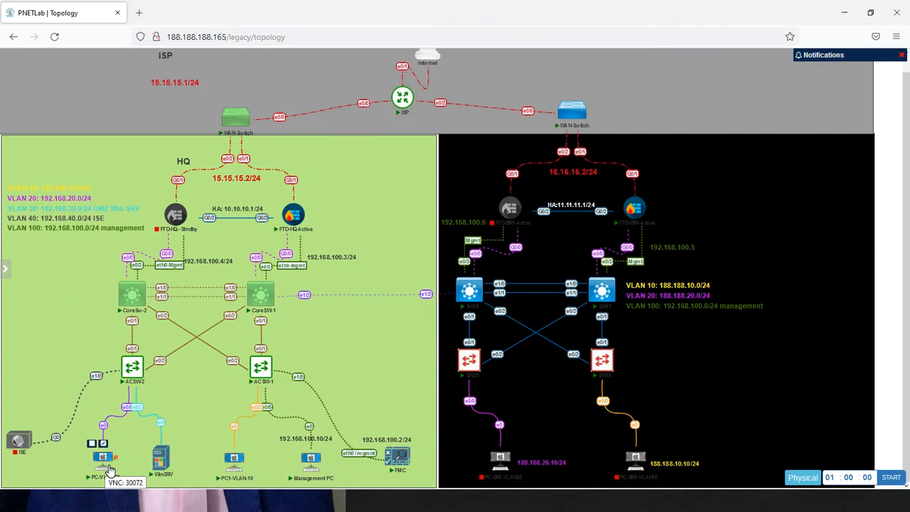
key(alt+Tab)
key(alt+Tab)
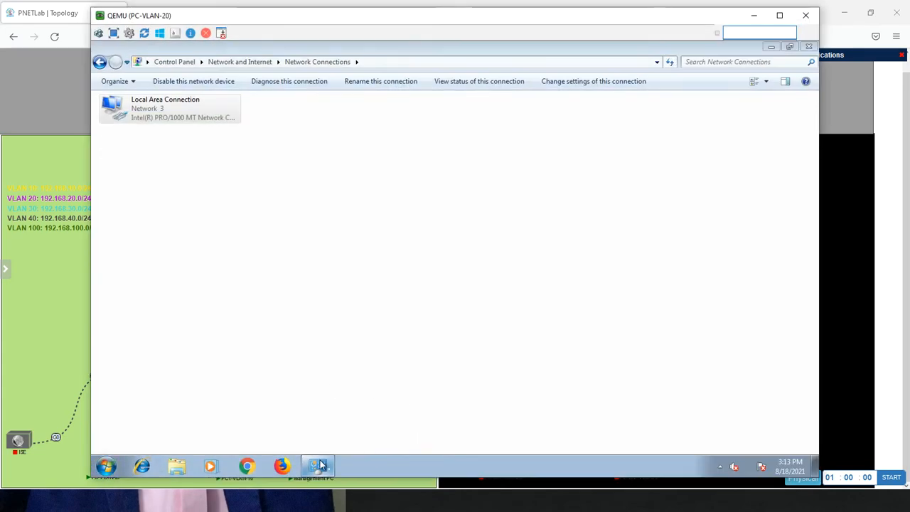
click(320, 464)
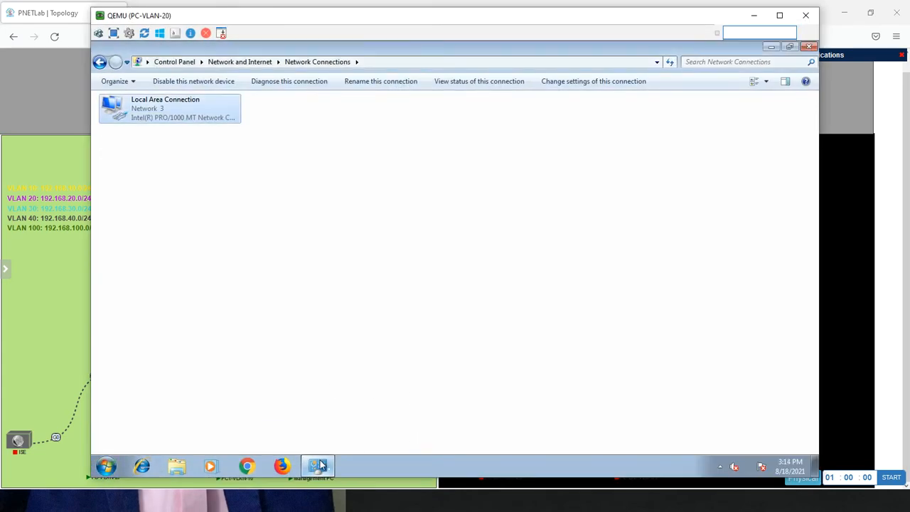
right_click(194, 118)
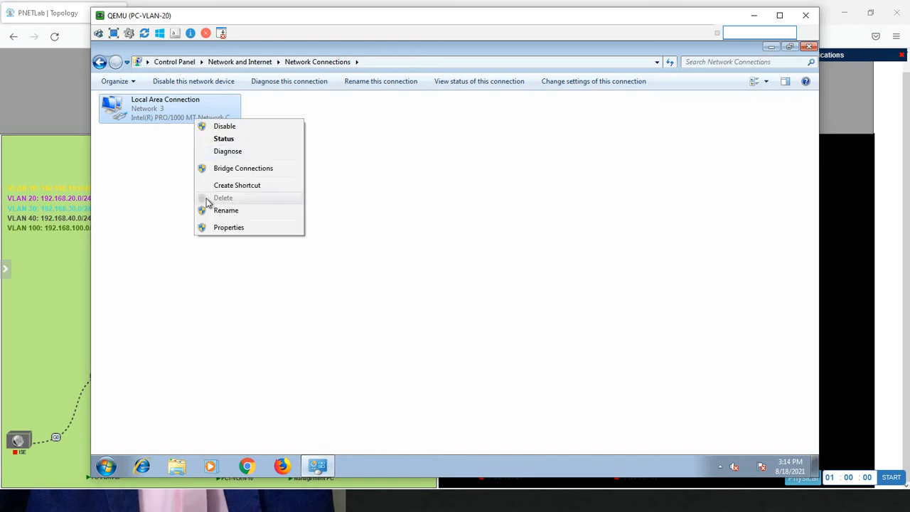
click(223, 228)
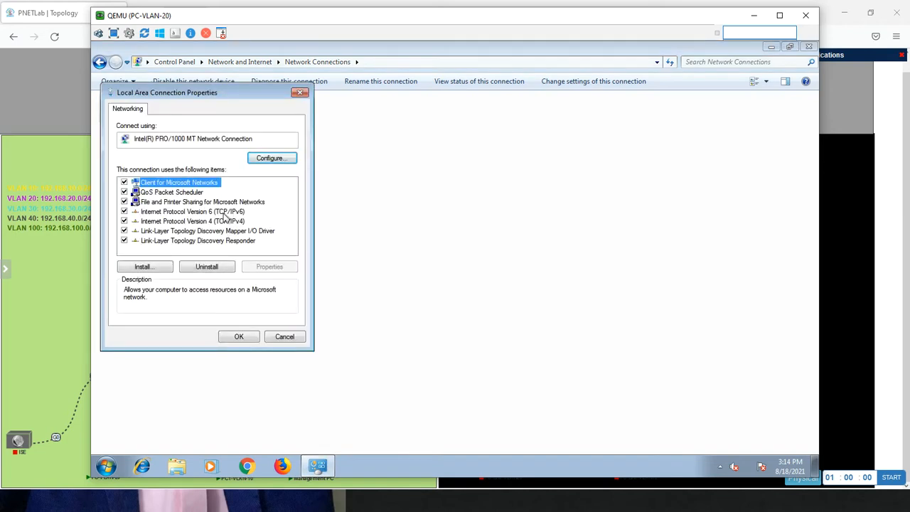
double_click(204, 225)
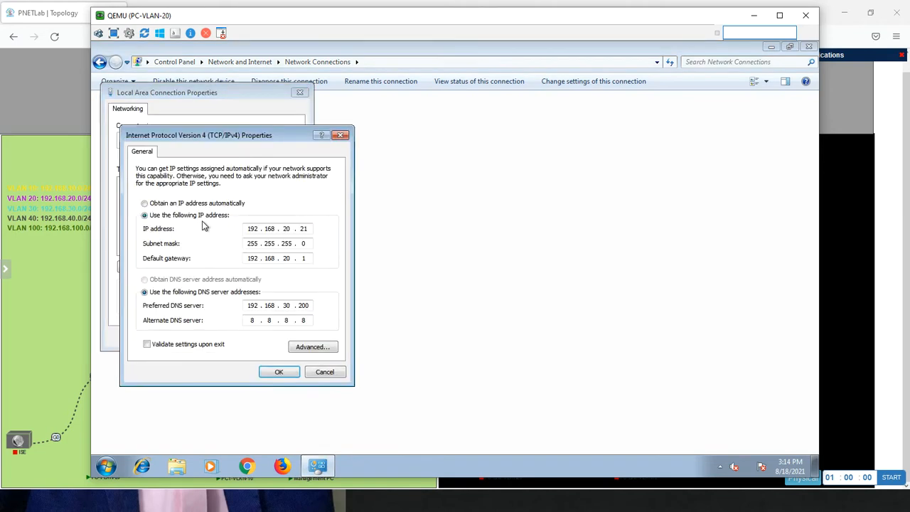
click(184, 204)
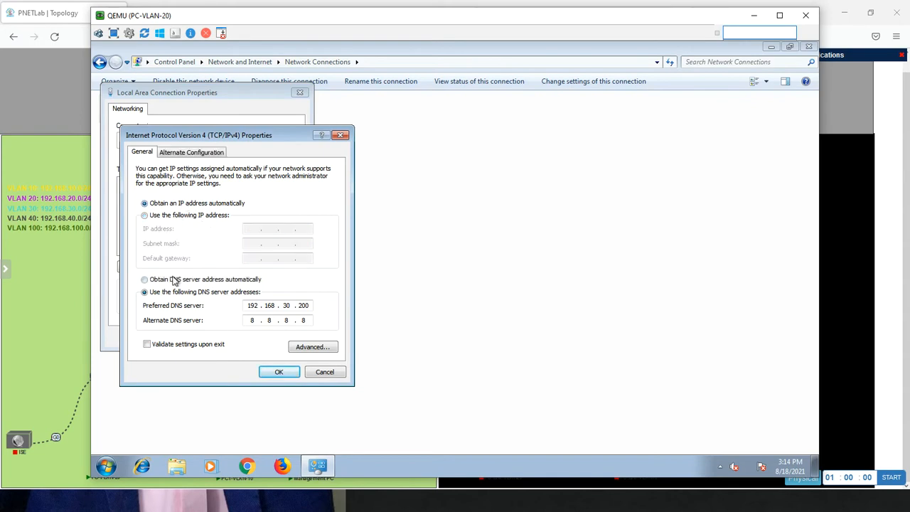
click(175, 279)
click(279, 373)
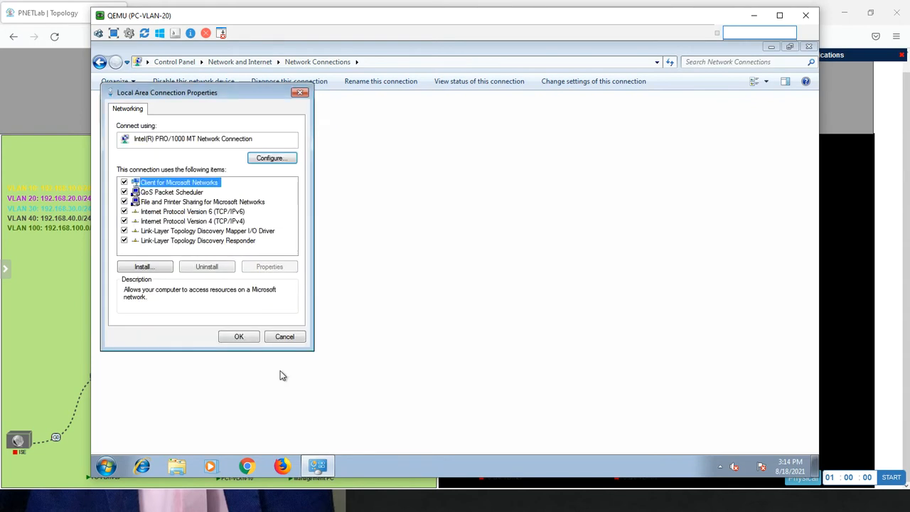
click(242, 337)
Open a command prompt on PC-VLAN-20 and check the assigned address with ipconfig
click(107, 466)
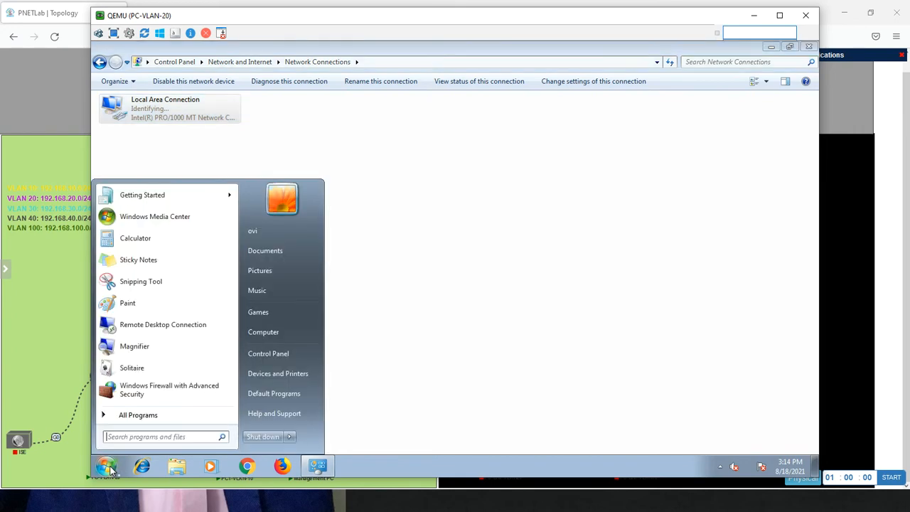
text(cmd)
key(Return)
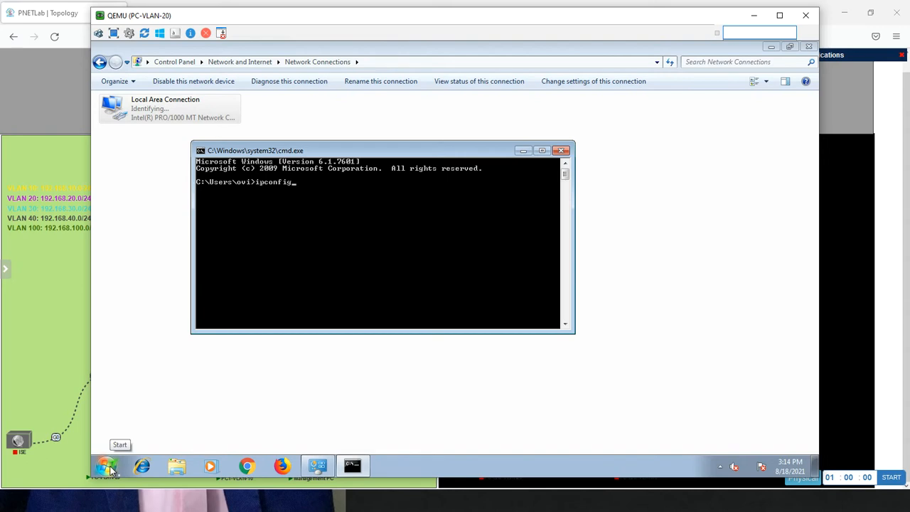
key(Return)
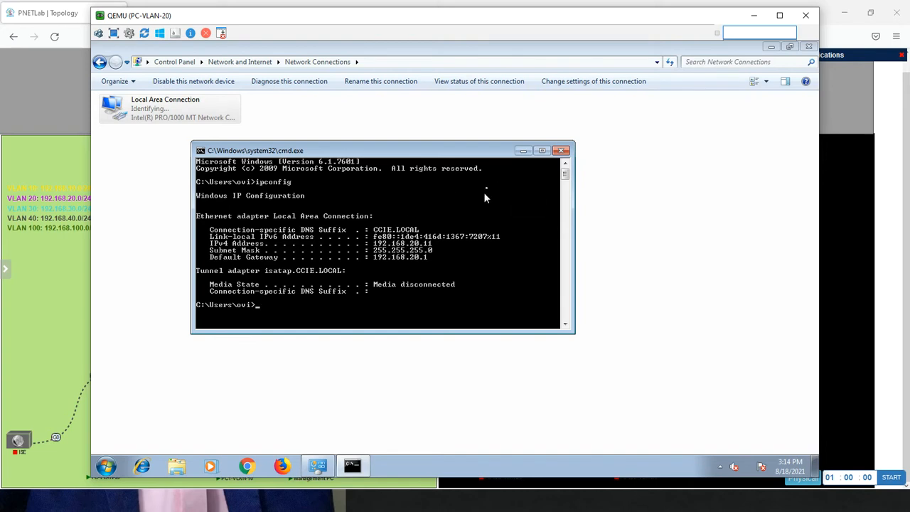
Minimize the open windows on PC-VLAN-20 and view the computer's system properties for its full computer name
click(522, 151)
click(770, 47)
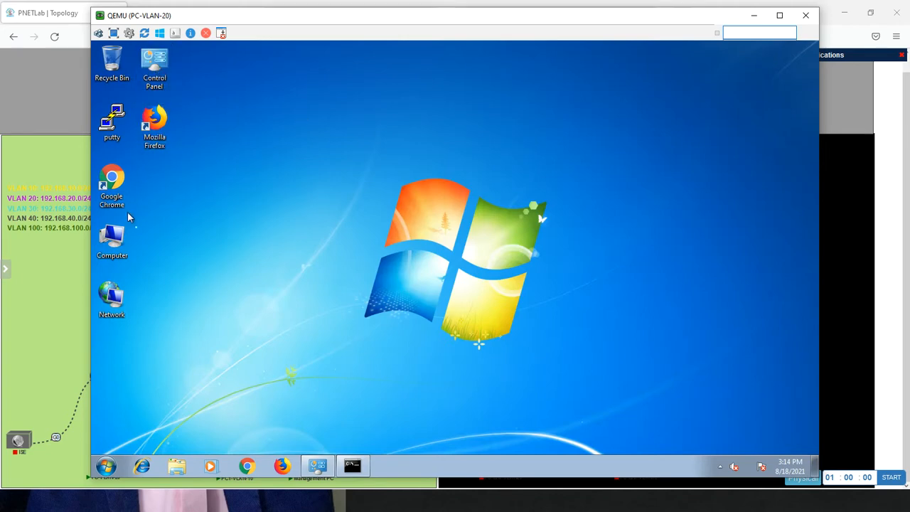
right_click(125, 231)
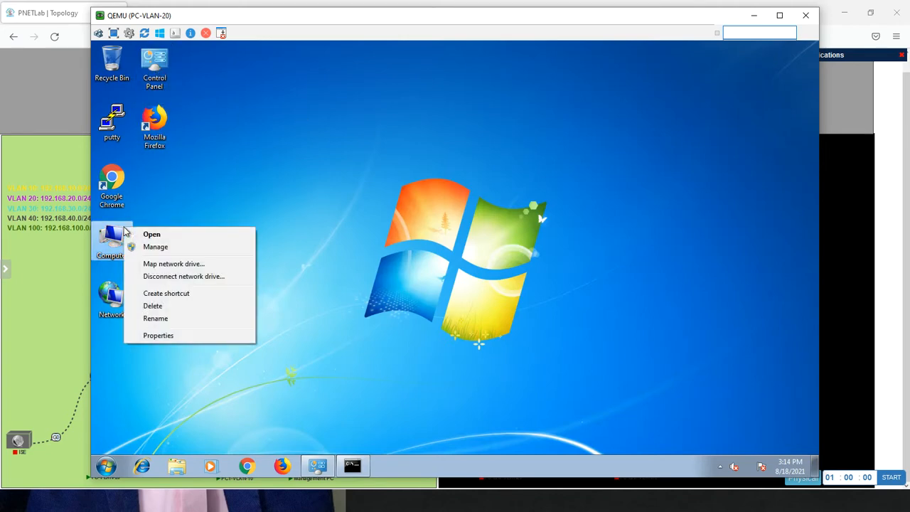
click(157, 336)
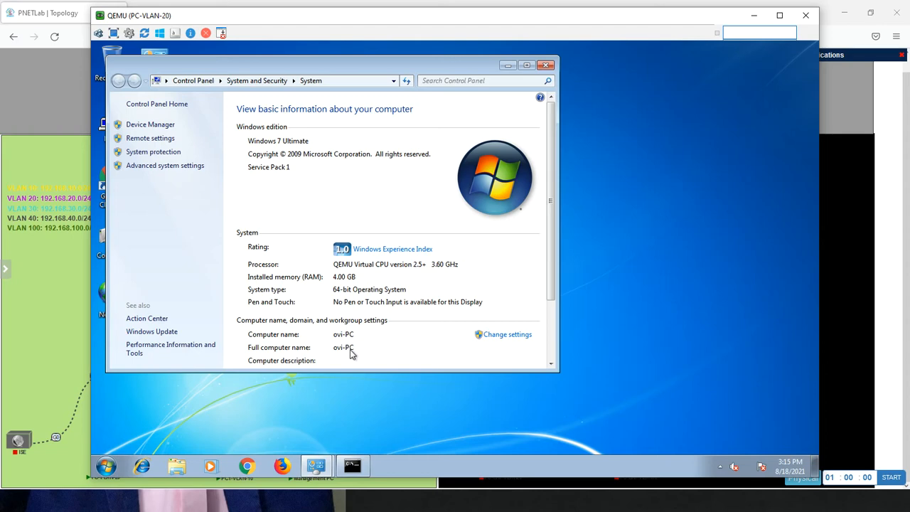
Back on the Management PC, start a new network object named FQDN-VLAN20 with FQDN as its network type
key(alt+Tab)
key(alt+Tab)
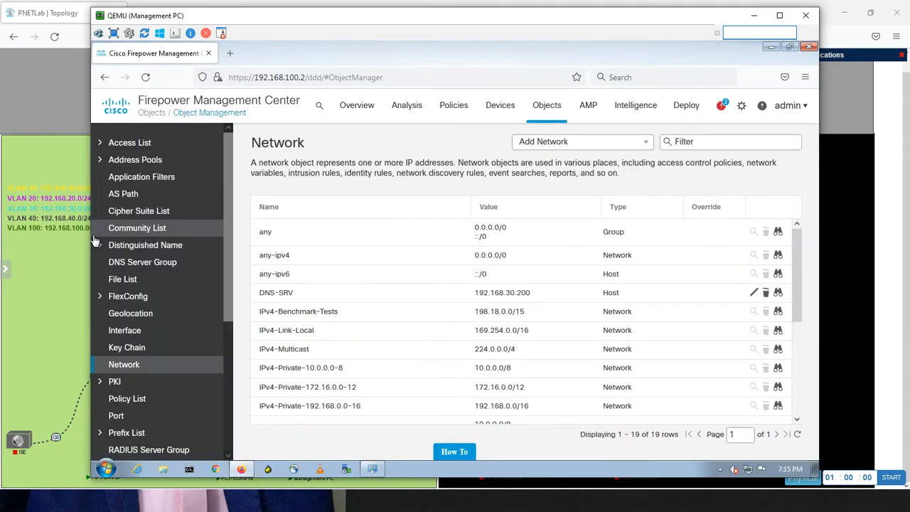
click(644, 143)
click(634, 163)
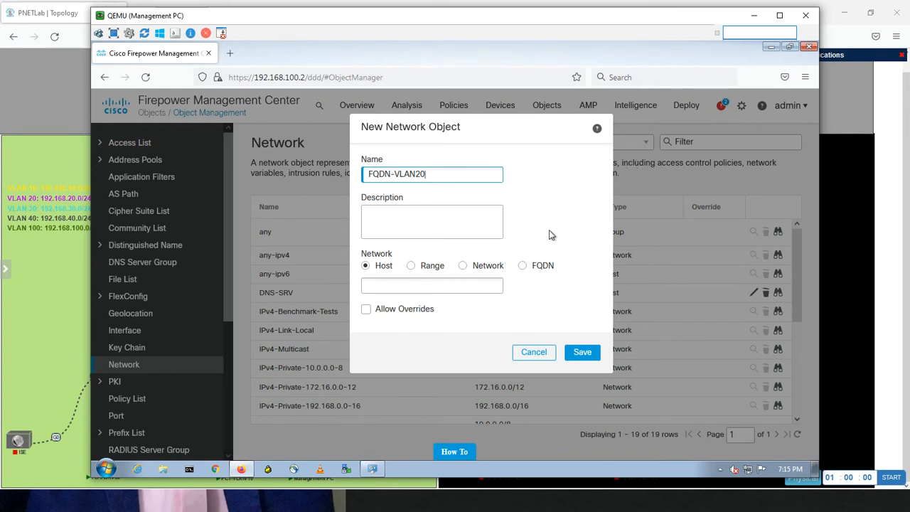
click(522, 265)
Enter ovi-PC as the object's FQDN, set its lookup to resolve within IPv4 addresses only, and save it
click(404, 285)
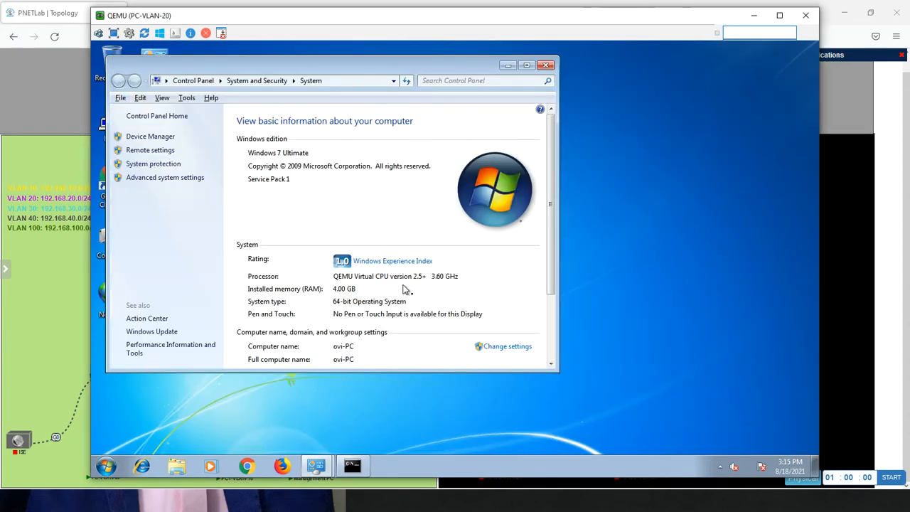
key(alt+Tab)
click(403, 285)
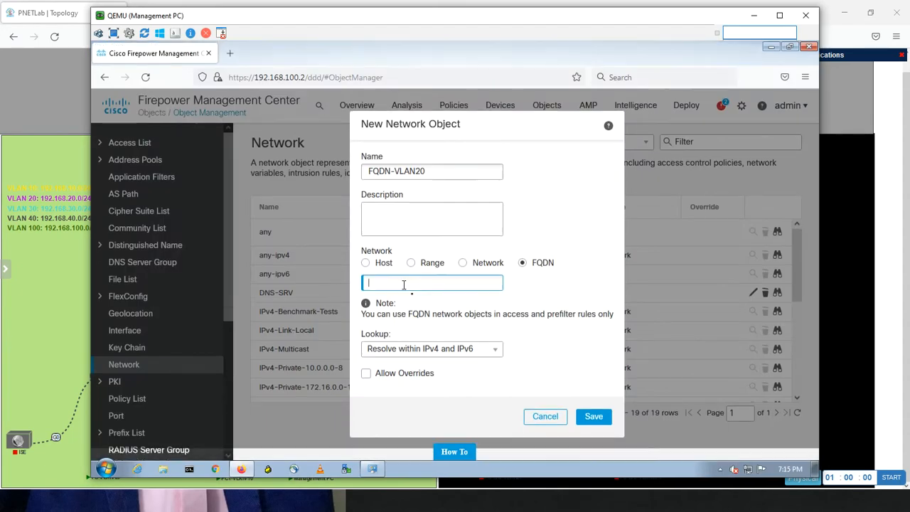
text(vi-PC)
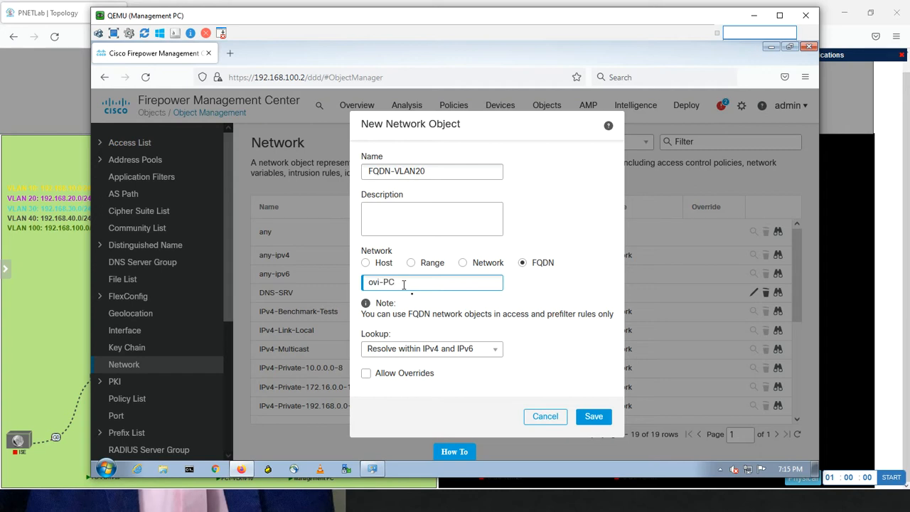
click(489, 349)
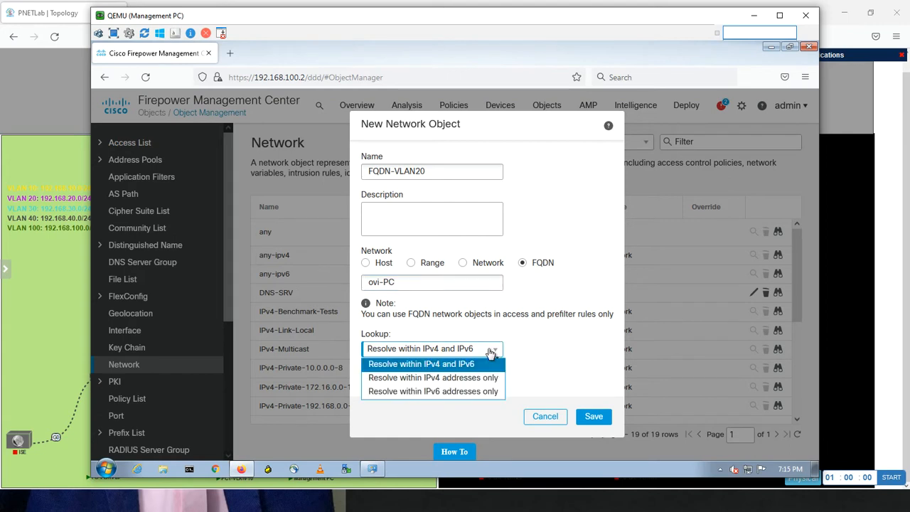
click(470, 378)
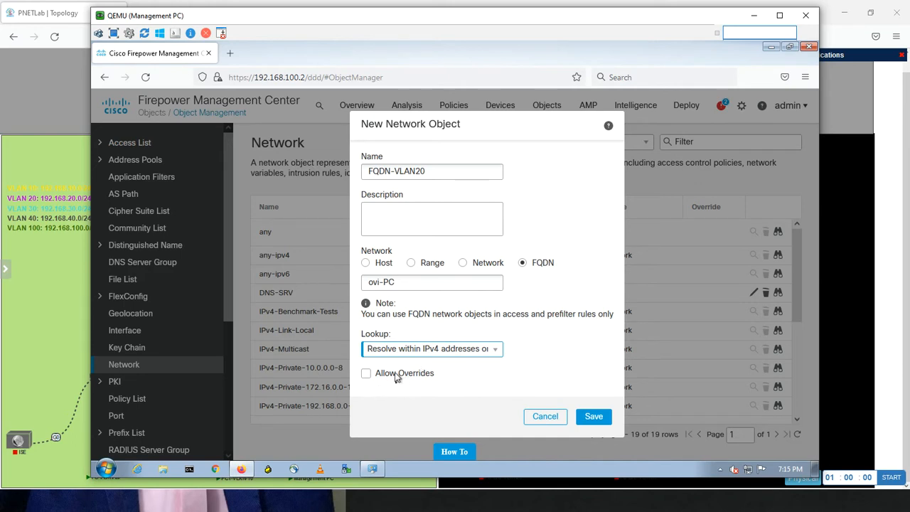
click(594, 417)
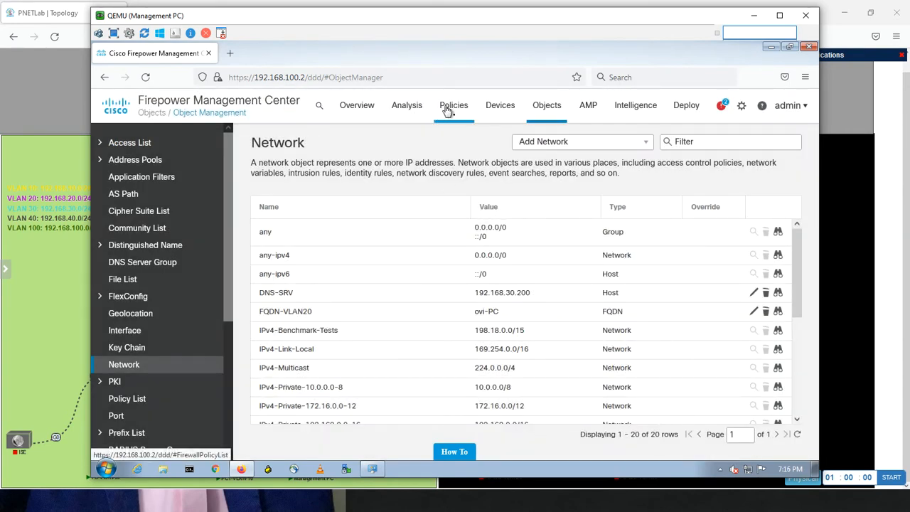
Open the Default-Policy access control policy and start editing its VLAN20-To-Internet rule
mouse_move(448, 112)
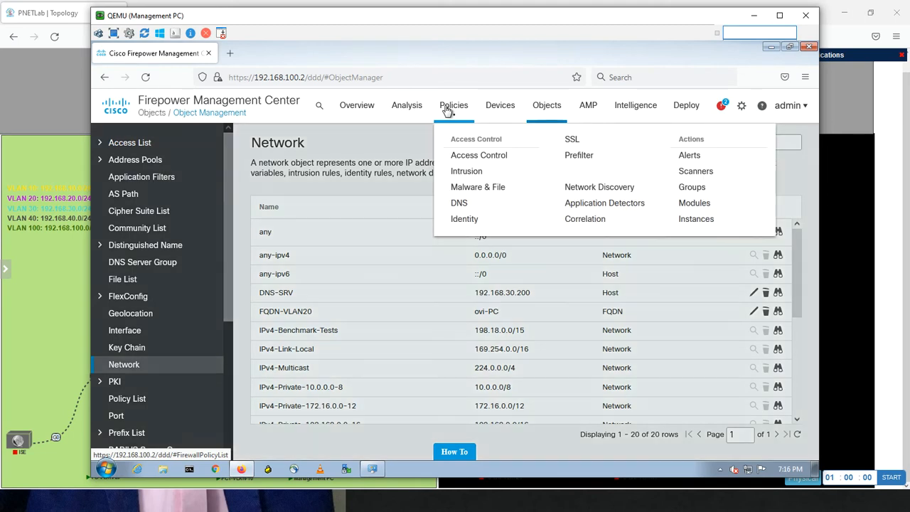
click(472, 158)
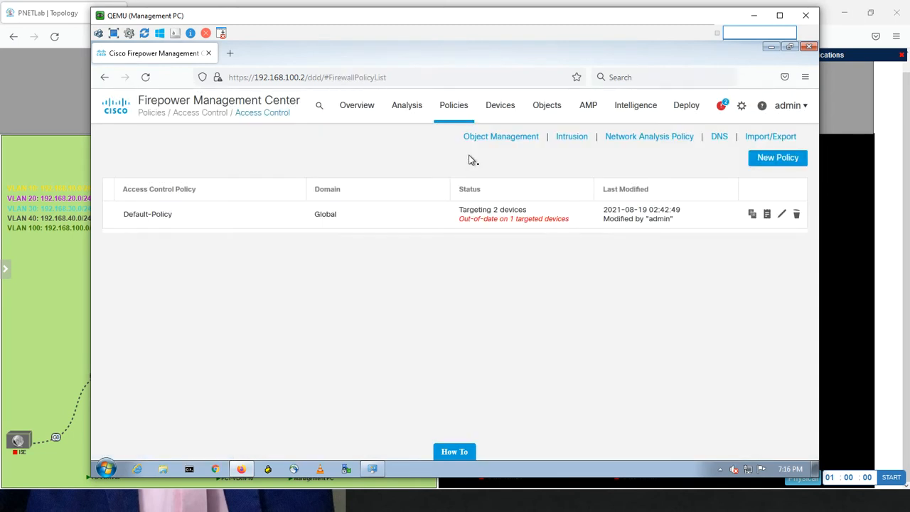
click(781, 215)
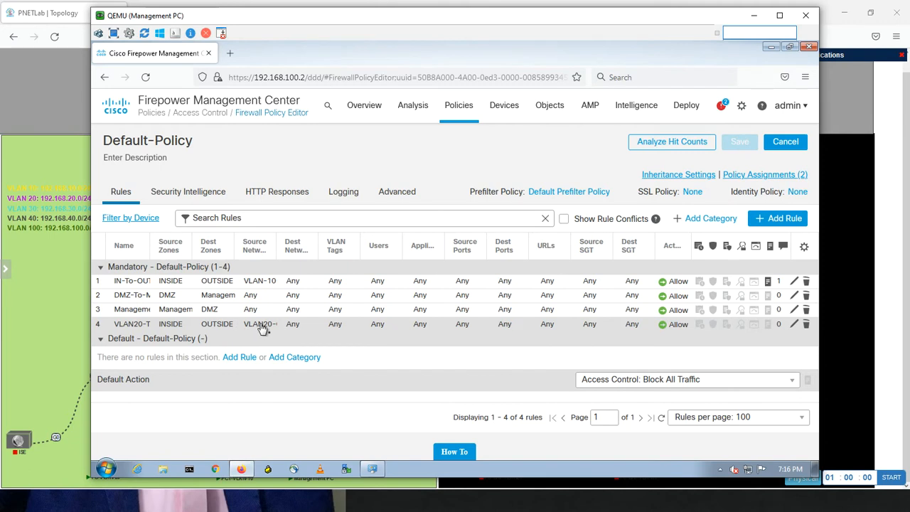
click(795, 325)
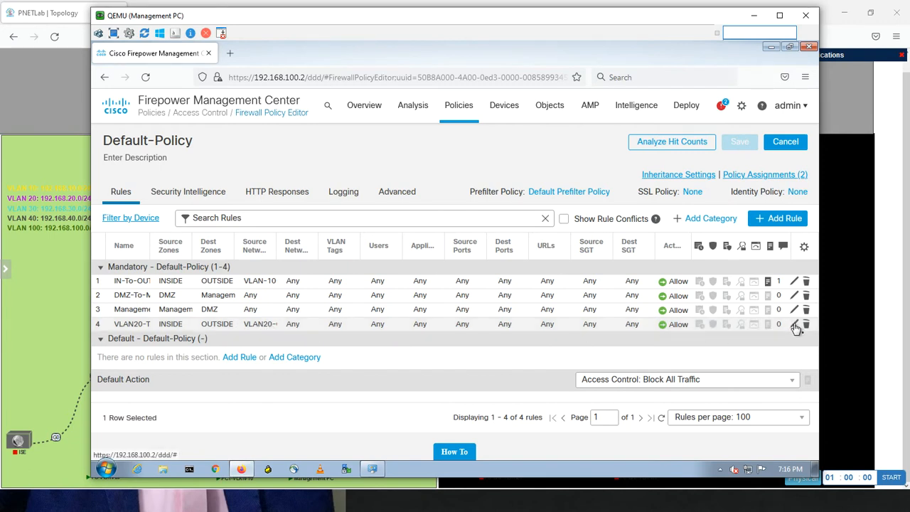
click(795, 325)
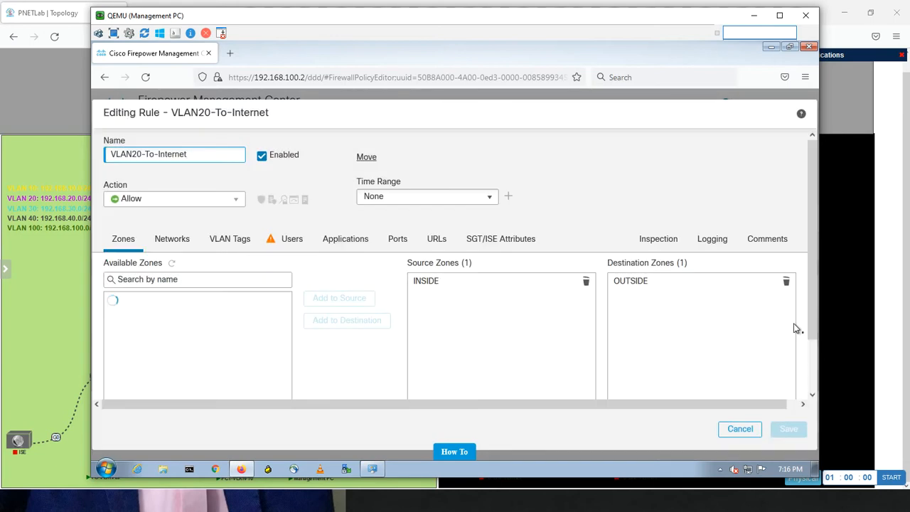
Replace VLAN20-Object with FQDN-VLAN20 in the rule's source networks
click(178, 240)
click(450, 306)
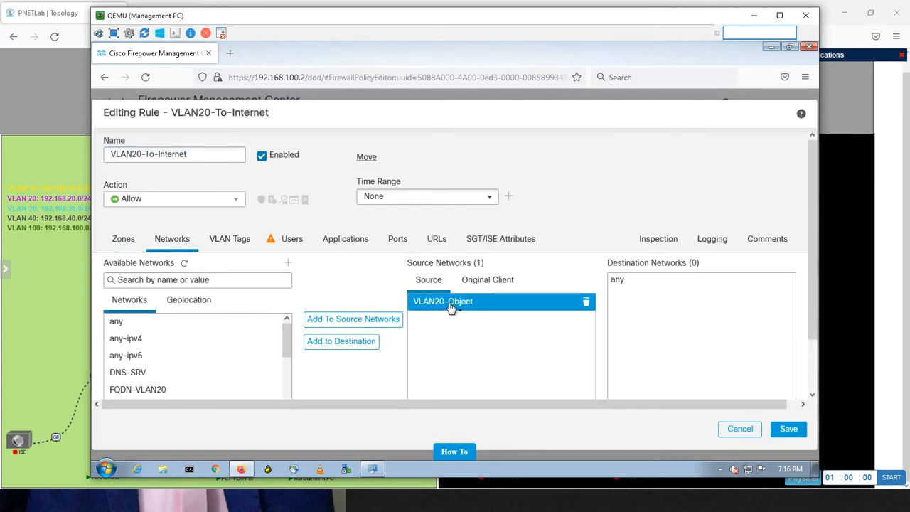
click(585, 303)
click(204, 280)
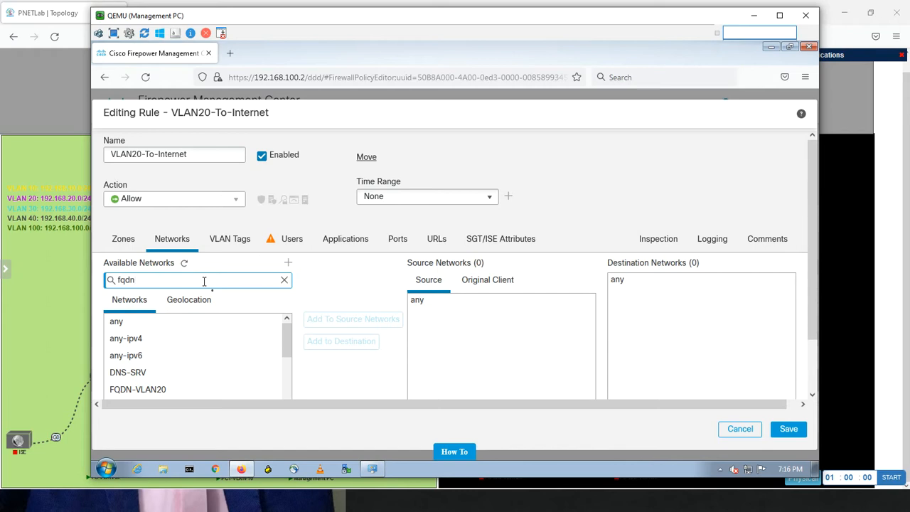
click(153, 321)
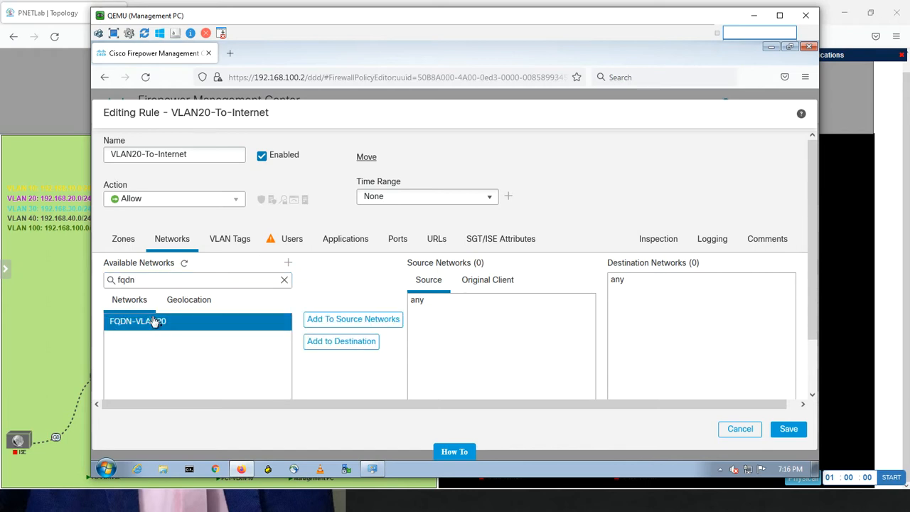
click(354, 319)
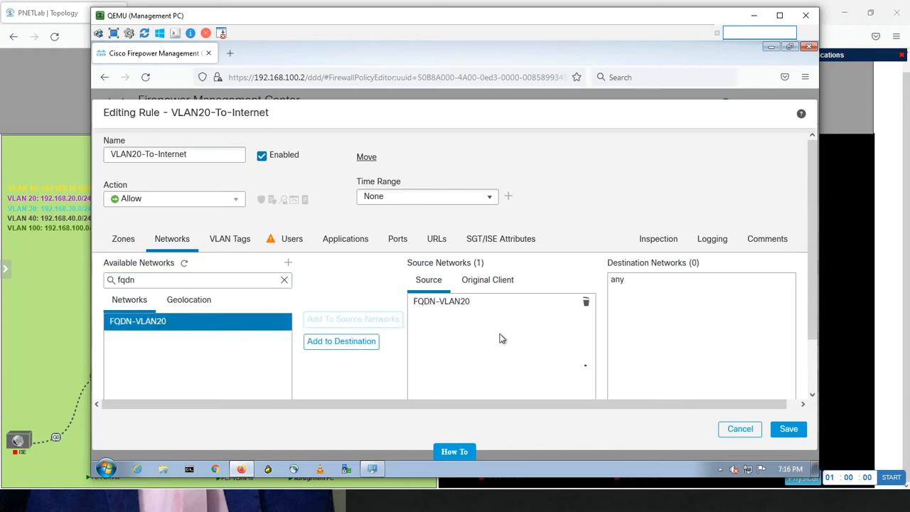
Save the VLAN20-To-Internet rule without a change description, and save the Default-Policy access control policy
click(782, 431)
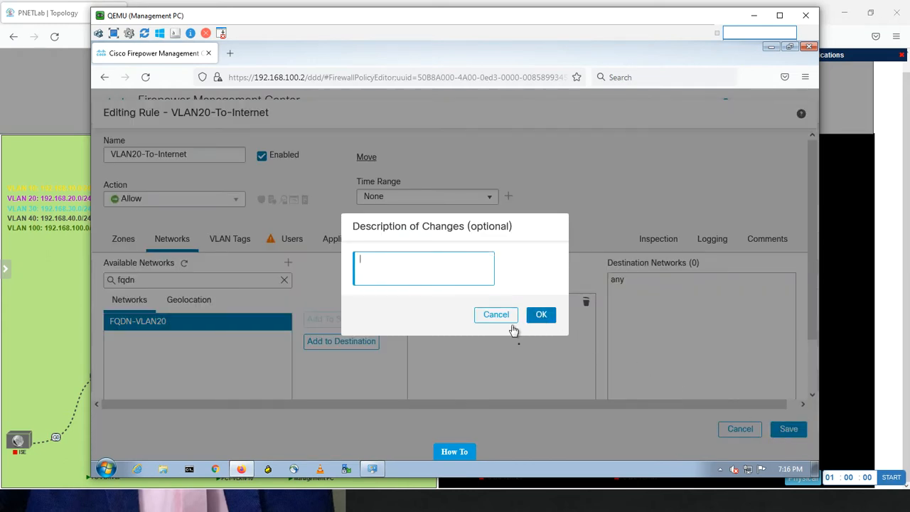
click(540, 317)
click(540, 317)
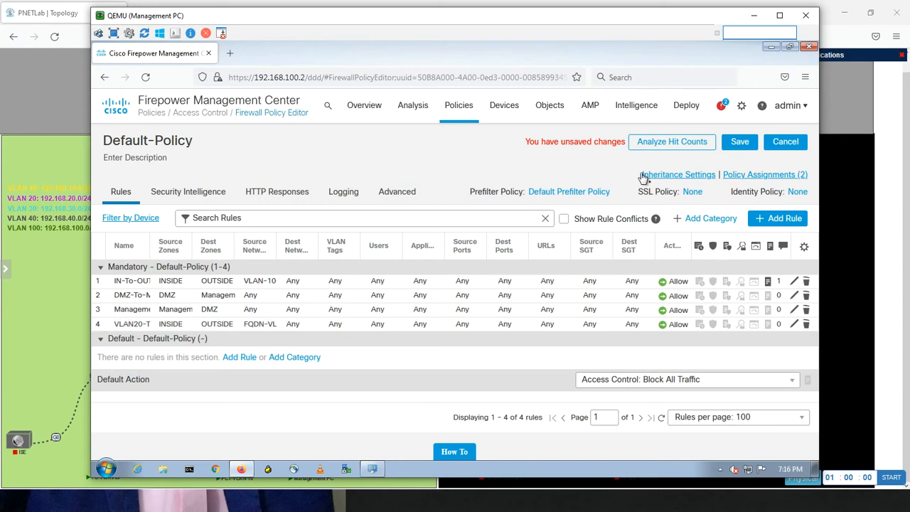
click(739, 142)
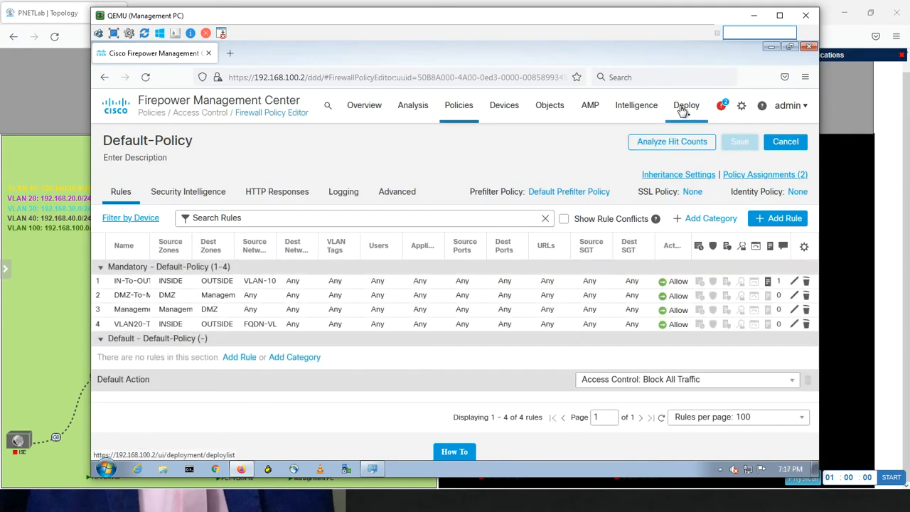
Deploy the pending policy changes to the HQ-HA device only
mouse_move(685, 114)
click(687, 139)
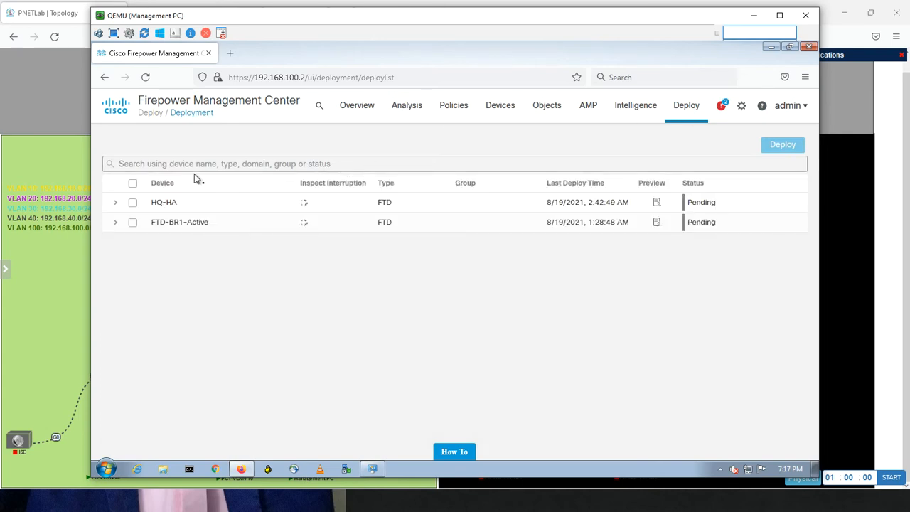
click(133, 203)
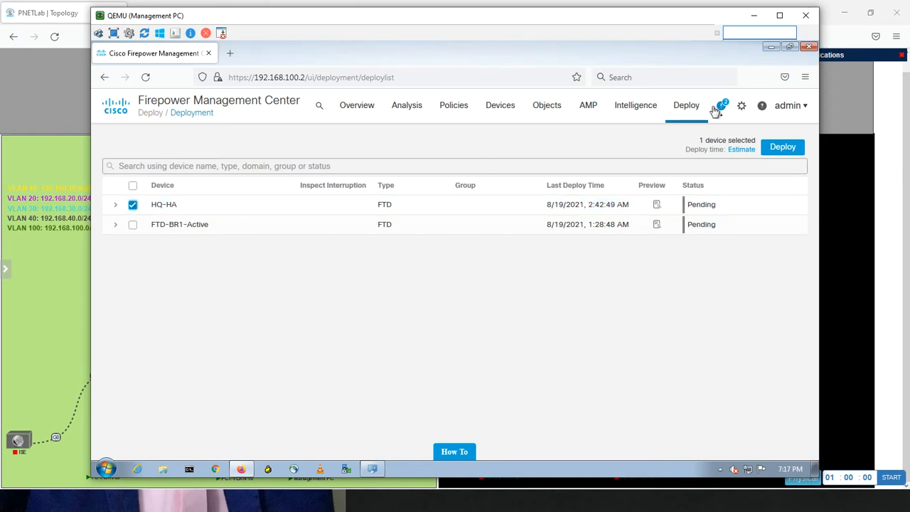
click(771, 146)
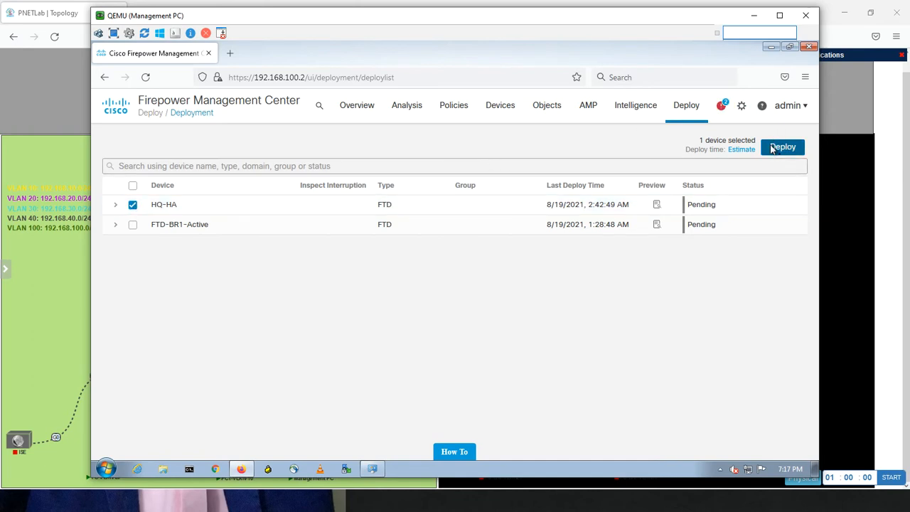
click(544, 308)
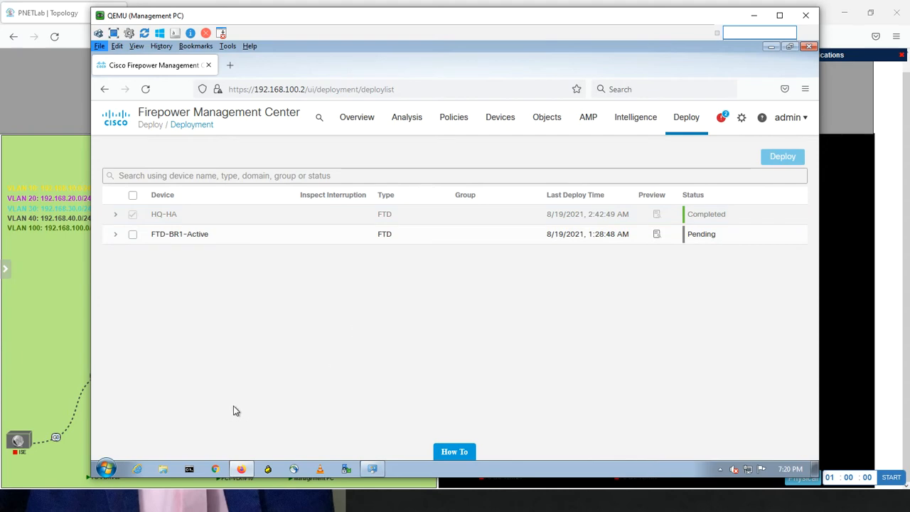
Switch to PC-VLAN-20 and ping 8.8.8.8 from its open command prompt to test internet access
key(alt+Tab)
key(alt+Tab)
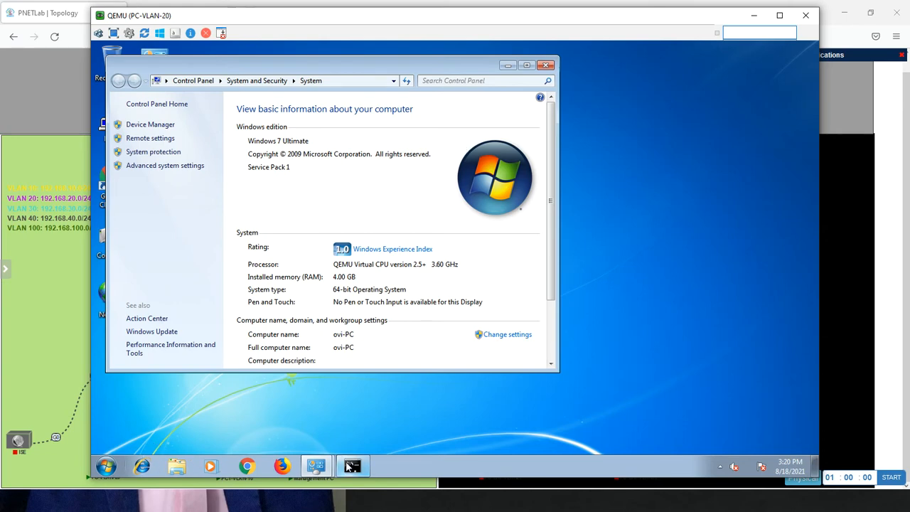
click(351, 466)
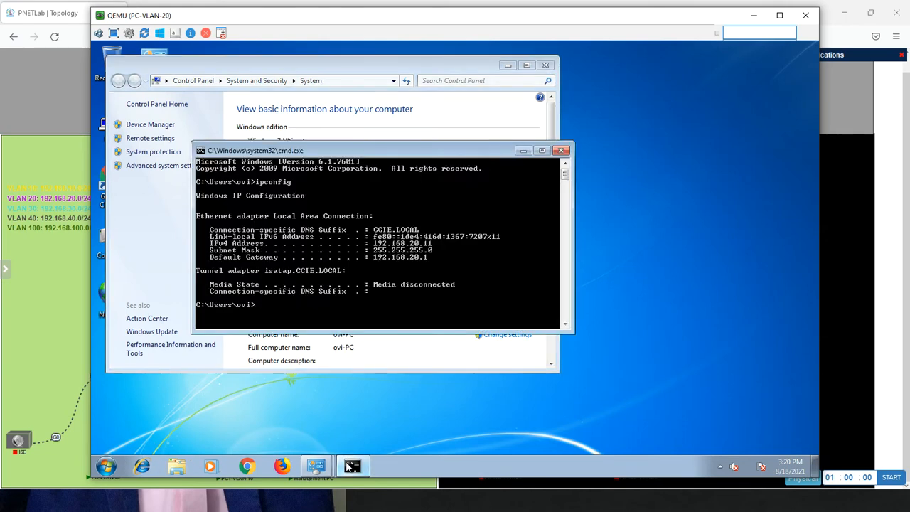
text(ping 8.8.8.8)
key(Return)
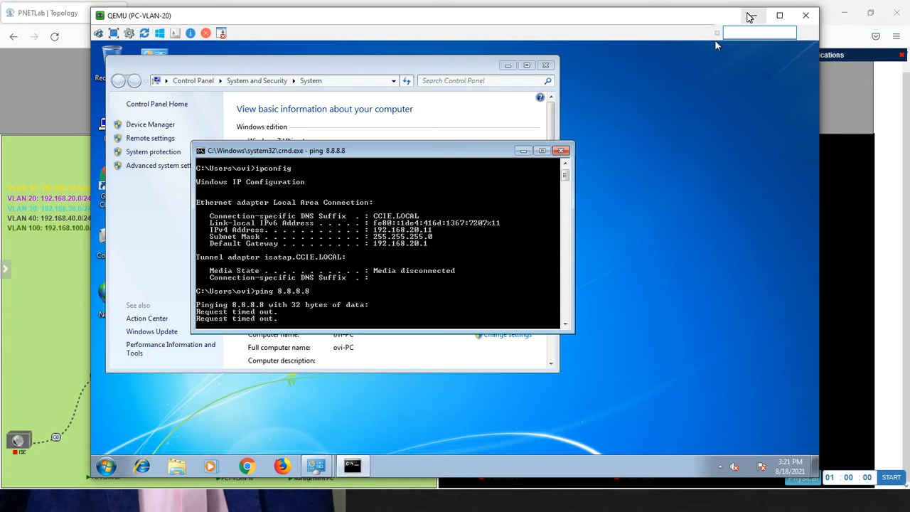
Back on the Management PC, start a new DNS server group object named DC-SRV with CCIE.LOCAL as its default domain
key(alt+Tab)
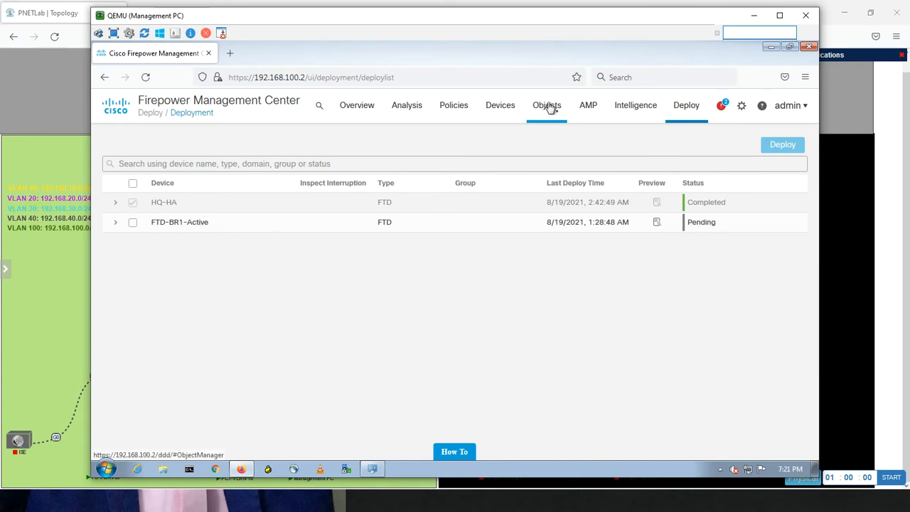
mouse_move(548, 106)
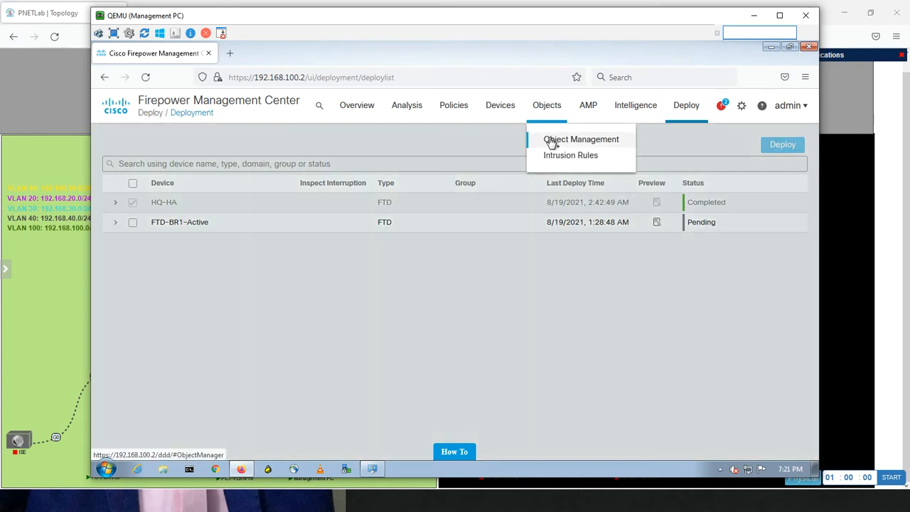
click(553, 141)
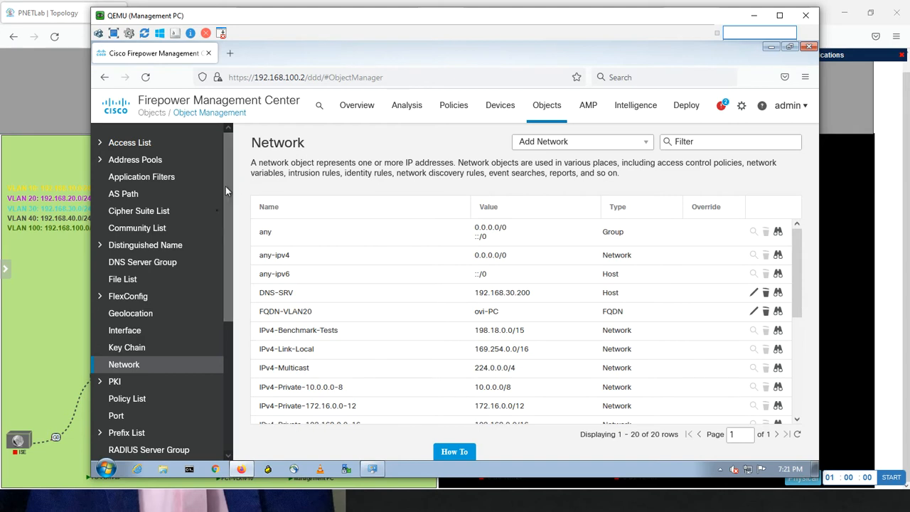
click(163, 263)
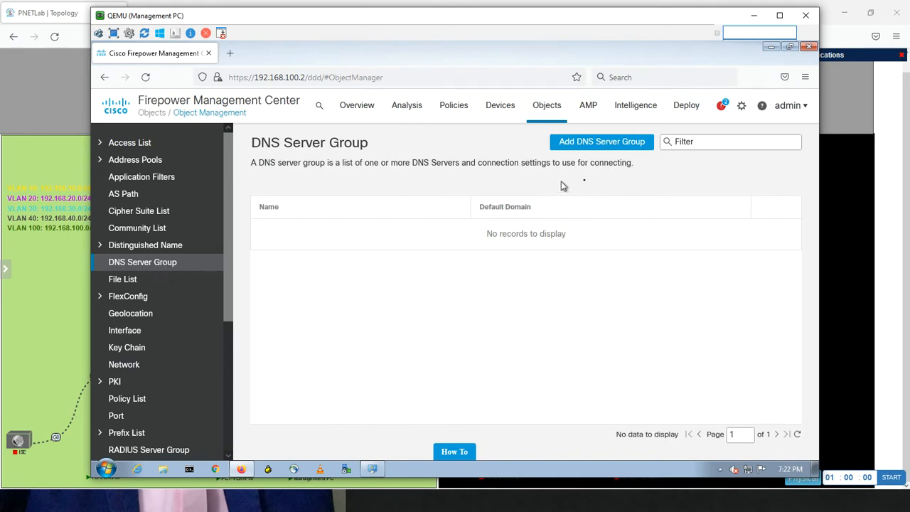
click(606, 146)
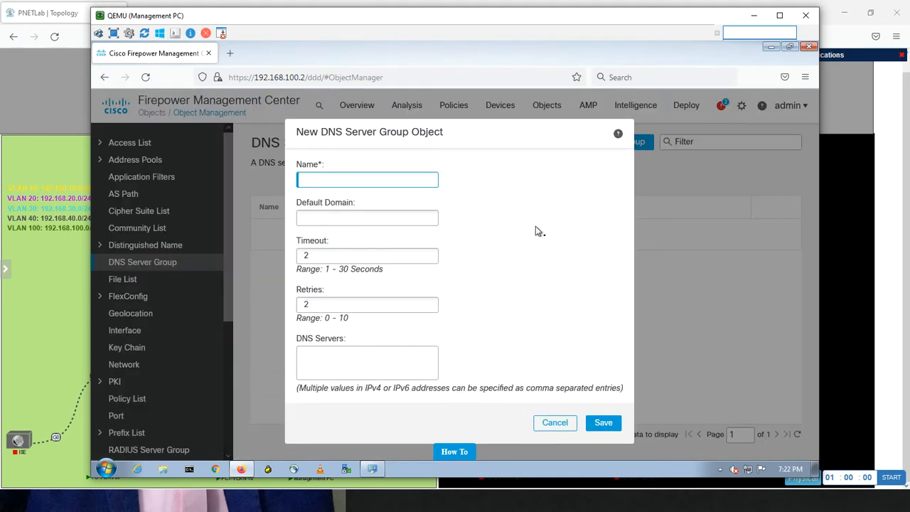
text(DC-SRV)
click(343, 216)
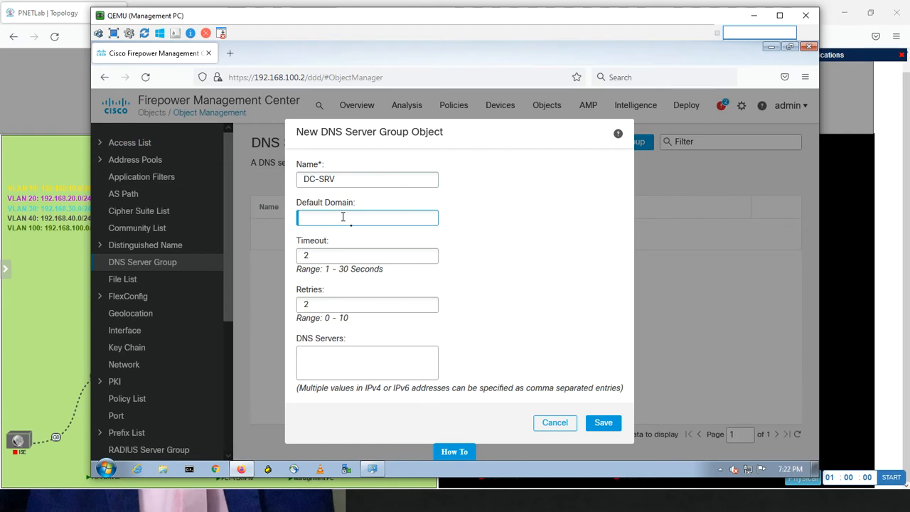
text(CCIE.LOCAL)
Enter 192.168.30.200 as the group's DNS server and save the DNS server group object
click(326, 356)
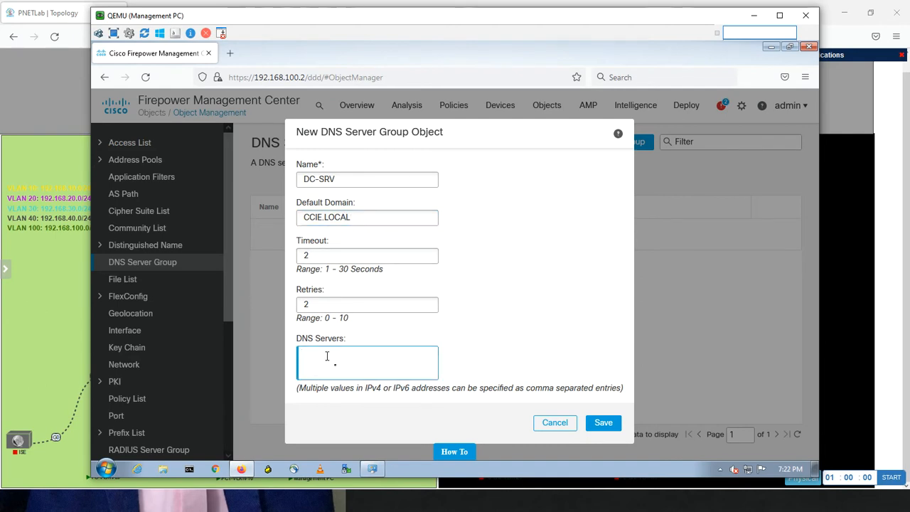
text(192)
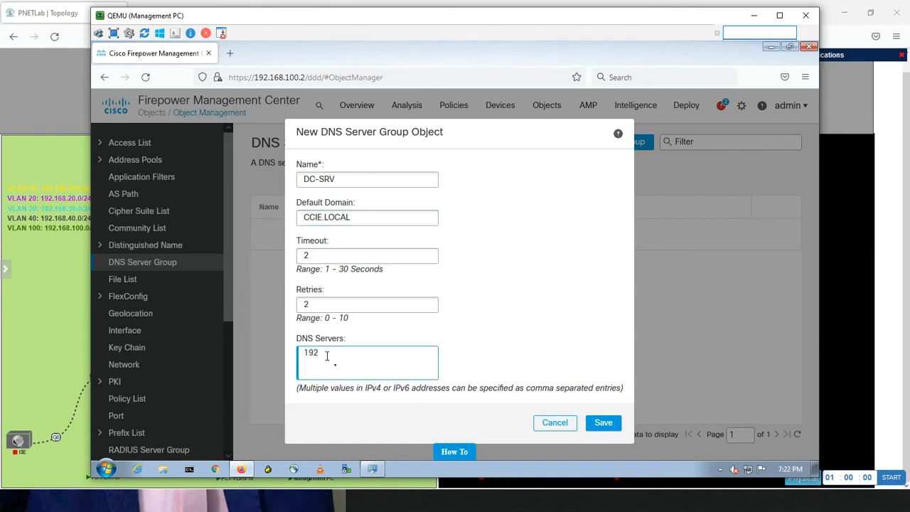
text(.168.30.200)
click(602, 422)
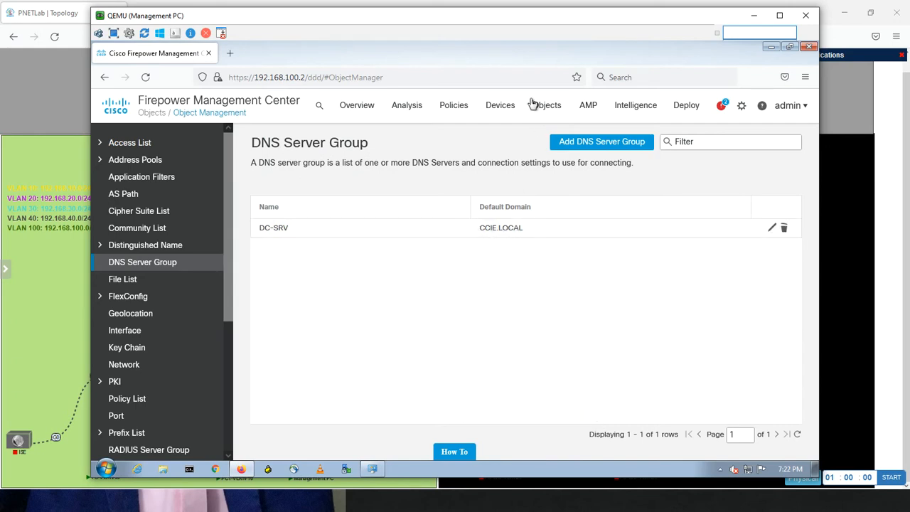
Start a new Threat Defense Settings policy under the device platform settings and name it DNS-HQ
mouse_move(502, 110)
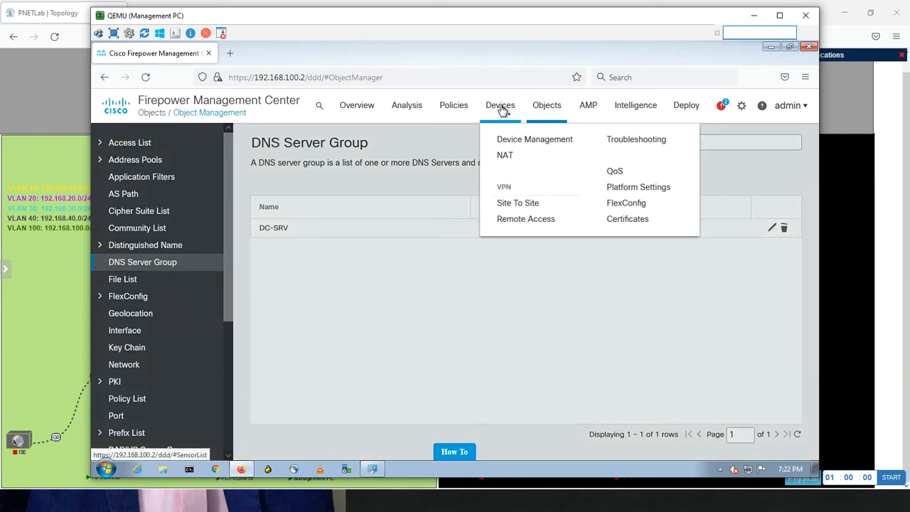
click(627, 189)
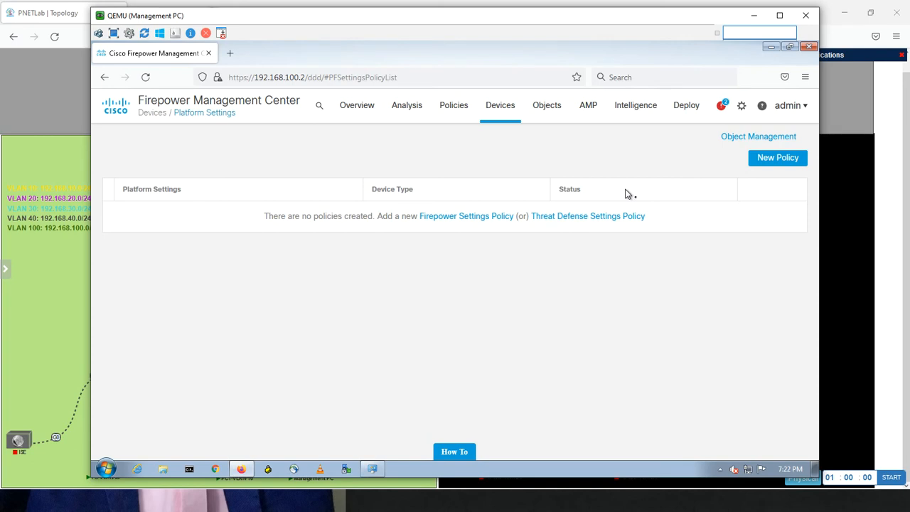
click(762, 162)
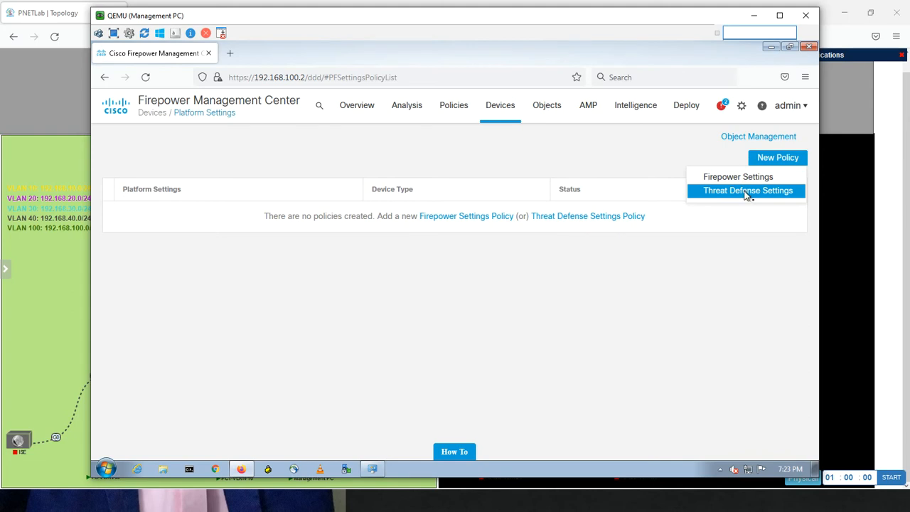
click(746, 192)
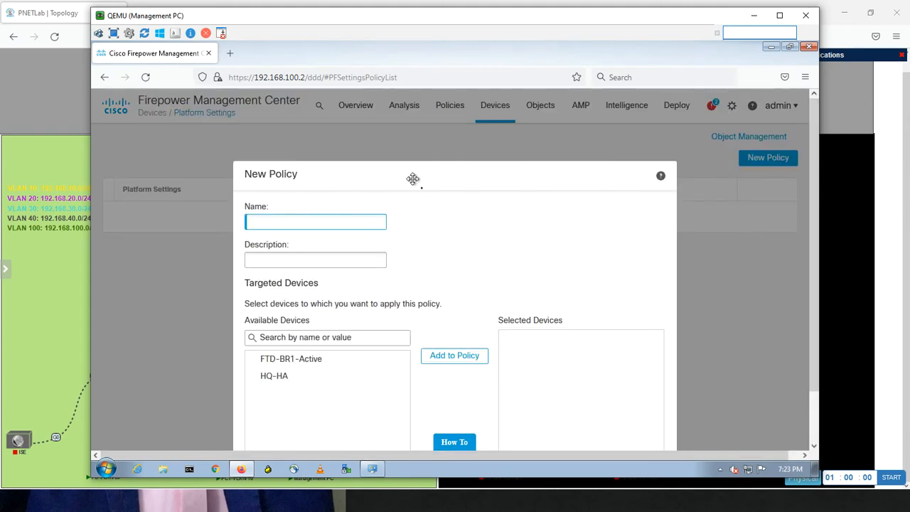
mouse_move(413, 178)
mouse_down()
mouse_move(413, 126)
mouse_move(409, 163)
mouse_up()
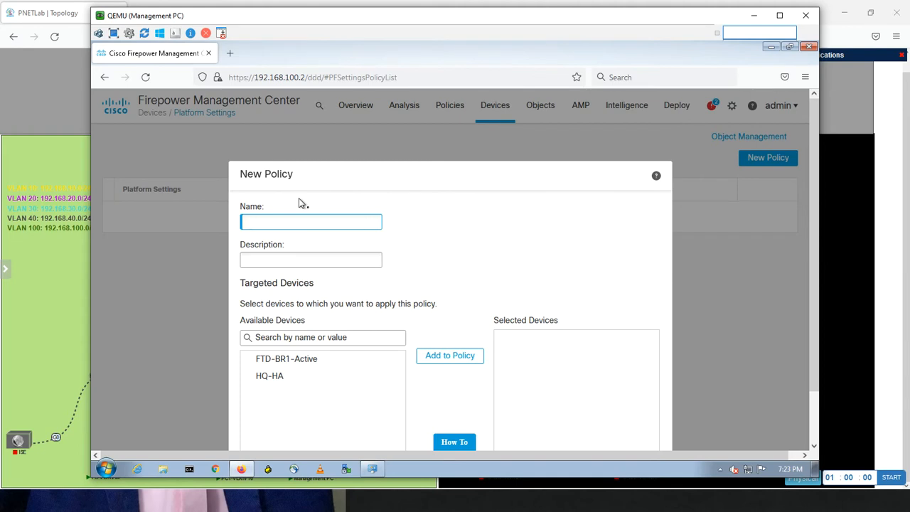
text(DNS-HQ)
Add HQ-HA to the new policy's targeted devices and save the policy
click(331, 378)
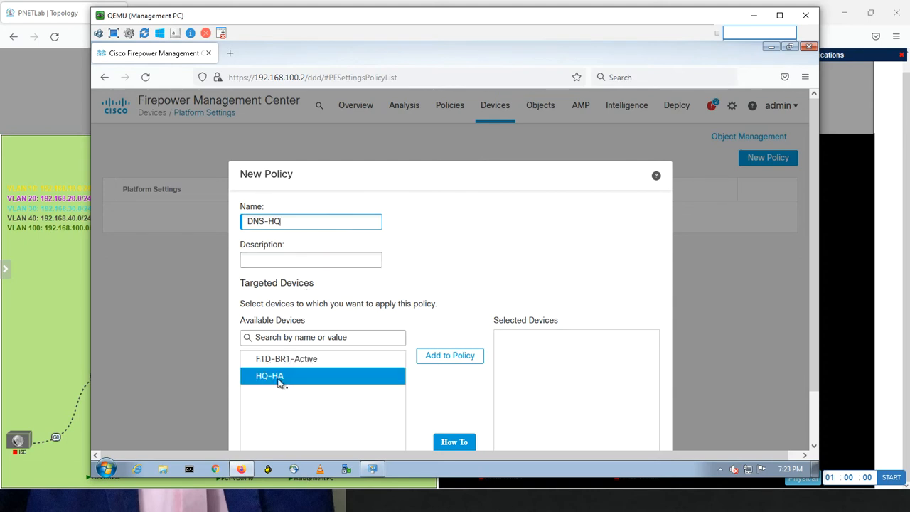
click(449, 356)
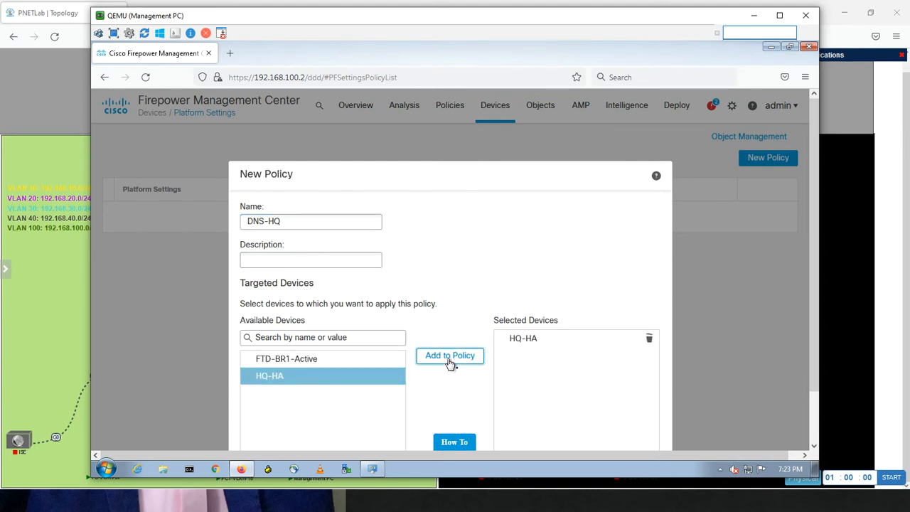
scroll(816, 270, down, 2)
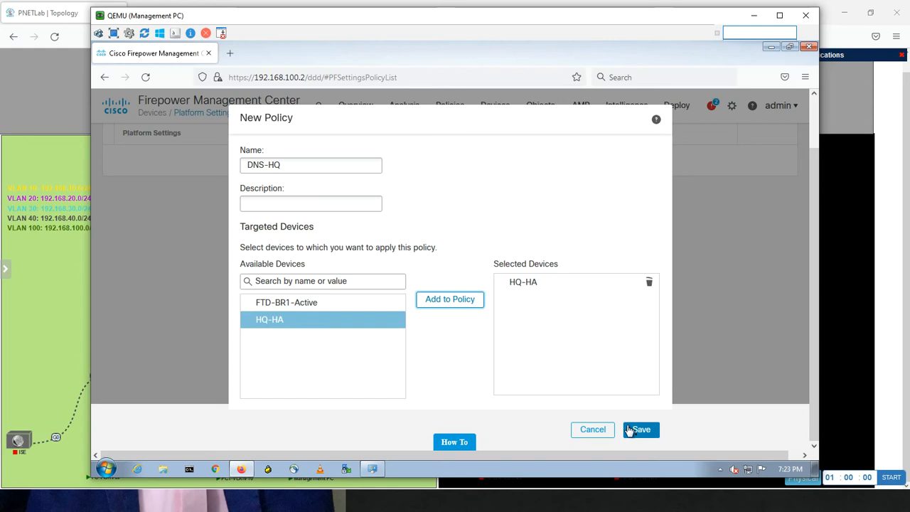
click(629, 430)
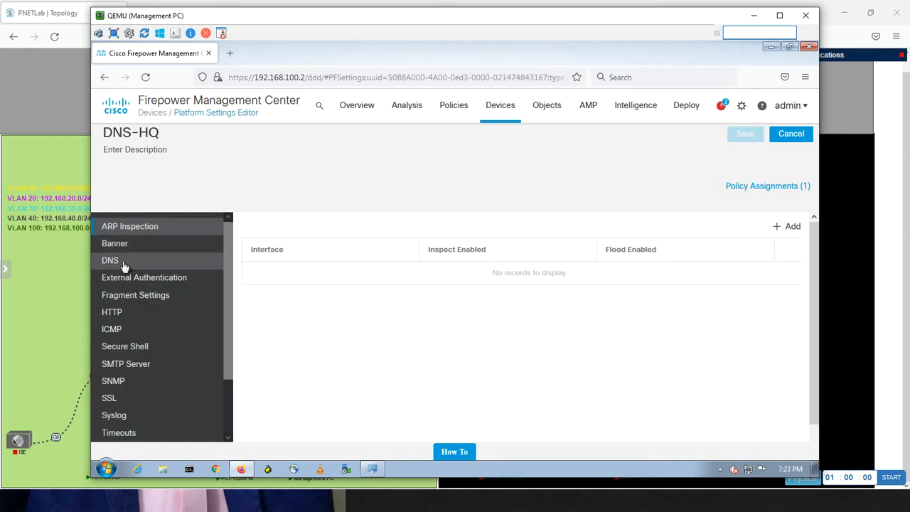
Enable DNS name resolution by device in the DNS-HQ policy and choose DC-SRV as its DNS server group
click(122, 261)
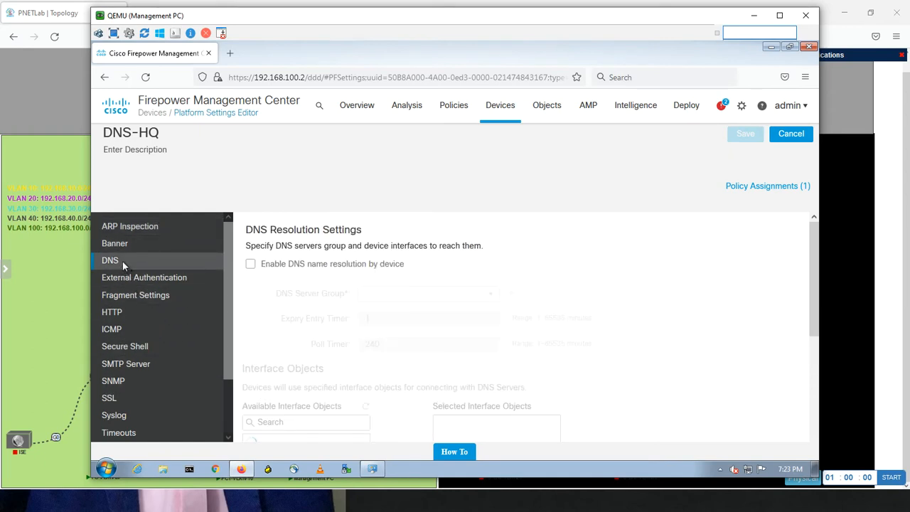
click(251, 264)
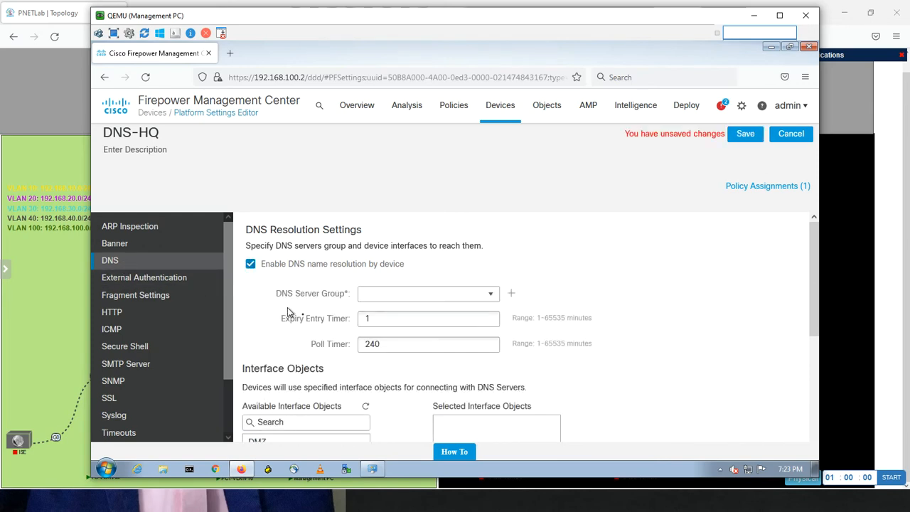
click(490, 295)
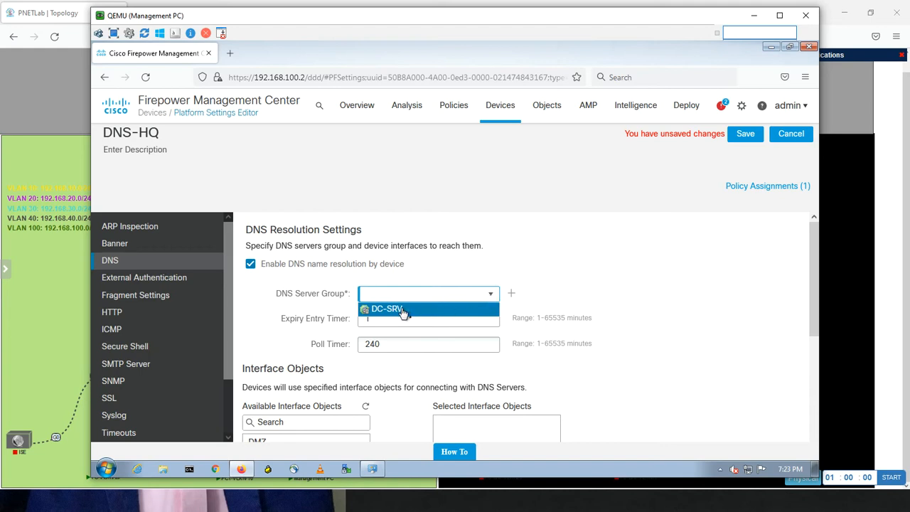
click(402, 310)
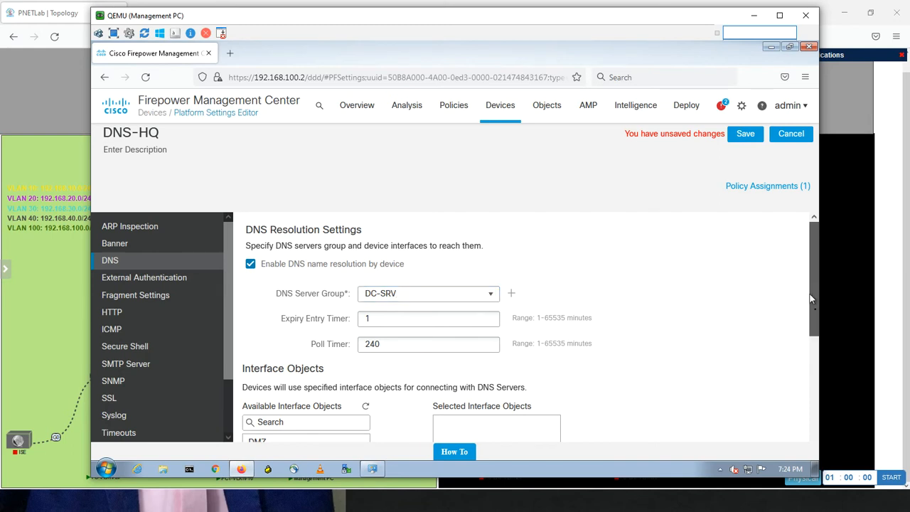
drag(810, 293, 798, 350)
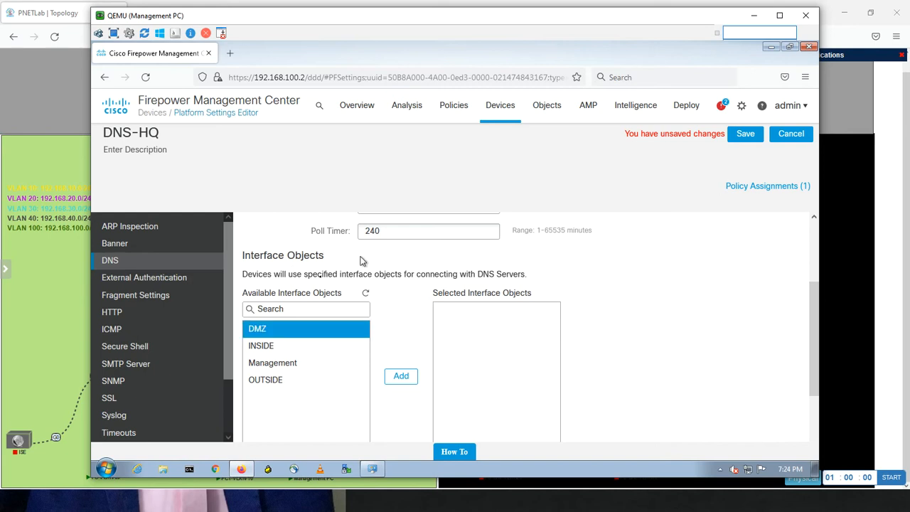
Add INSIDE, Management and DMZ to the DNS-HQ policy's selected interface objects and save the policy
click(302, 348)
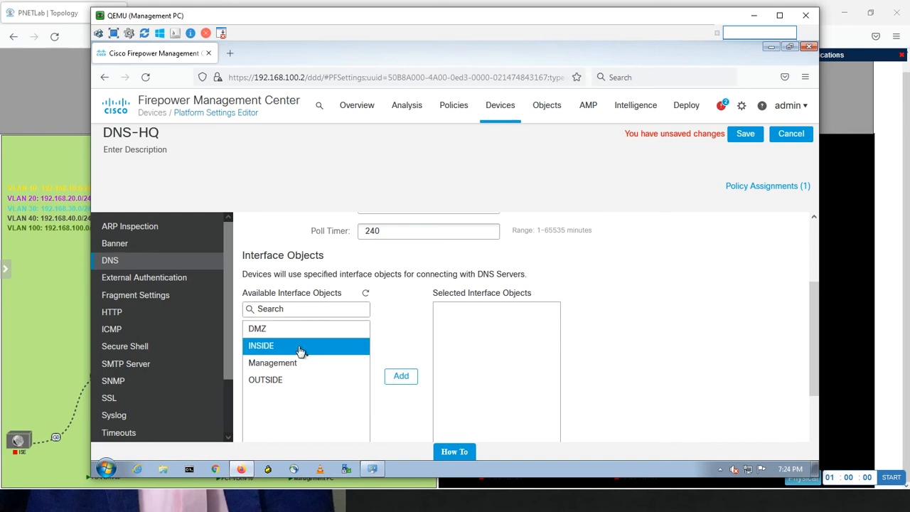
click(401, 377)
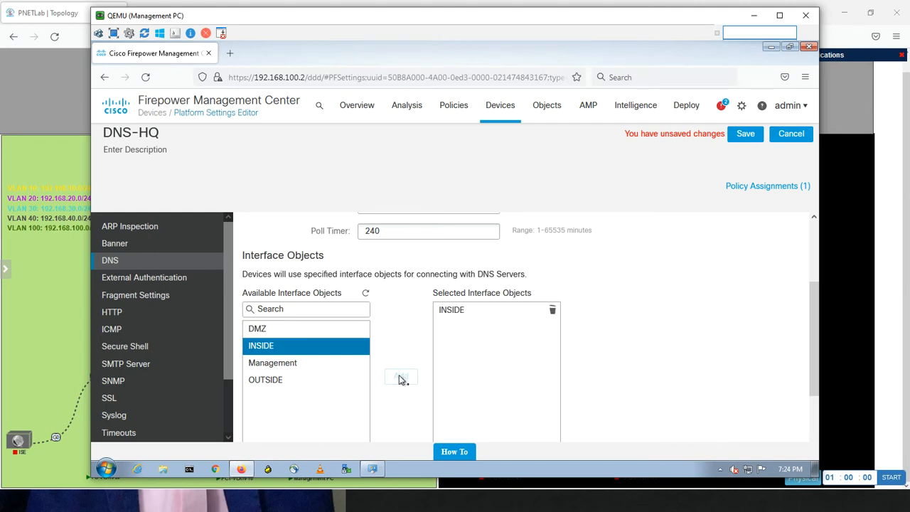
drag(305, 364, 410, 379)
click(410, 378)
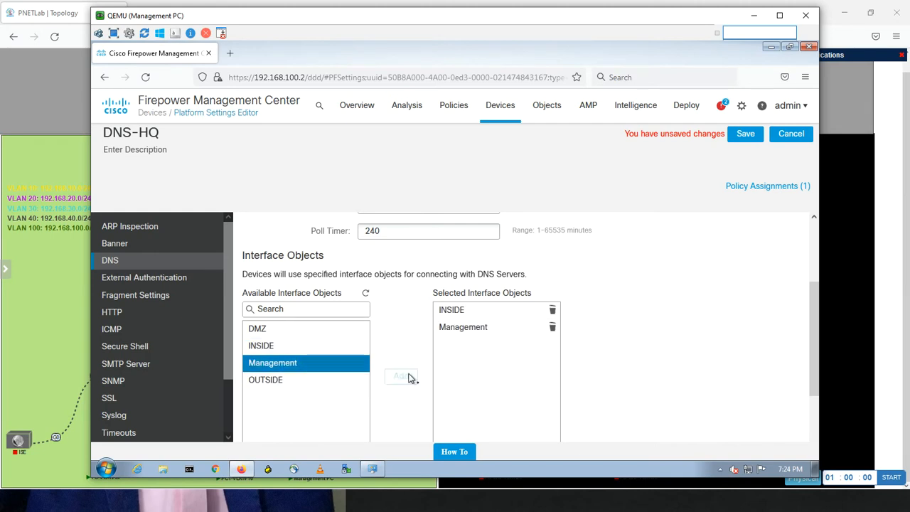
click(276, 331)
drag(276, 331, 403, 381)
click(402, 378)
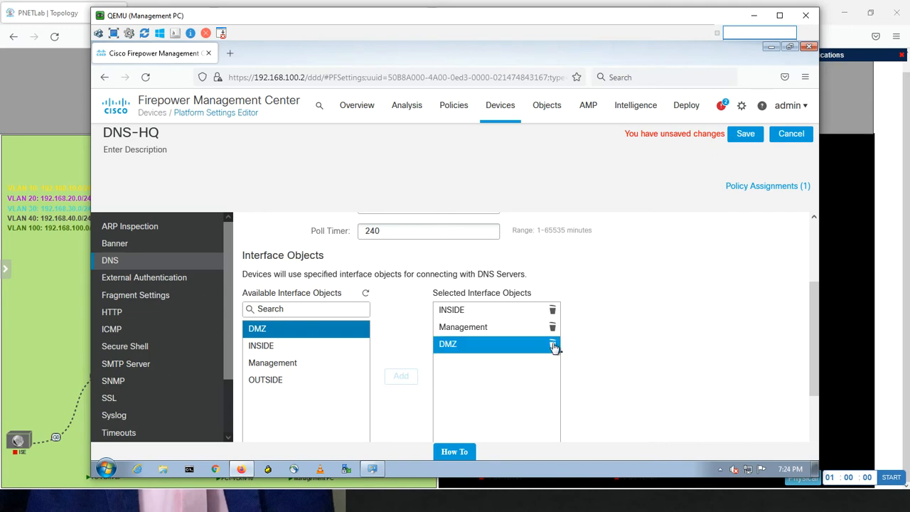
drag(813, 355, 809, 273)
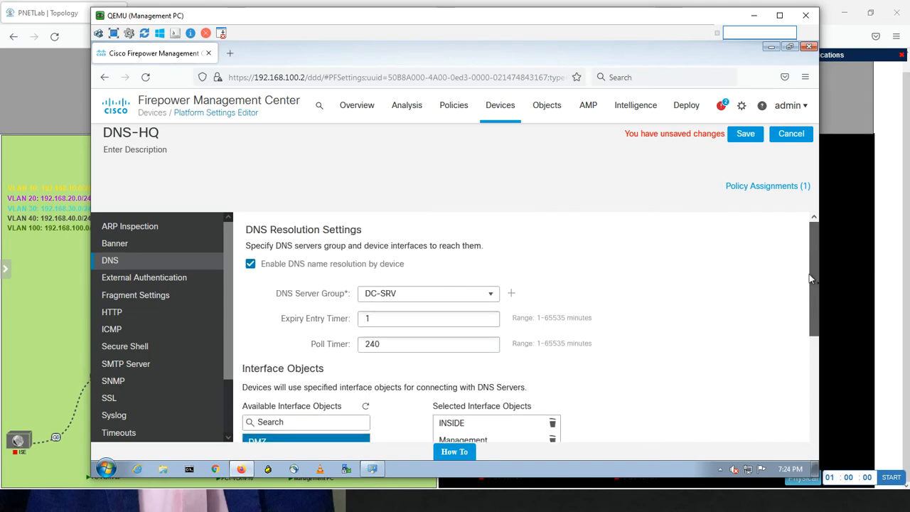
click(741, 140)
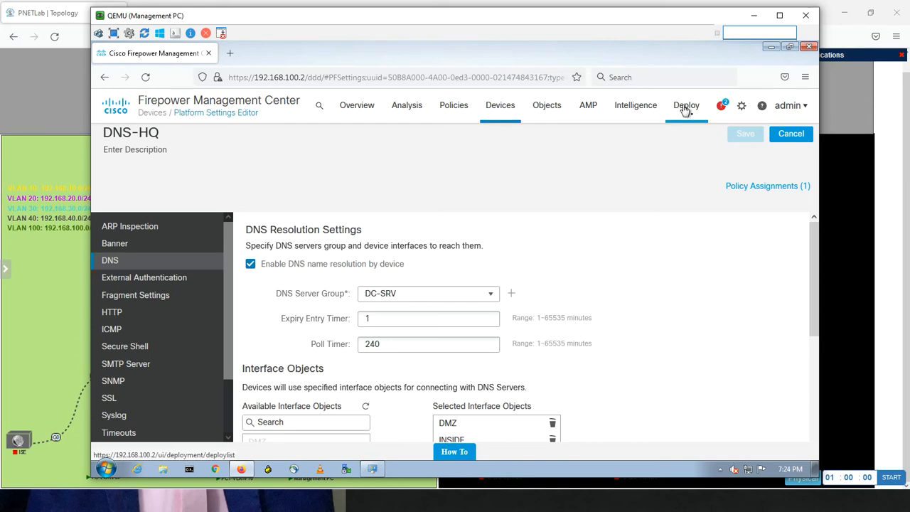
Deploy the pending configuration changes to HQ-HA only and confirm the deployment
mouse_move(686, 109)
click(687, 137)
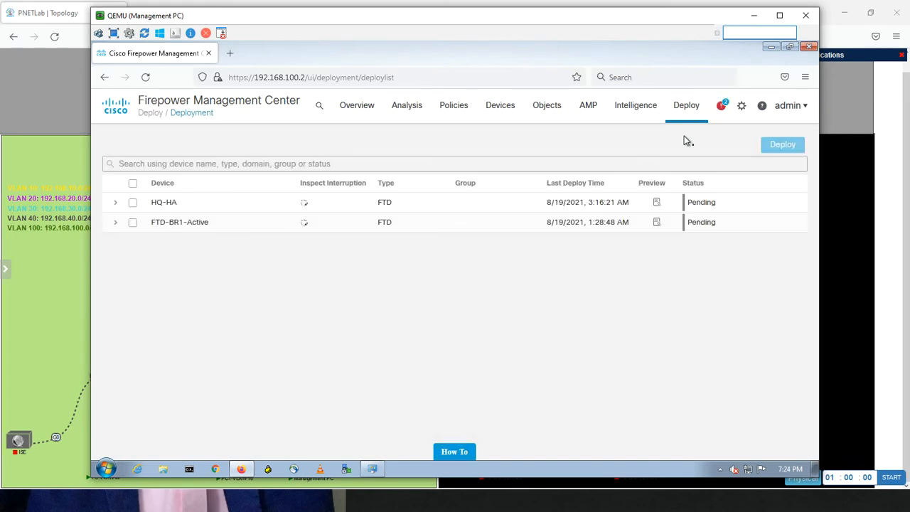
click(133, 203)
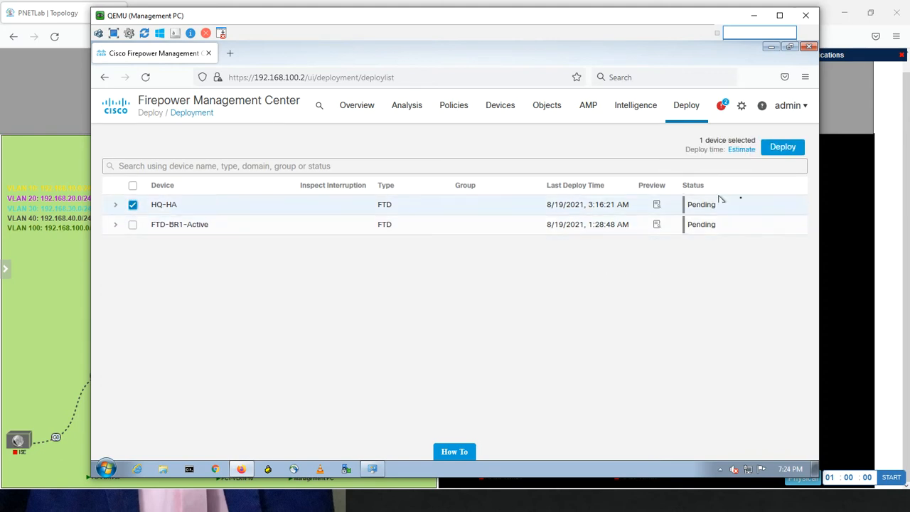
click(775, 153)
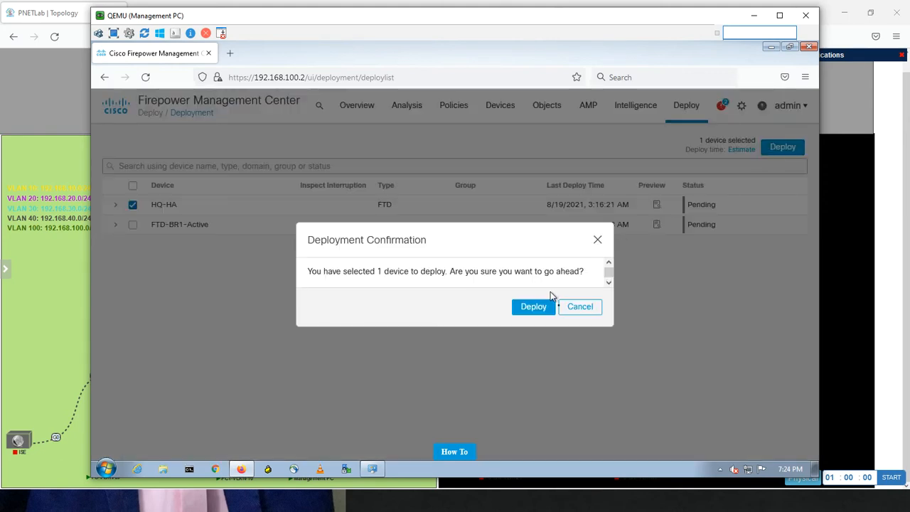
click(538, 309)
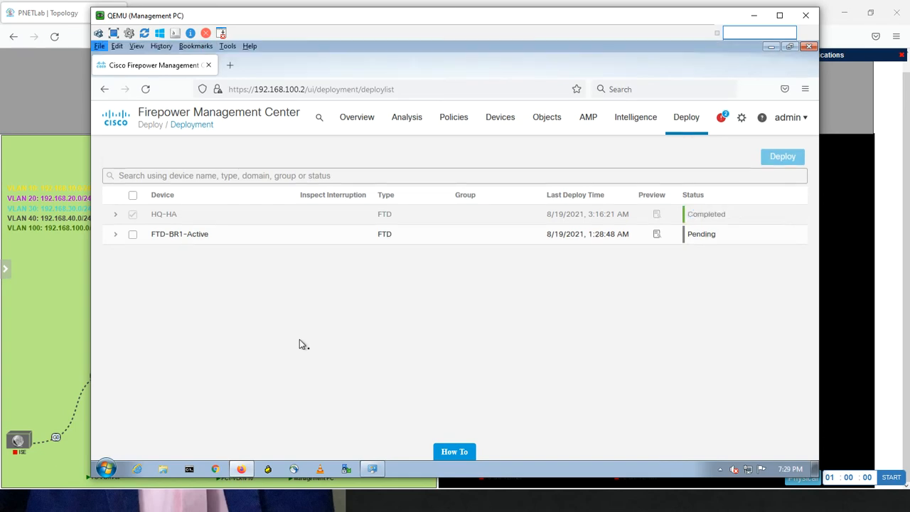
Switch to PC-VLAN-20, repeat the ping to 8.8.8.8, and ping the DNS server at 192.168.30.200
key(alt+Tab)
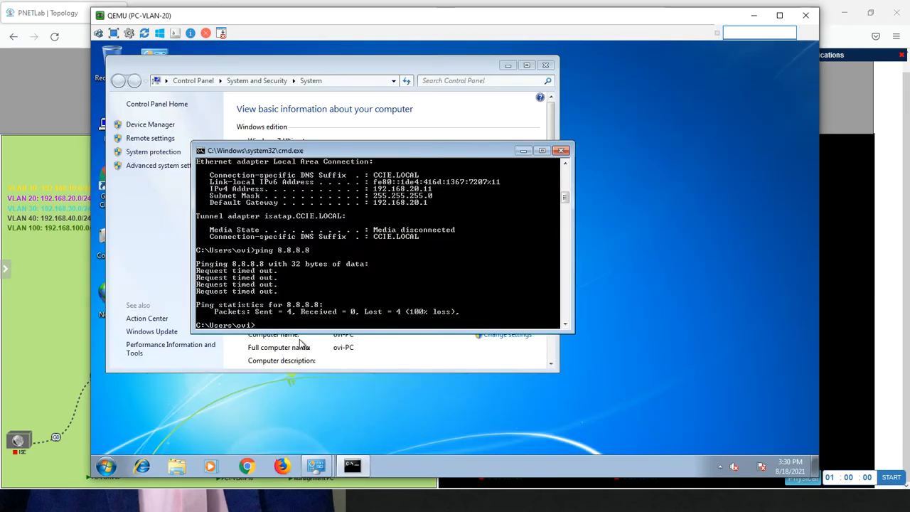
key(Return)
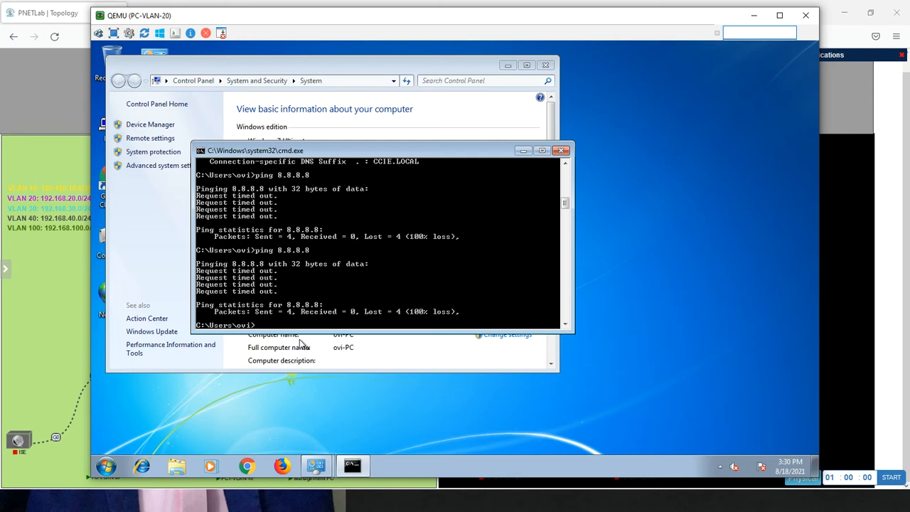
click(74, 305)
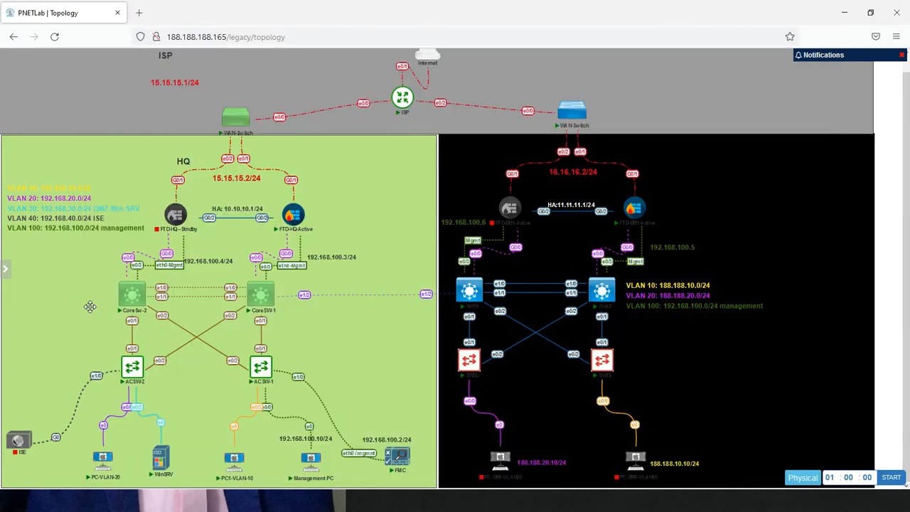
mouse_move(103, 475)
key(alt+Tab)
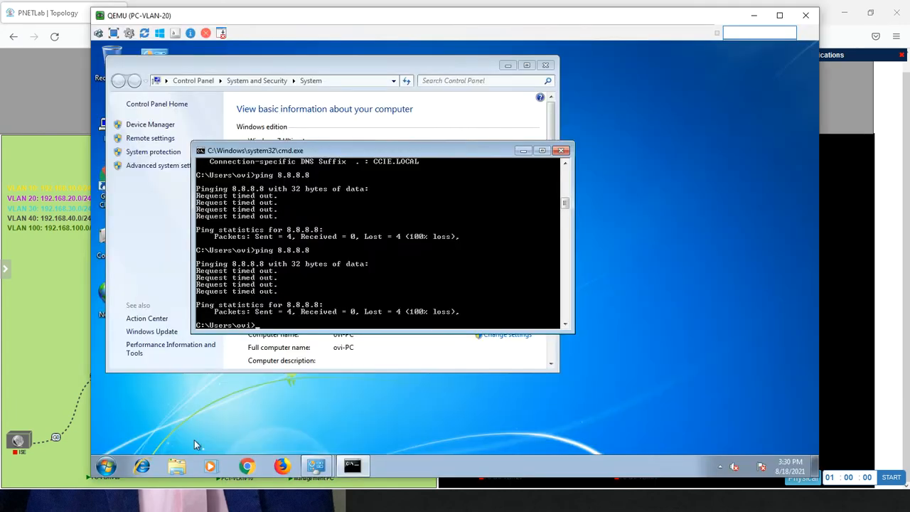
text(ping 192.168.30.200)
key(Return)
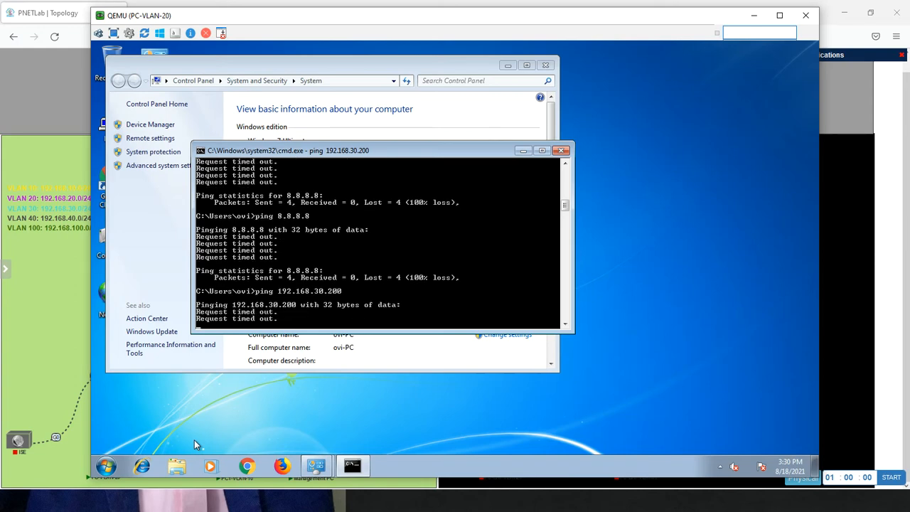
Switch back to Firepower Management Center on the Management PC, open Default-Policy for editing, and widen the rule name column
key(alt+Tab)
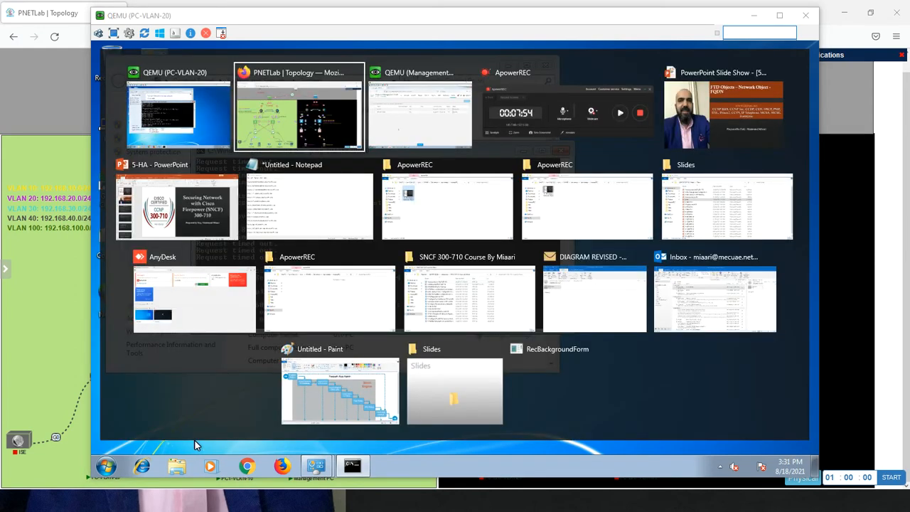
key(alt+Tab)
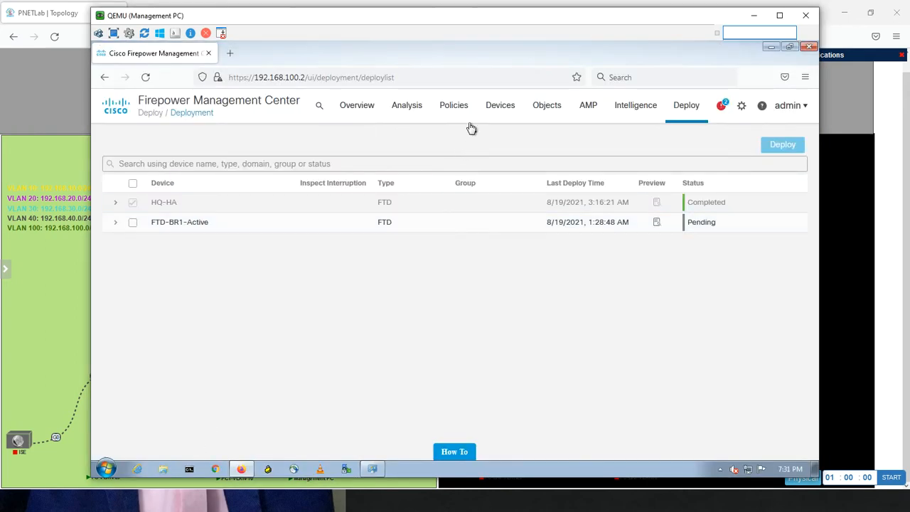
mouse_move(457, 114)
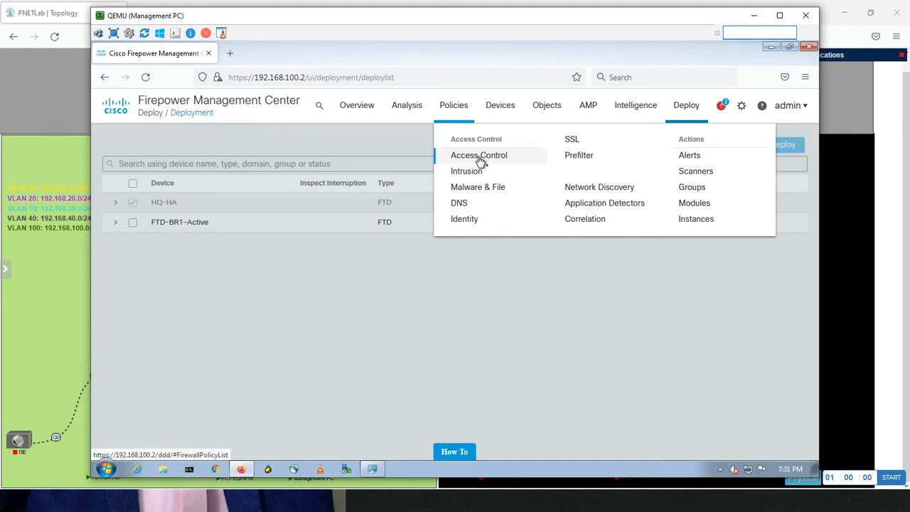
click(480, 159)
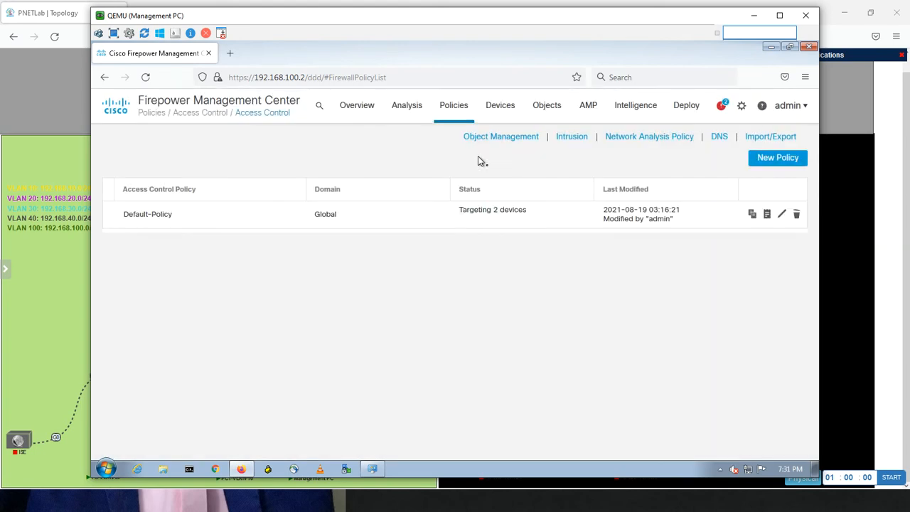
click(782, 215)
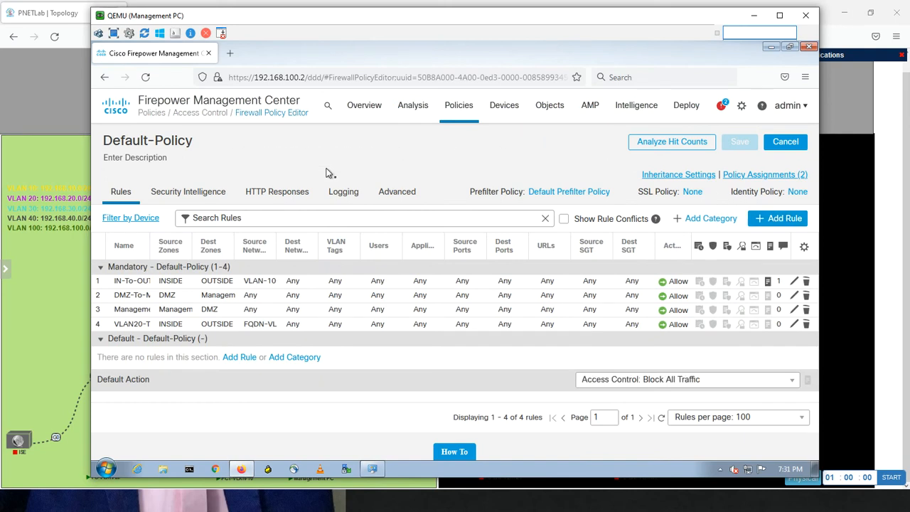
drag(149, 244, 217, 246)
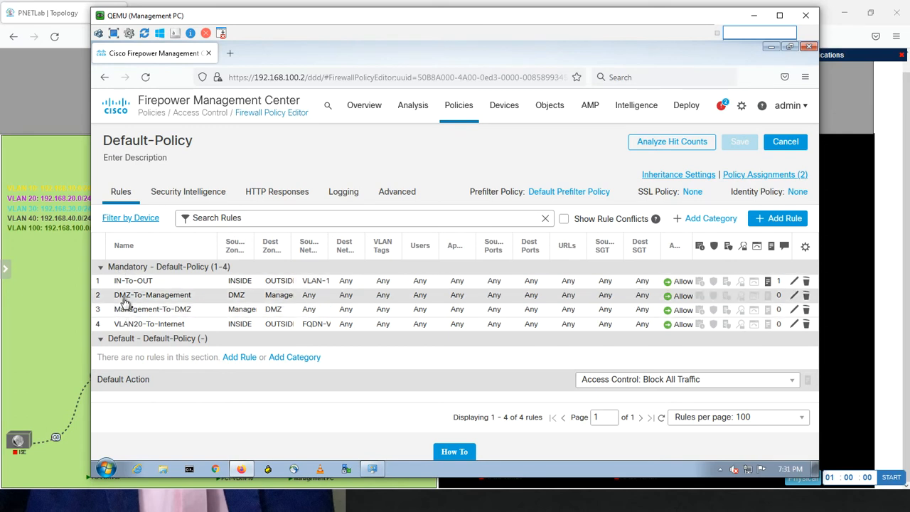
Start a new access control rule with INSIDE as the source zone and DMZ as the destination zone
click(762, 221)
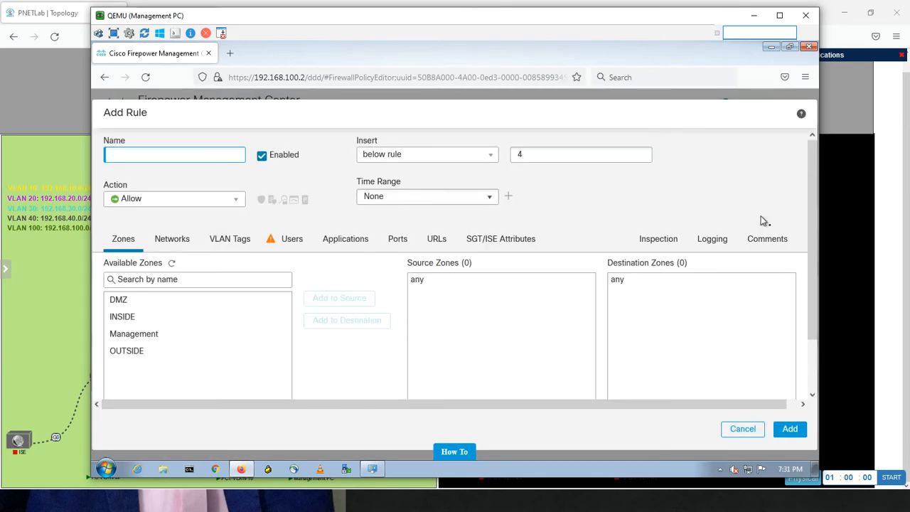
click(122, 318)
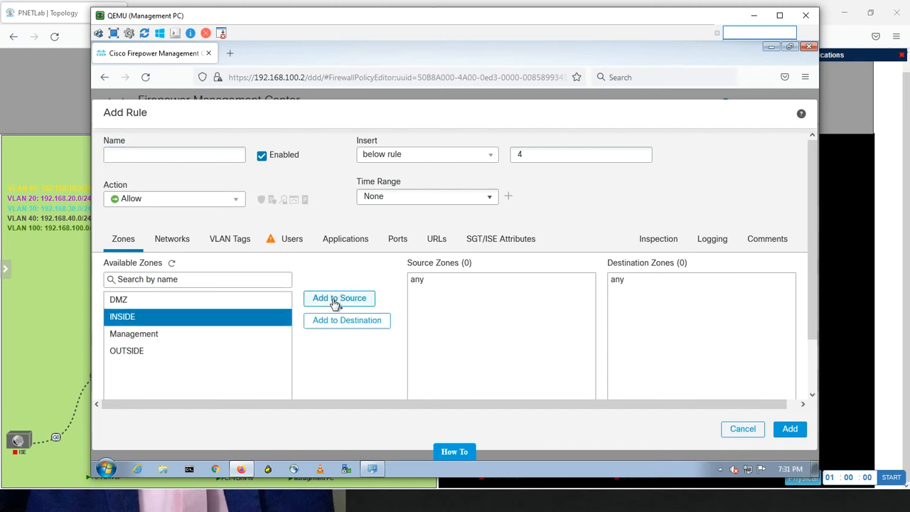
click(336, 301)
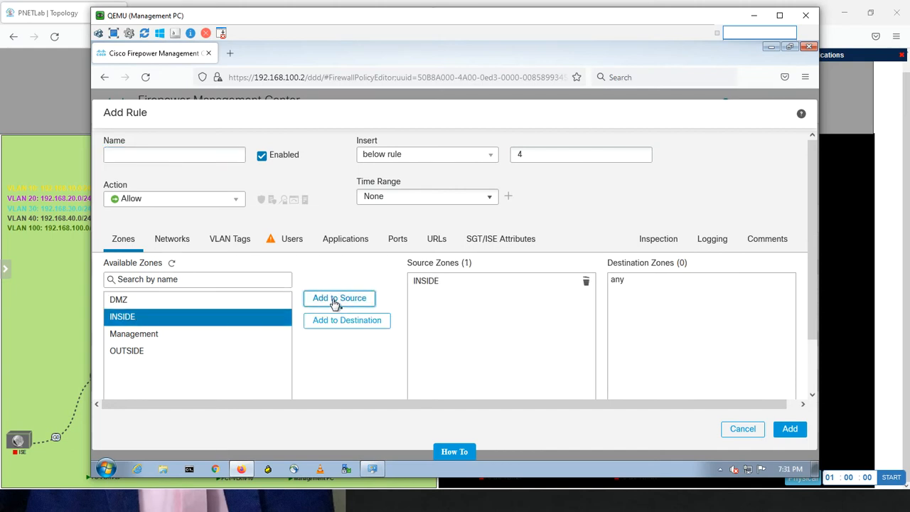
ctrl+click(178, 334)
shift+click(132, 301)
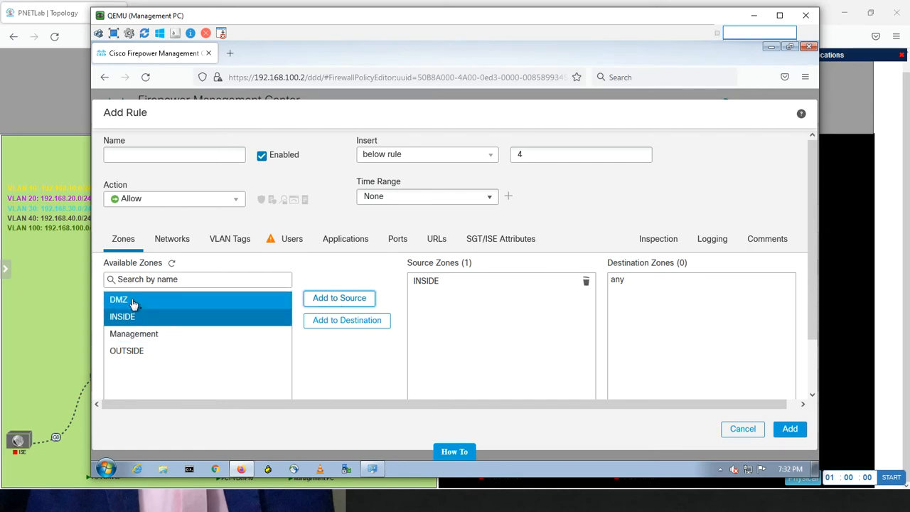
click(132, 300)
click(331, 323)
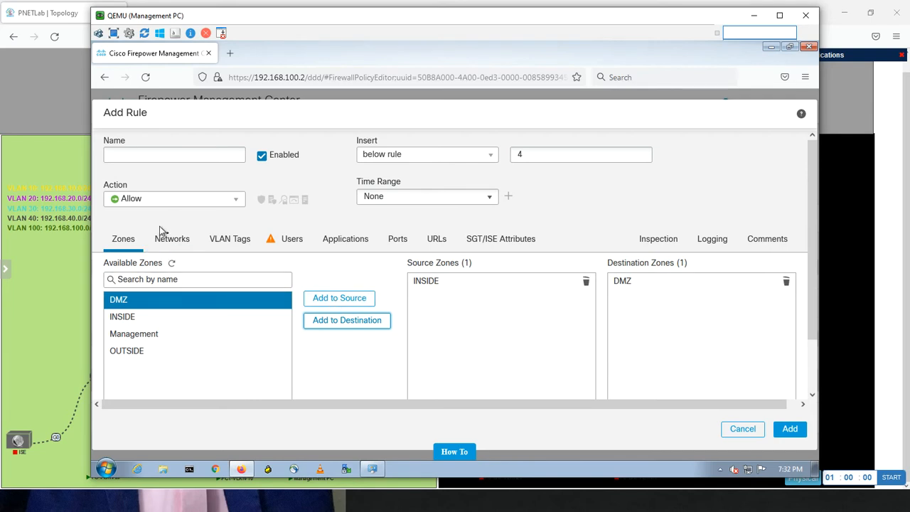
Name the new rule INSIDE-TO-DMZ and add it to Default-Policy without a change description
click(171, 246)
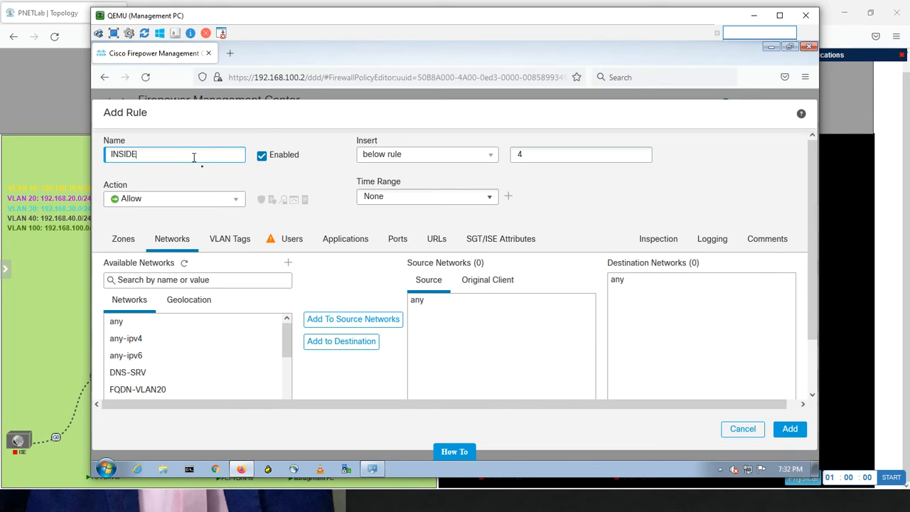
text(TO-DMZ)
click(123, 239)
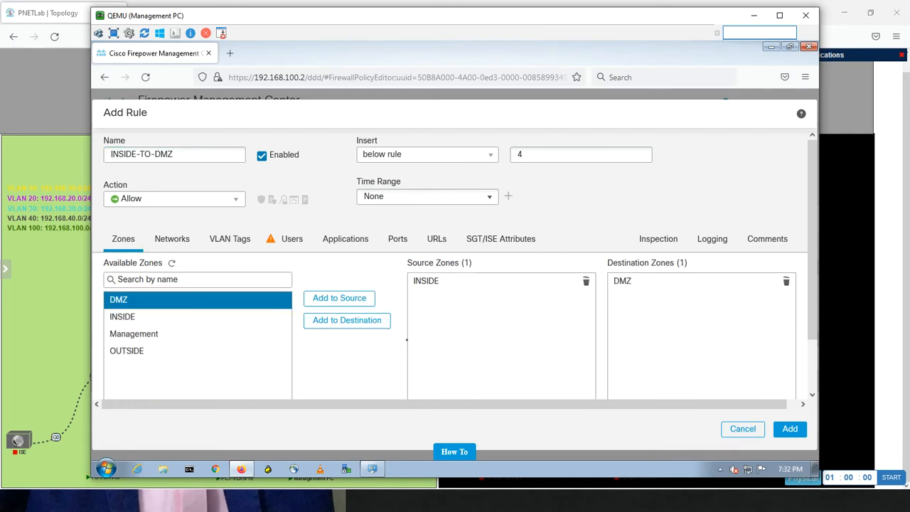
click(789, 429)
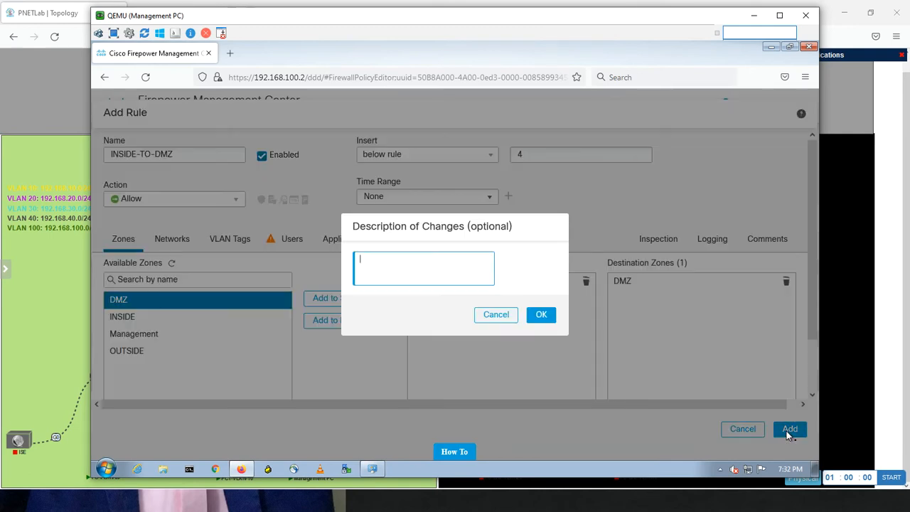
click(541, 315)
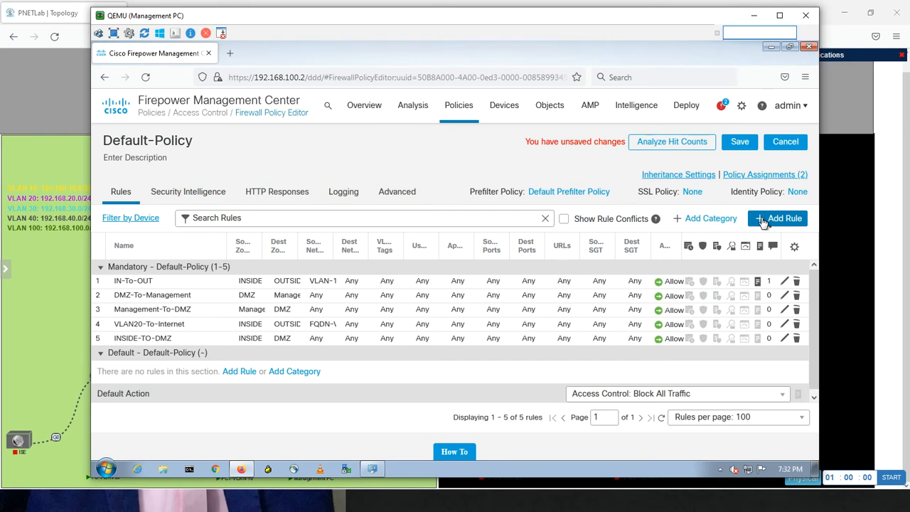
Add a rule named DMZ-TOINSIDE to Default-Policy with source zone DMZ and destination zone INSIDE, without a change description
click(762, 221)
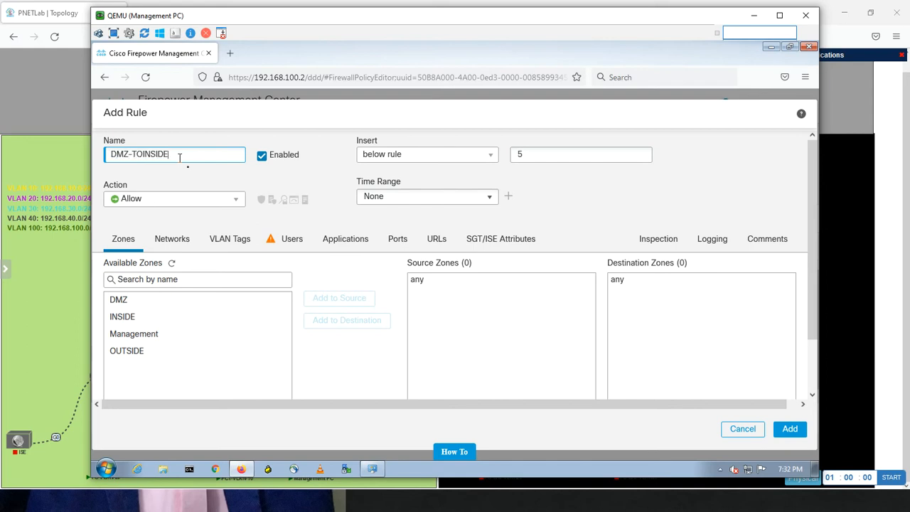
click(134, 303)
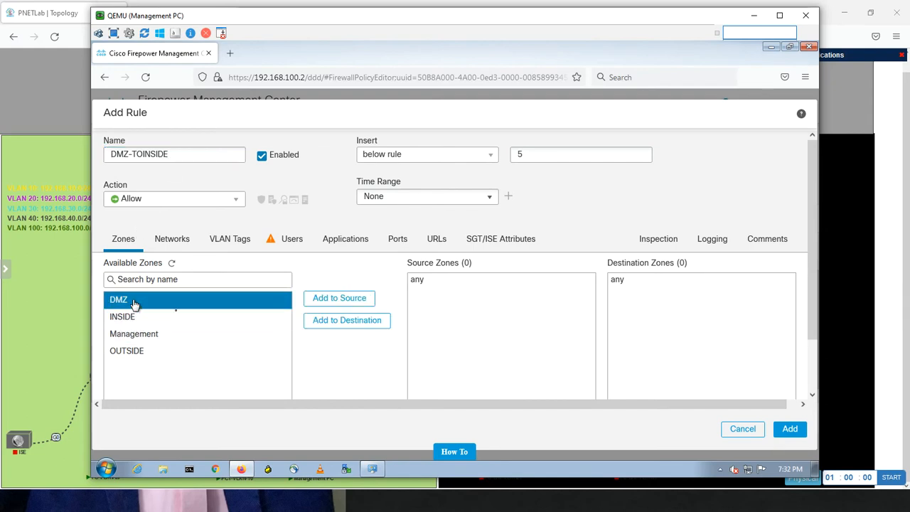
click(344, 298)
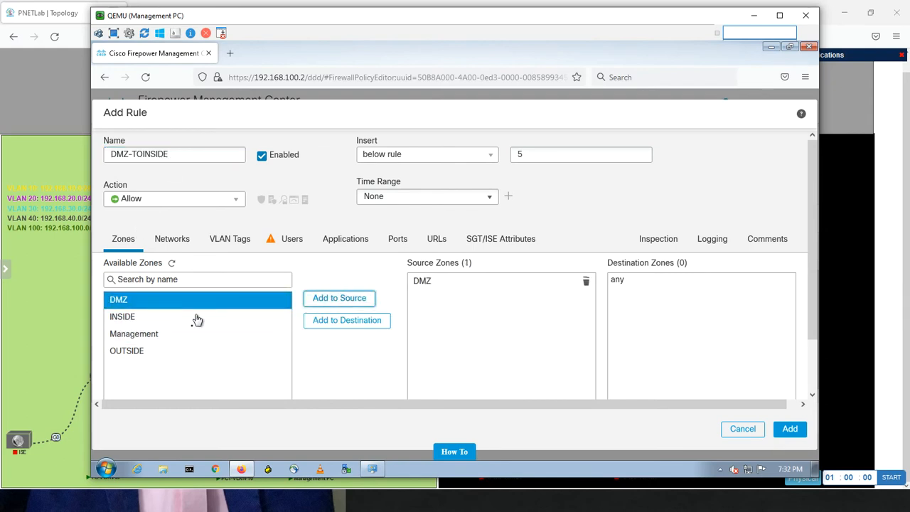
click(123, 318)
click(361, 321)
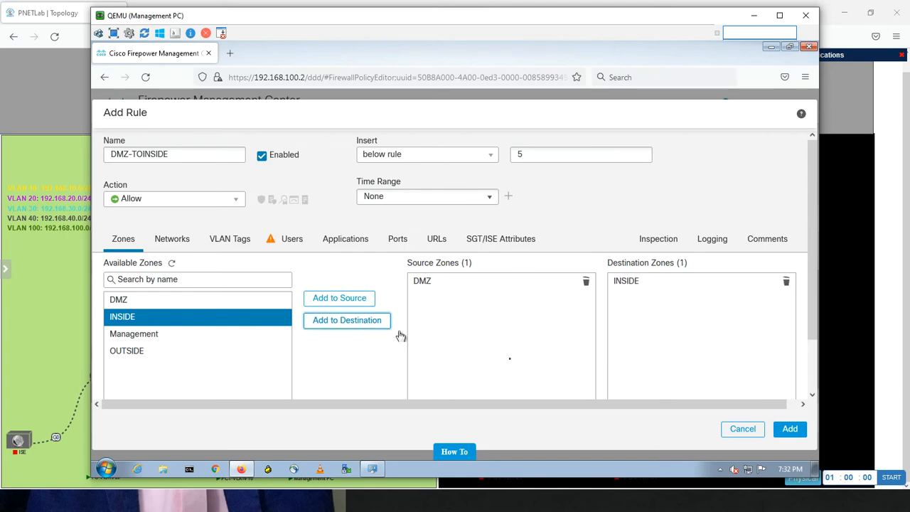
click(793, 429)
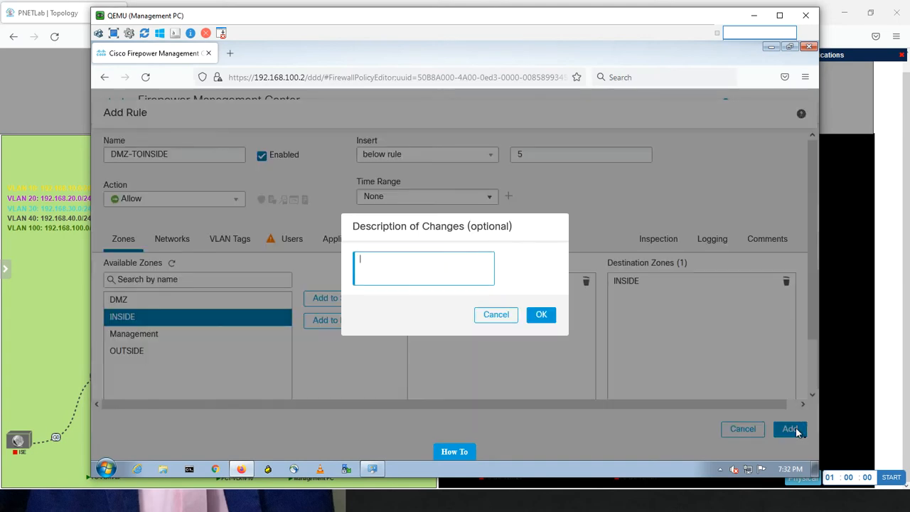
click(545, 315)
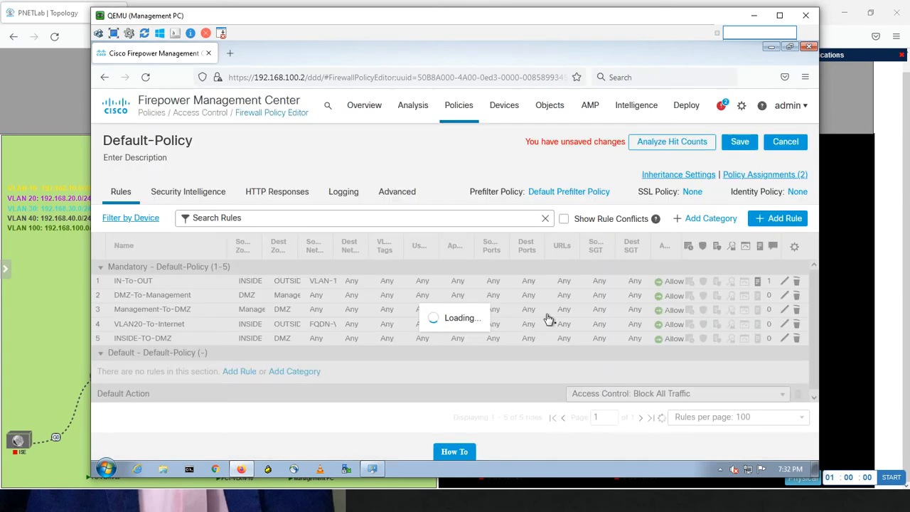
Save Default-Policy and deploy the pending changes to HQ-HA only
click(743, 144)
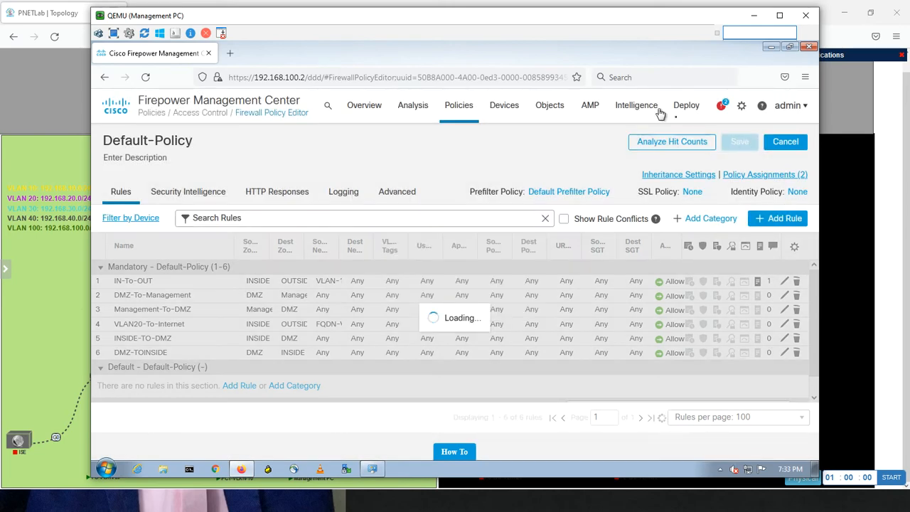
mouse_move(685, 108)
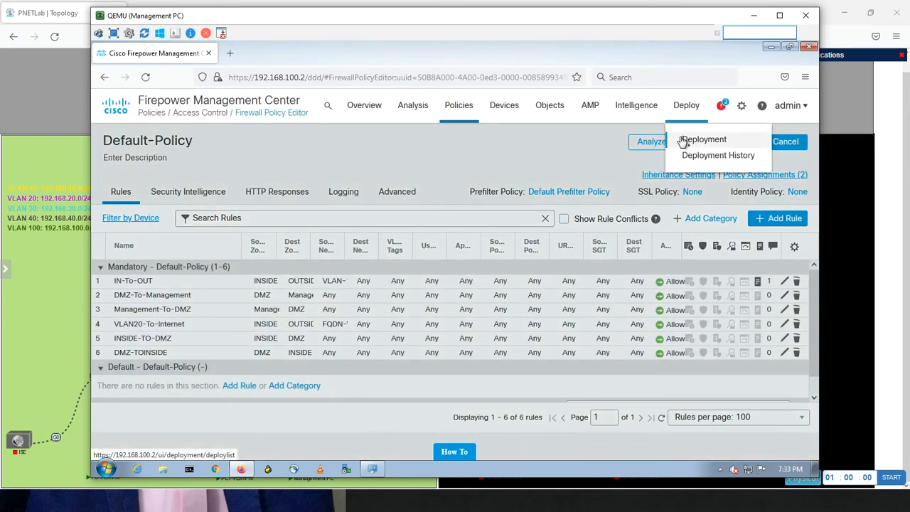
click(683, 140)
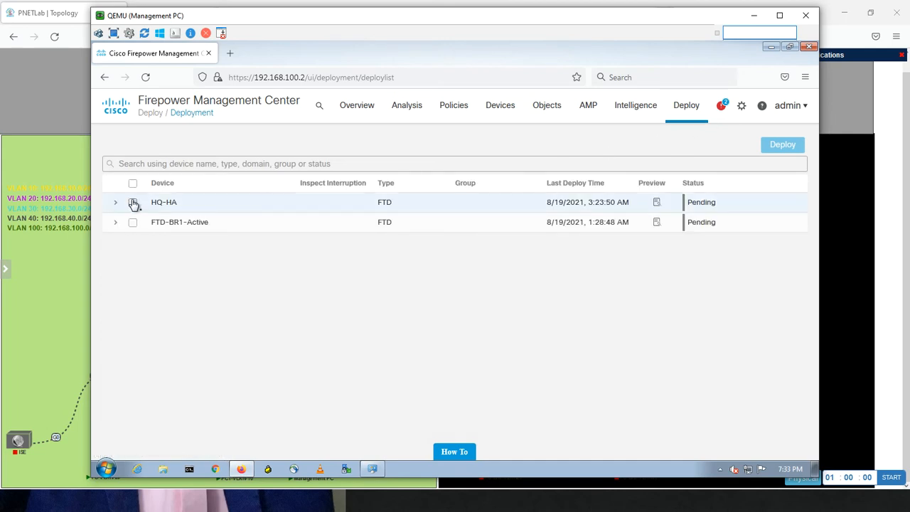
click(133, 203)
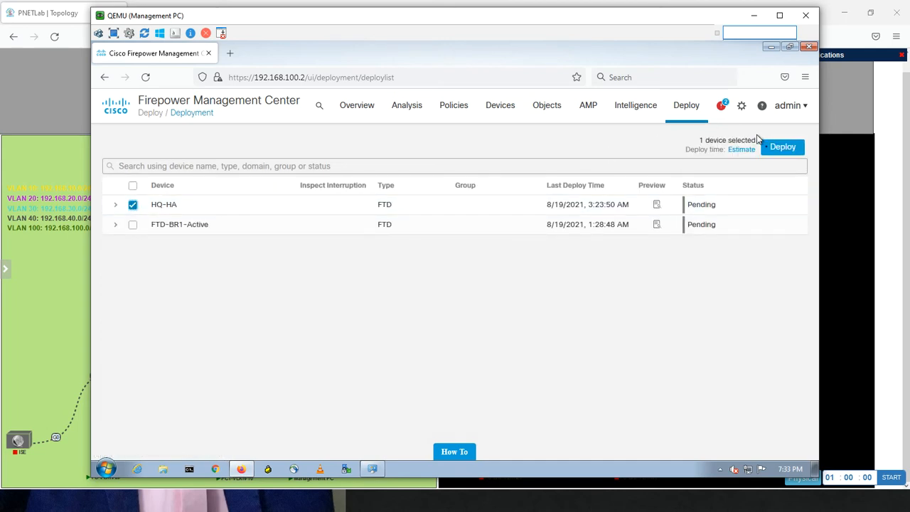
click(770, 150)
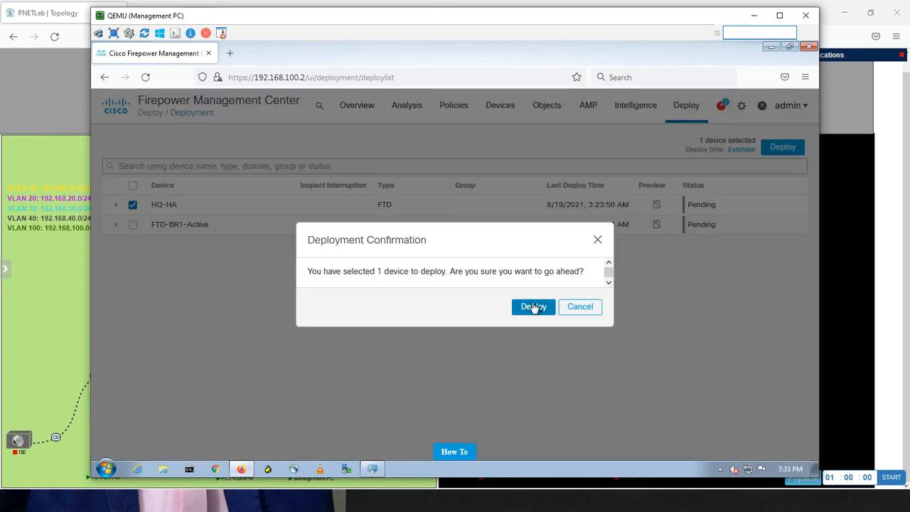
click(533, 308)
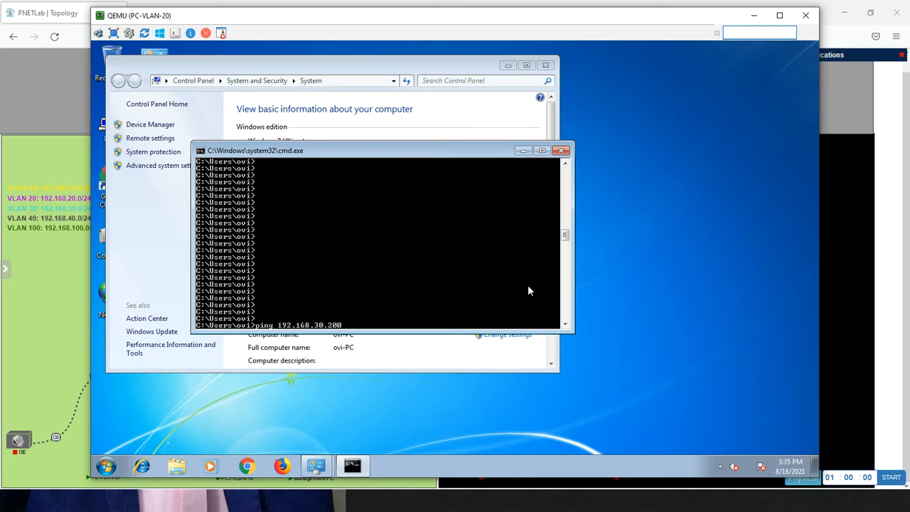
On PC-VLAN-20, ping the DNS server at 192.168.30.200, stop that ping, and ping 8.8.8.8
key(Return)
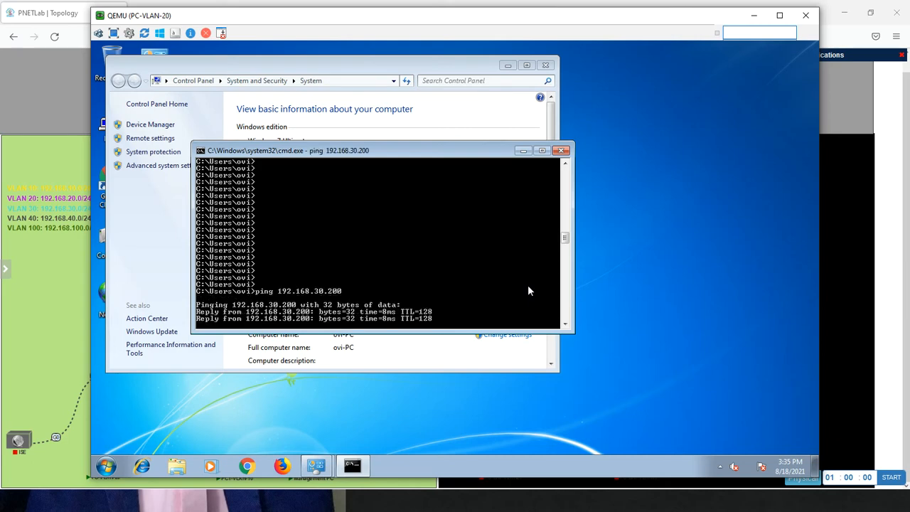
key(ctrl+c)
text(ping 8.8.8.8)
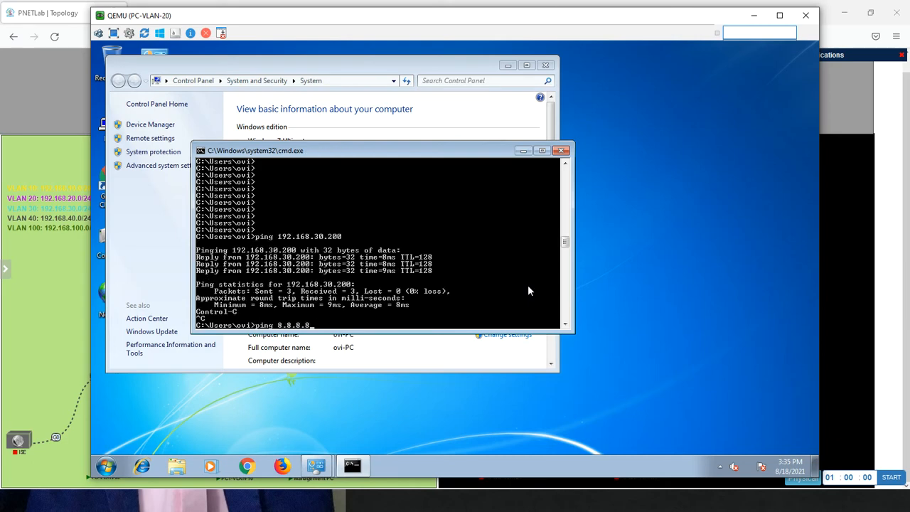
key(Return)
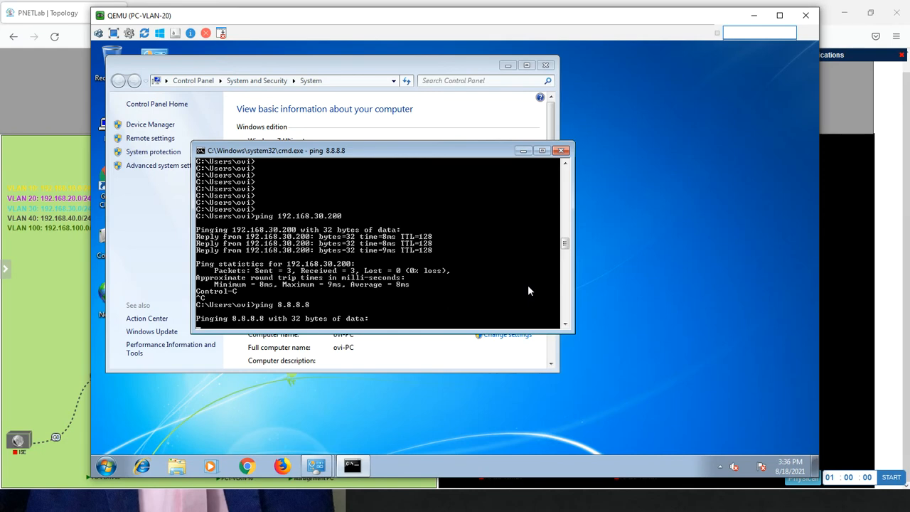
Close the command prompt and all open Control Panel windows on PC-VLAN-20
click(561, 152)
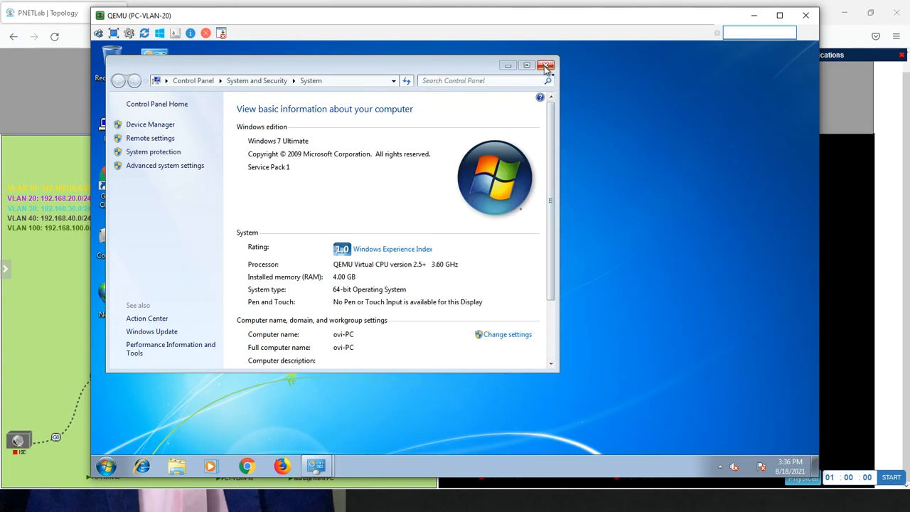
click(546, 66)
right_click(318, 465)
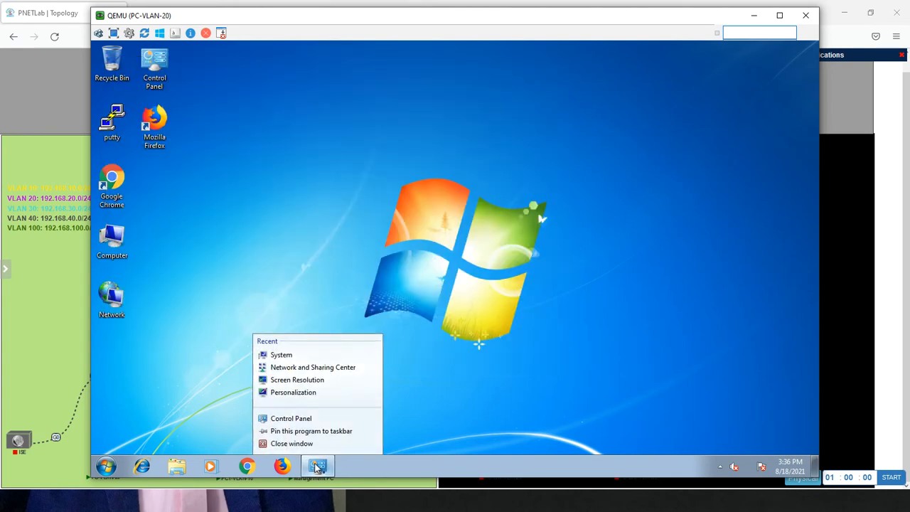
click(311, 449)
right_click(317, 465)
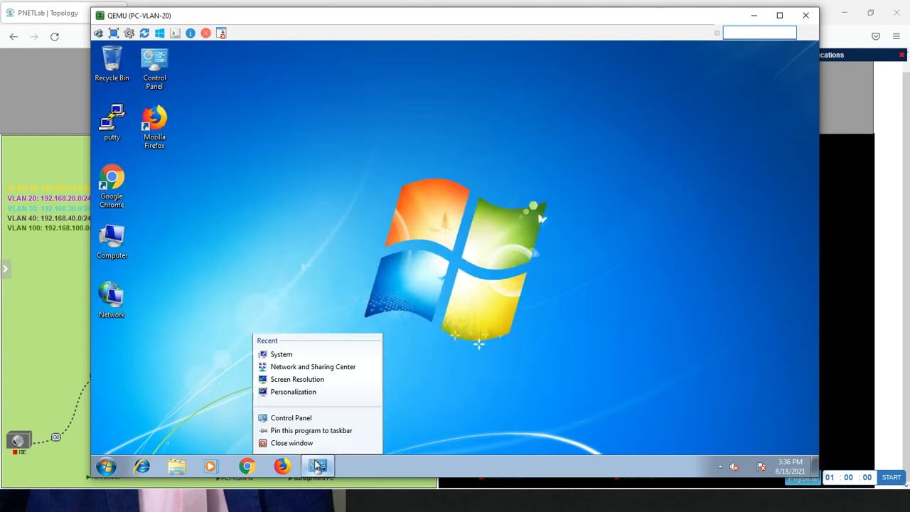
click(309, 447)
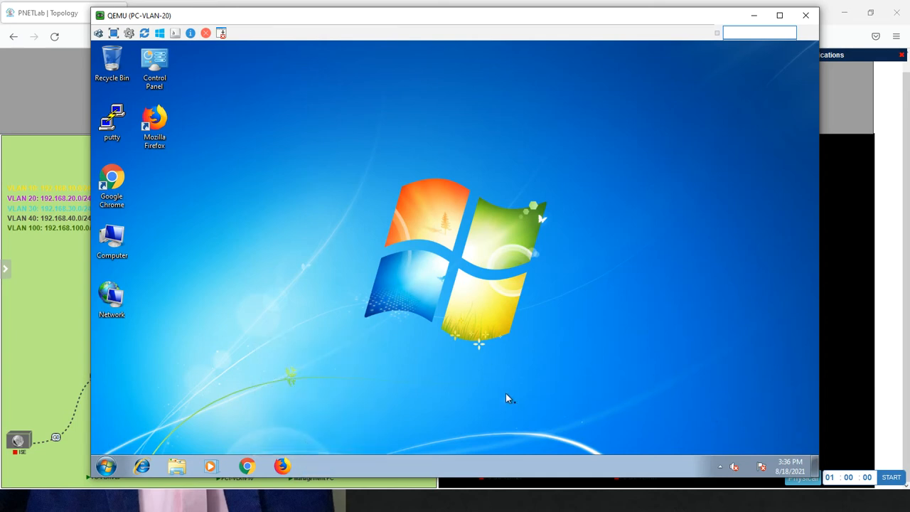
Open the computer name and domain settings from the Computer properties and set the computer name to PC1
right_click(108, 235)
click(141, 341)
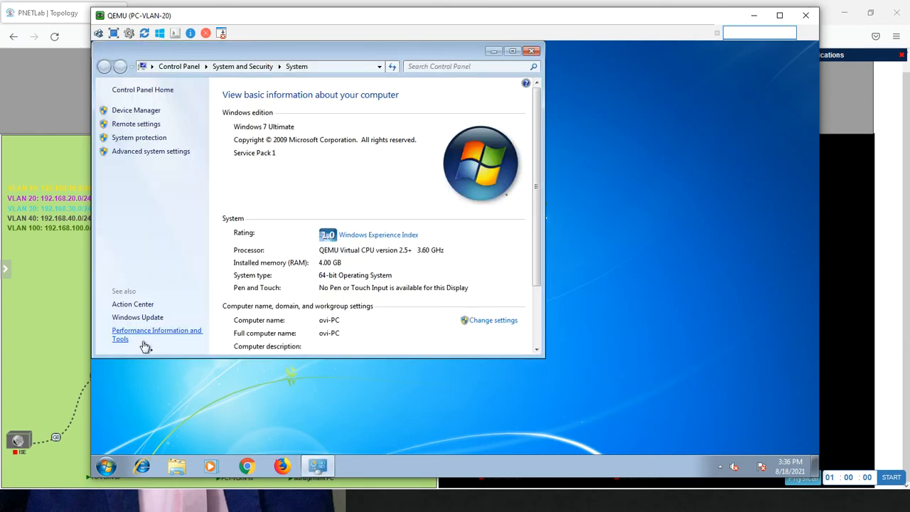
click(156, 127)
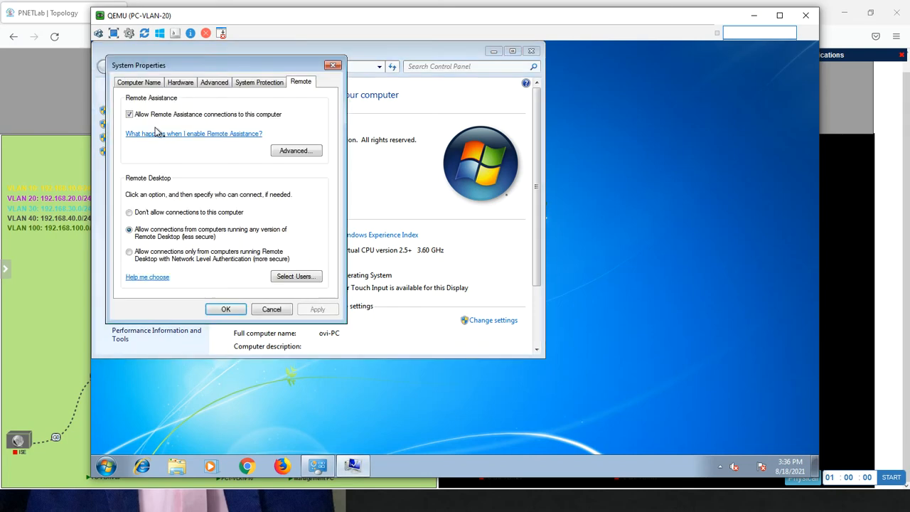
click(139, 82)
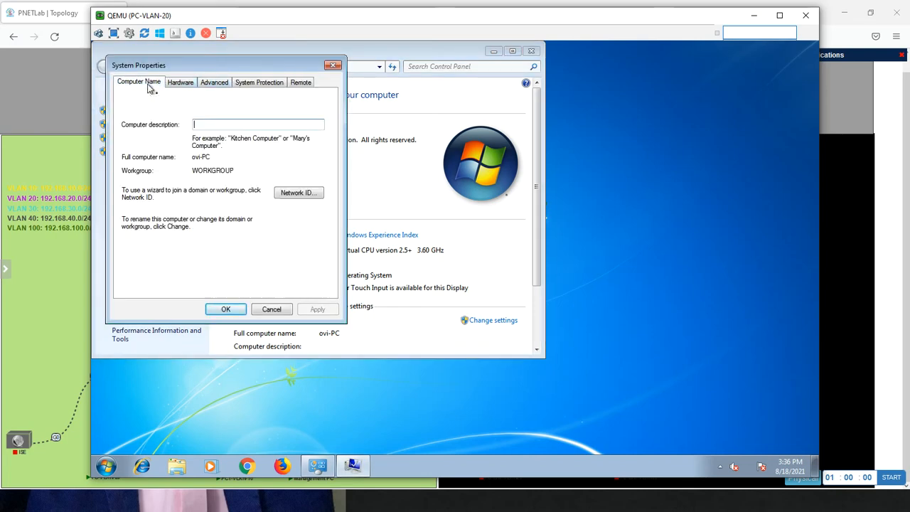
click(295, 223)
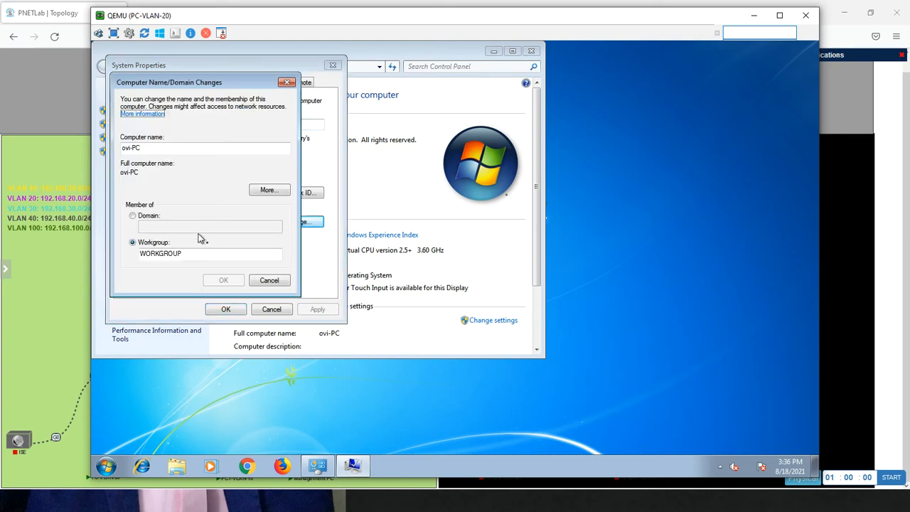
drag(152, 148, 95, 141)
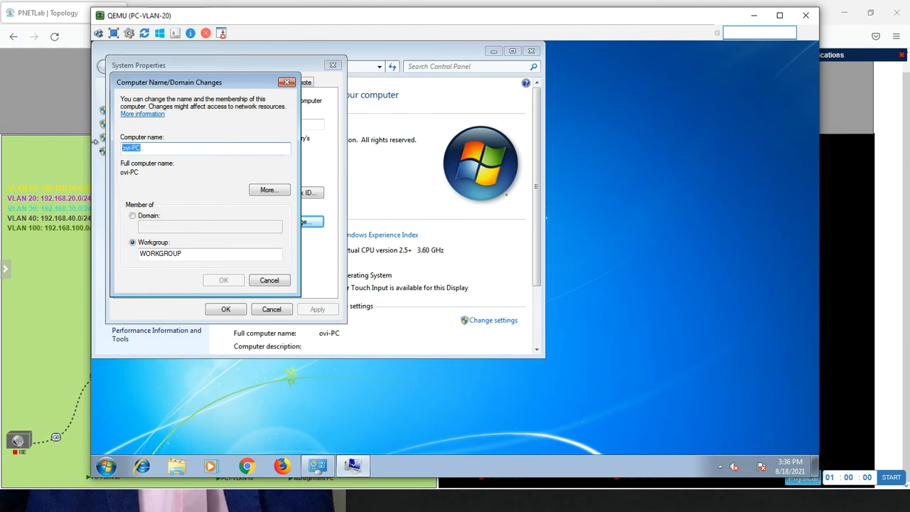
text(PC1)
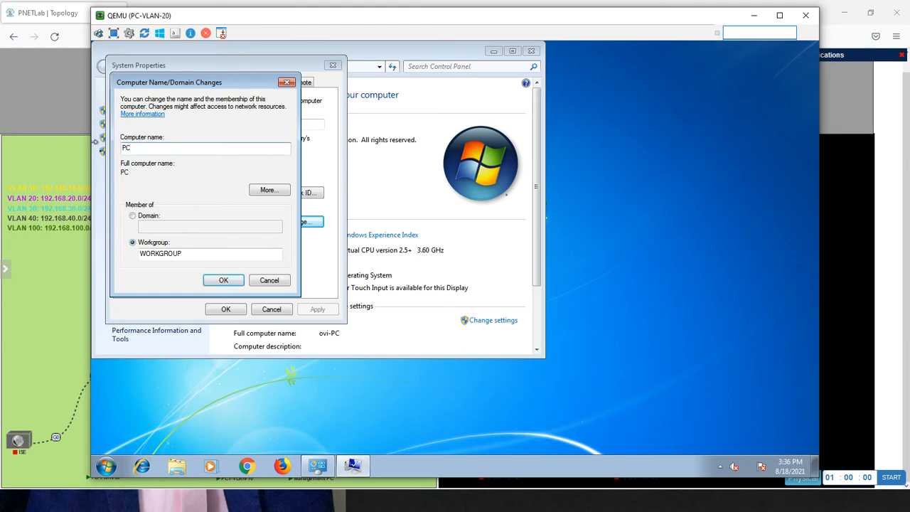
Switch the computer's membership from workgroup to domain, enter "CCIE." as the domain, and try to join it
click(133, 215)
click(157, 228)
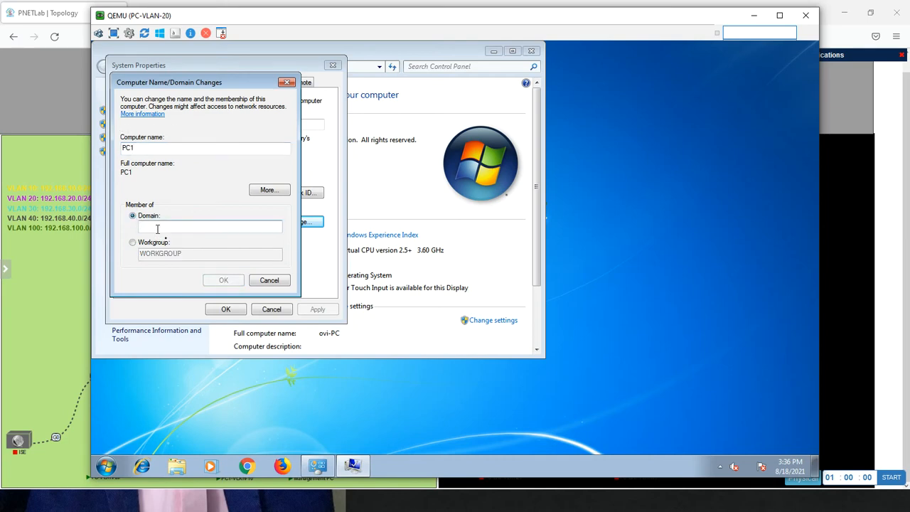
text(CCIE)
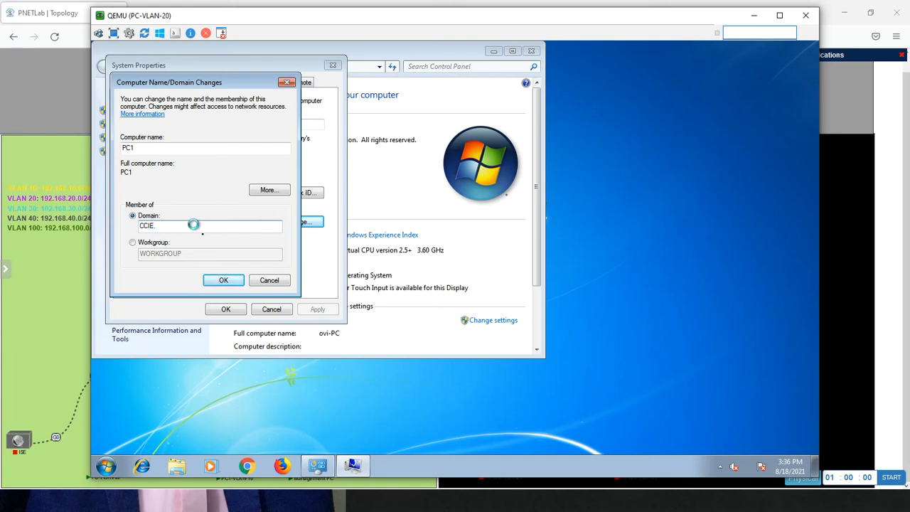
text(.)
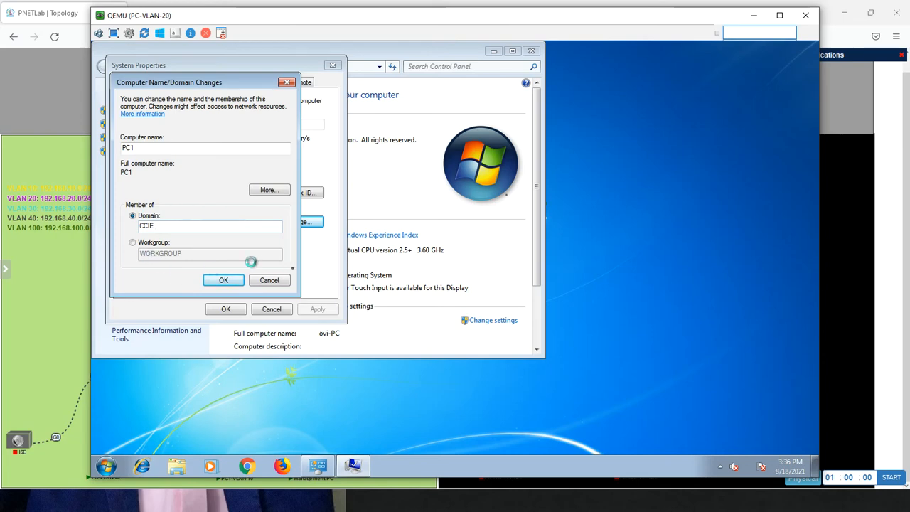
click(236, 280)
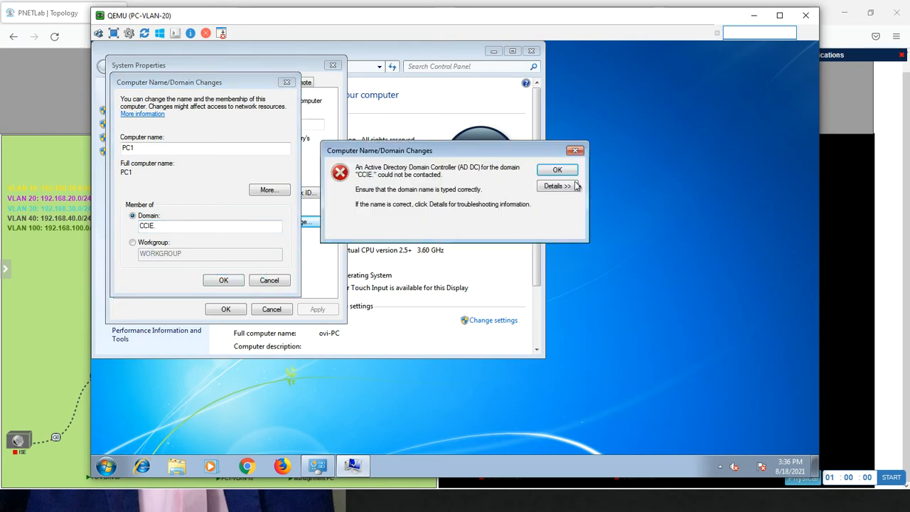
click(575, 151)
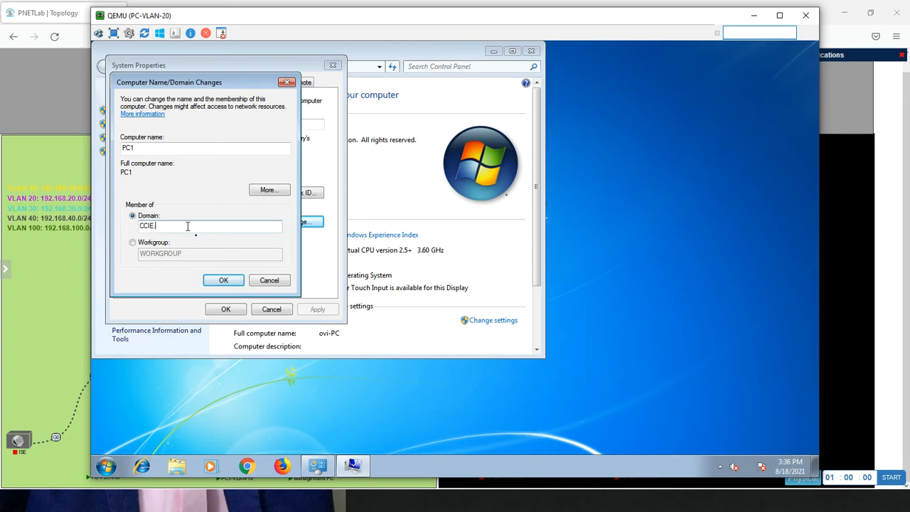
Complete the domain name as CCIE.LOCAL and submit the domain change
text(LOCAL)
click(226, 280)
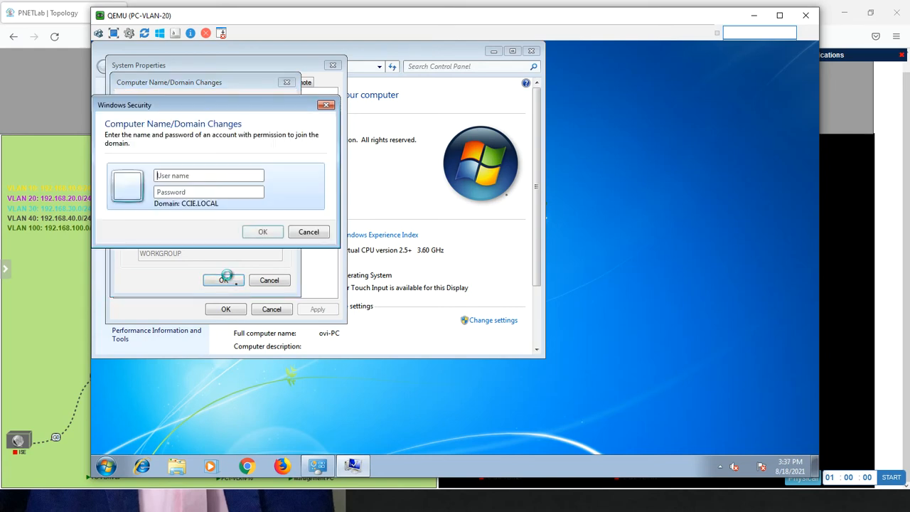
Authorize the domain join with the Administrator account and its password, and acknowledge the welcome and restart notices
text(Administrator)
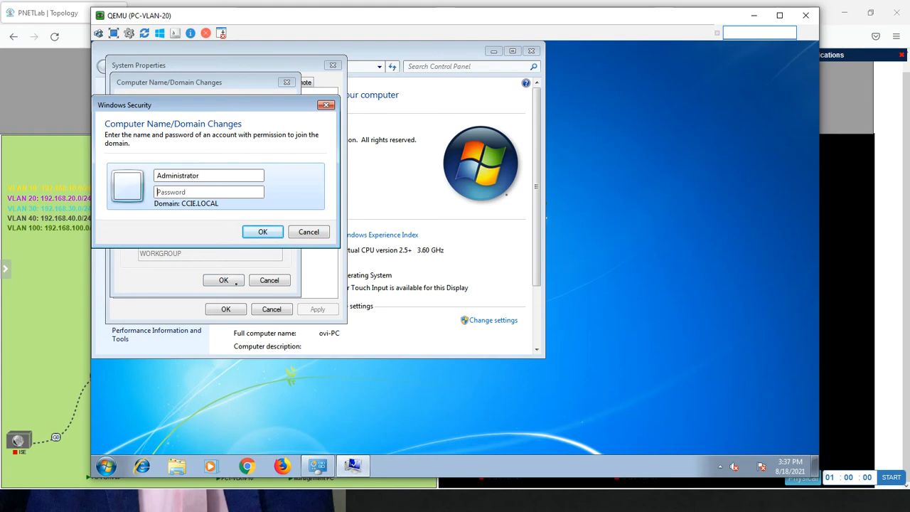
text(Cisco123)
key(Return)
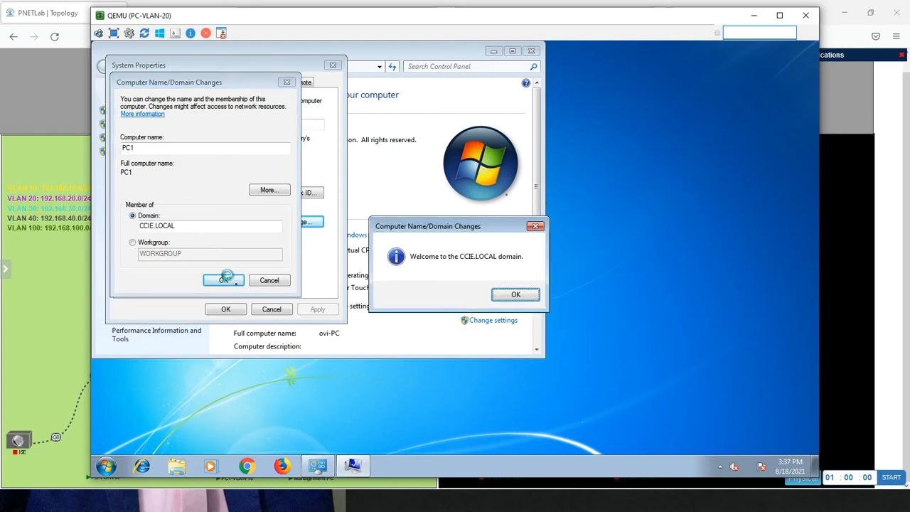
click(516, 294)
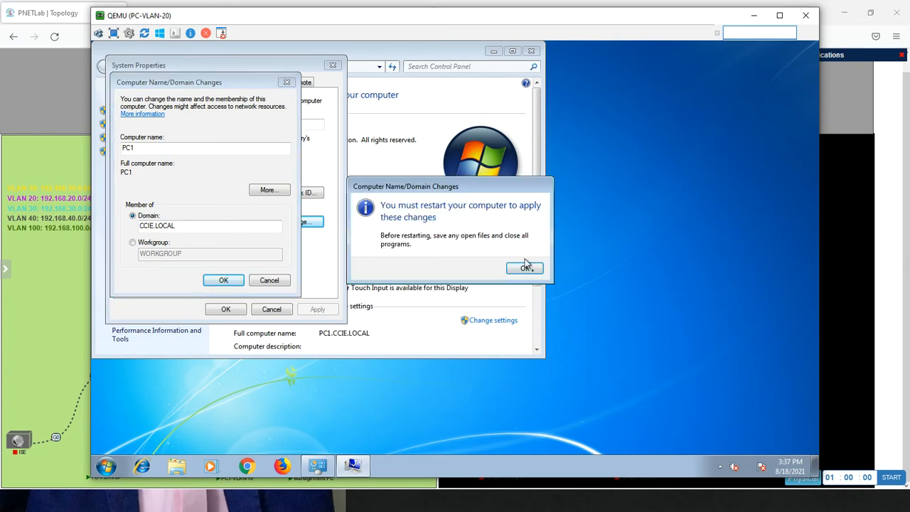
click(523, 268)
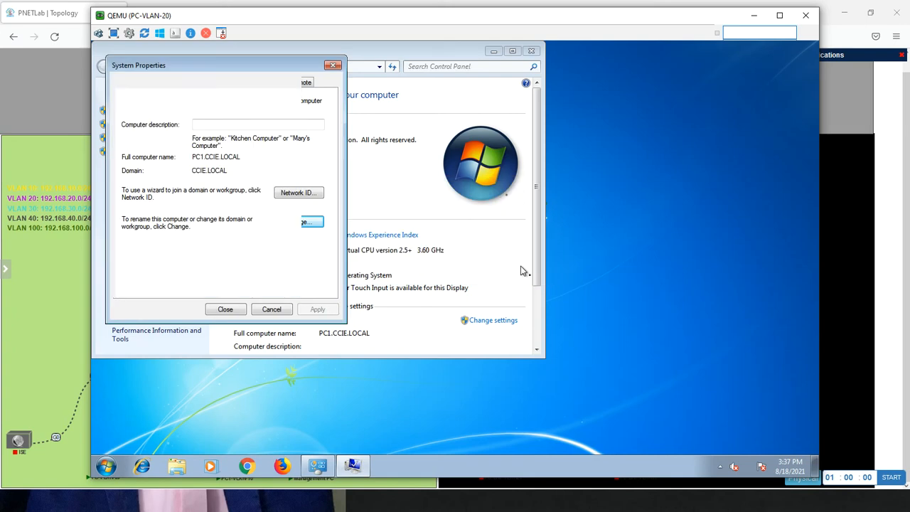
Close the system properties and restart PC-VLAN-20 to apply the domain membership change
click(226, 310)
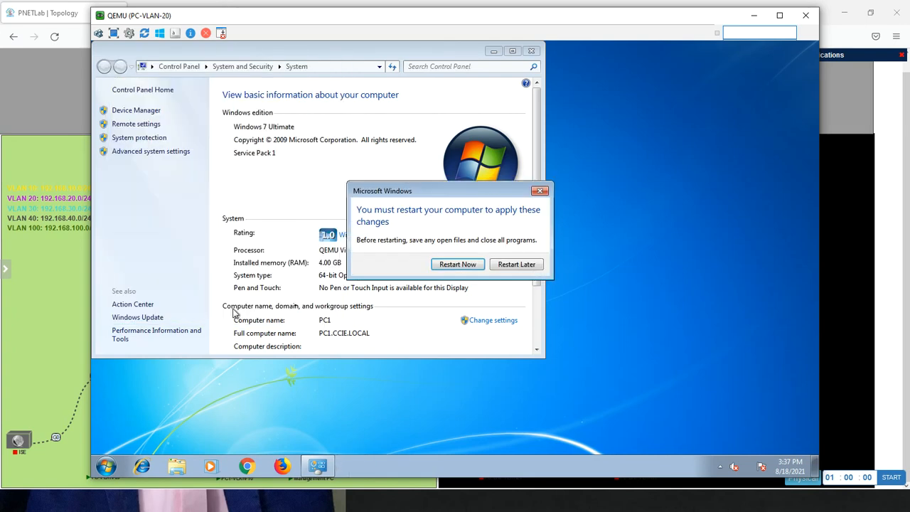
click(457, 264)
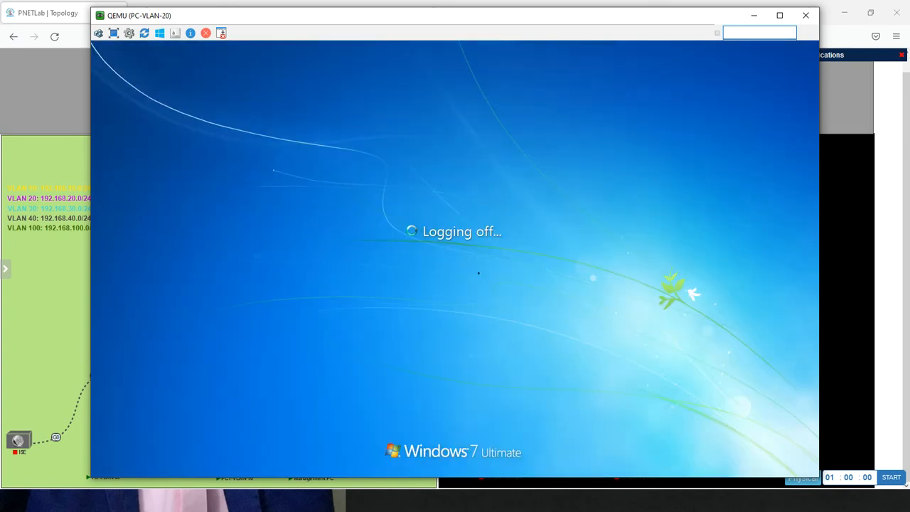
Switch to Firepower Management Center on the Management PC and filter the network objects by "fqdn"
key(alt+Tab)
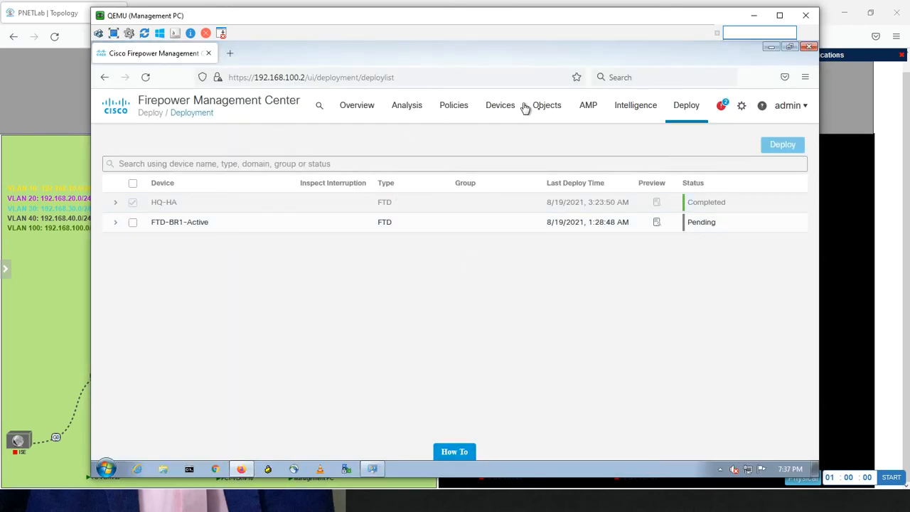
mouse_move(549, 109)
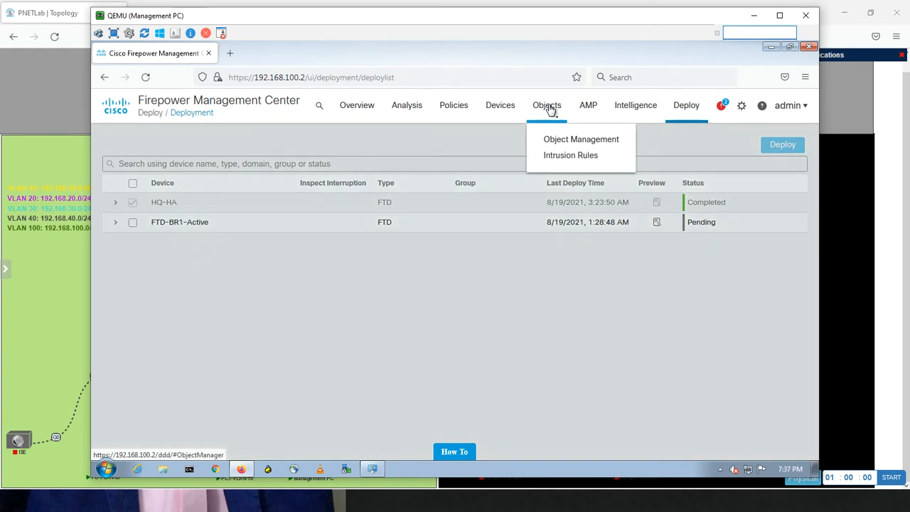
click(553, 140)
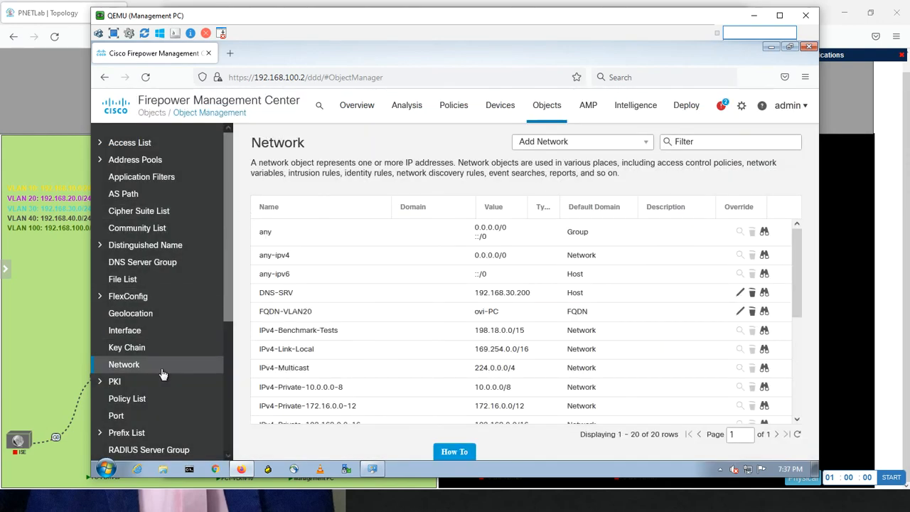
click(698, 140)
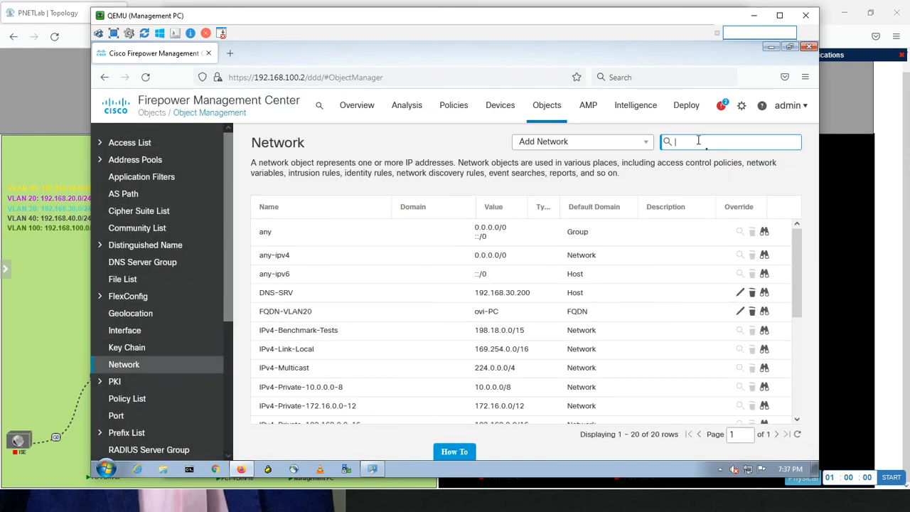
text(fqdn)
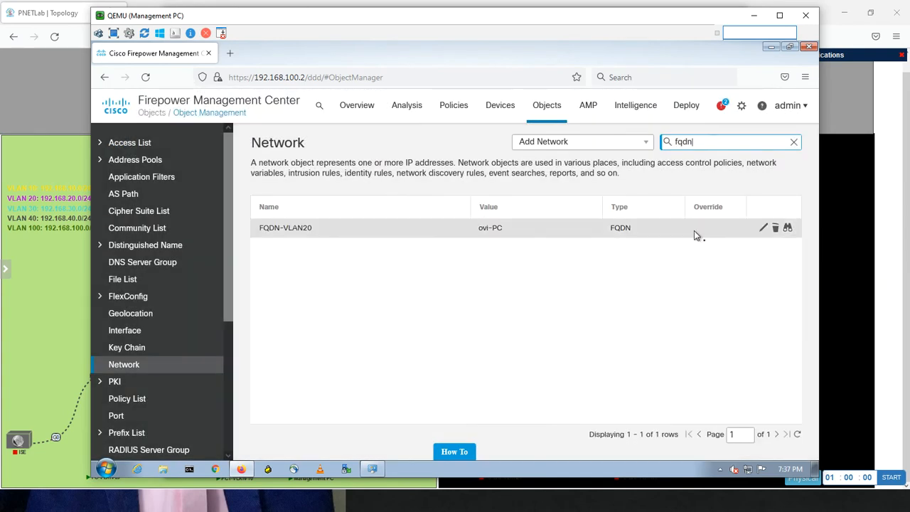
Change the FQDN of the FQDN-VLAN20 network object to PC1.CCIE.LOCAL and save it
click(764, 229)
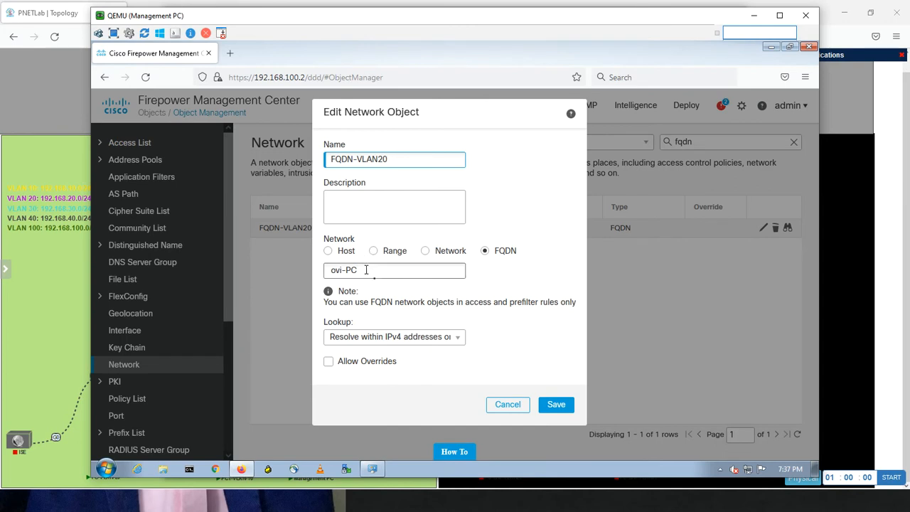
drag(367, 270, 278, 272)
text(PC)
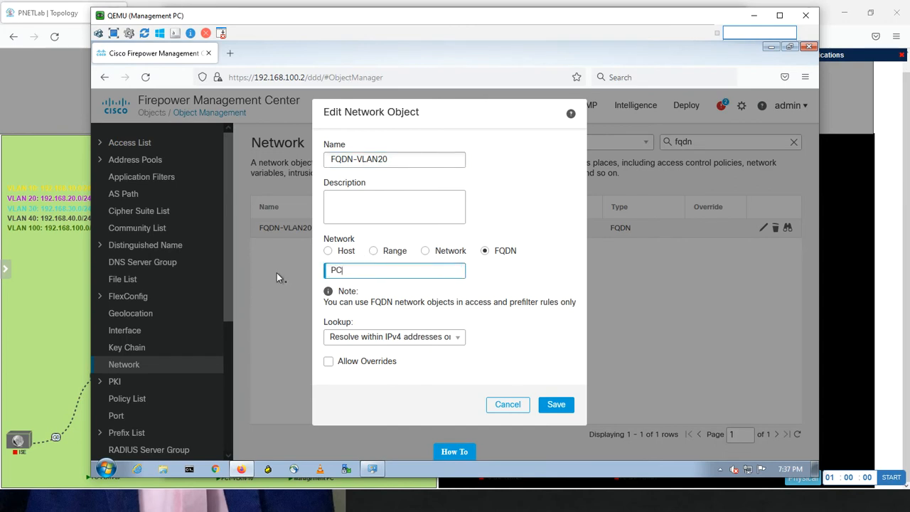
text(1.CCIE.LOCAL)
click(555, 405)
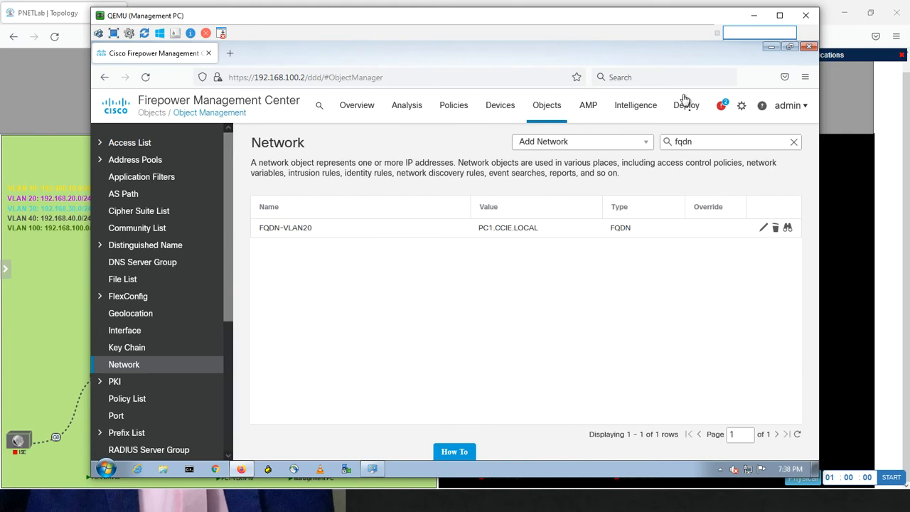
Select the HQ-HA device on the deployment page and start its deployment up to the confirmation prompt
mouse_move(683, 108)
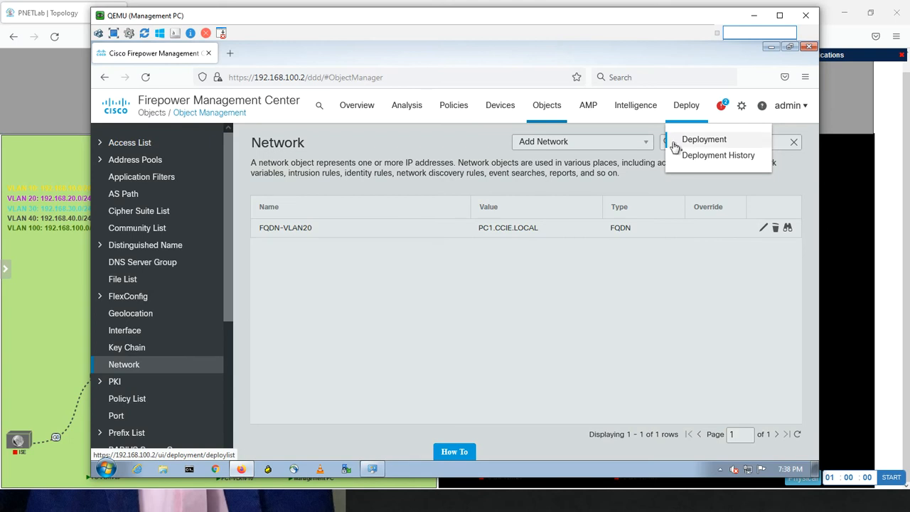
click(700, 140)
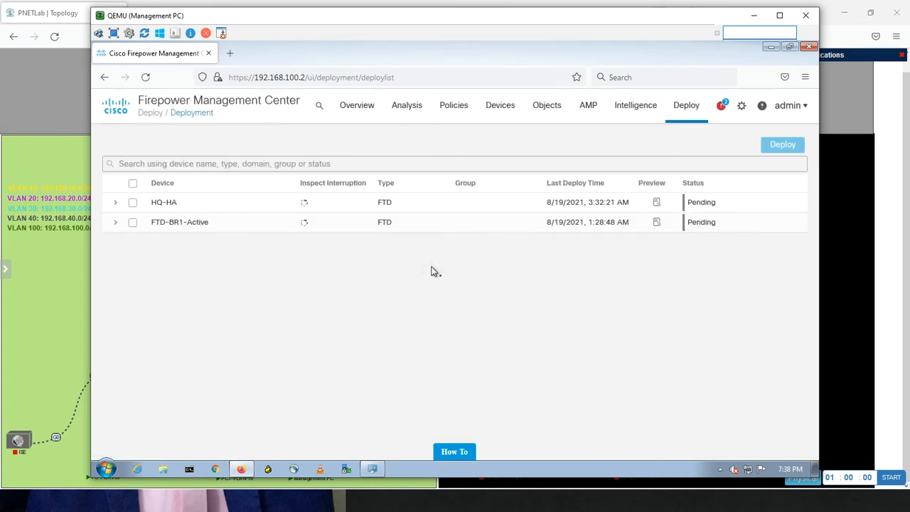
click(133, 202)
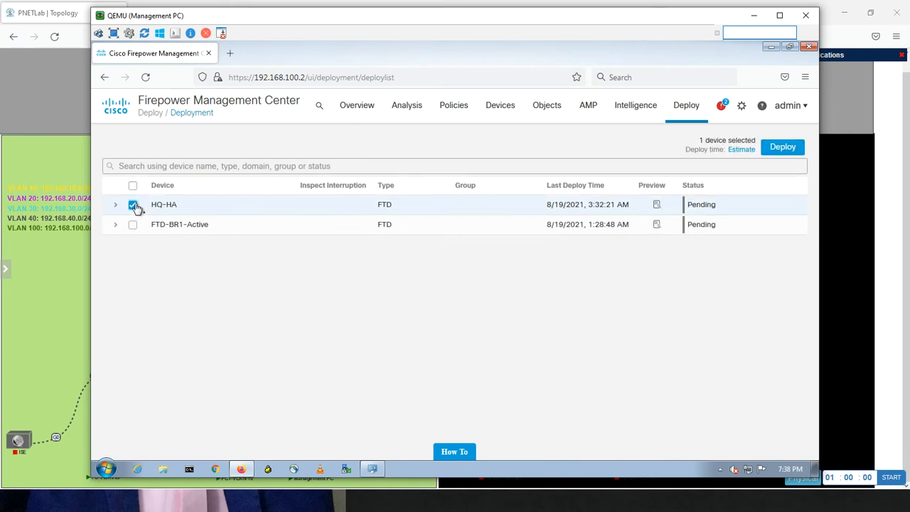
click(777, 150)
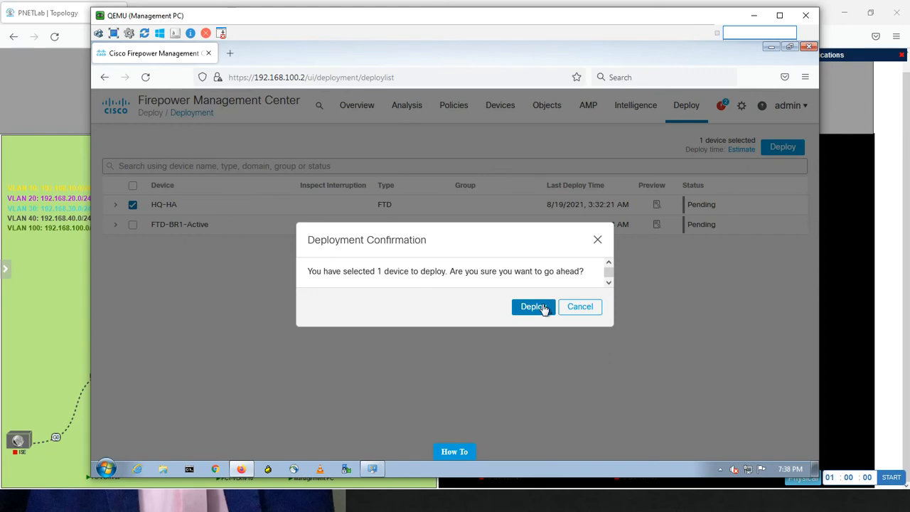
Switch to PC-VLAN-20, log on to the local account with its password, and open the Computer properties to check the domain name
key(alt+Tab)
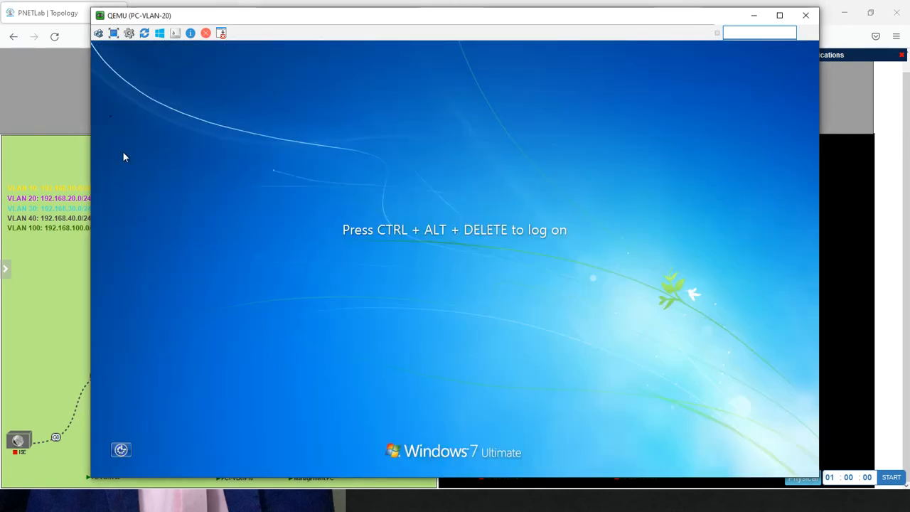
click(98, 32)
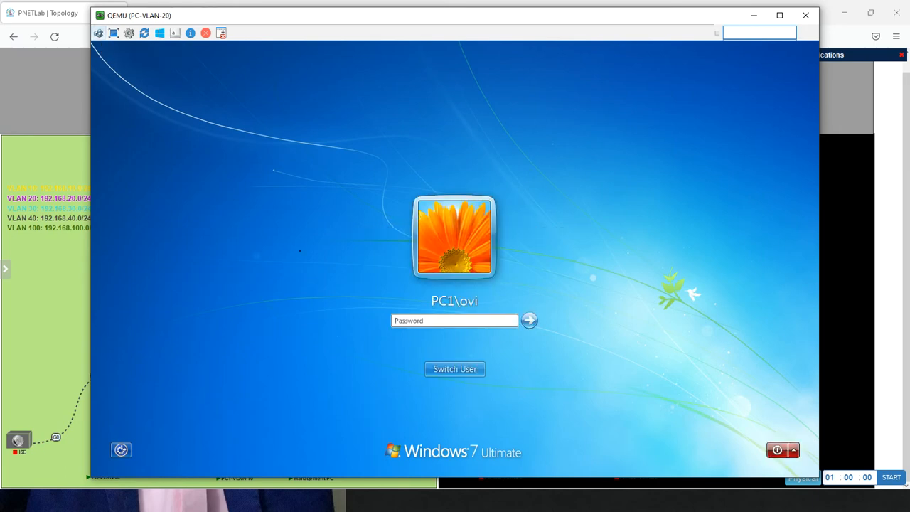
text(•••••••)
key(Return)
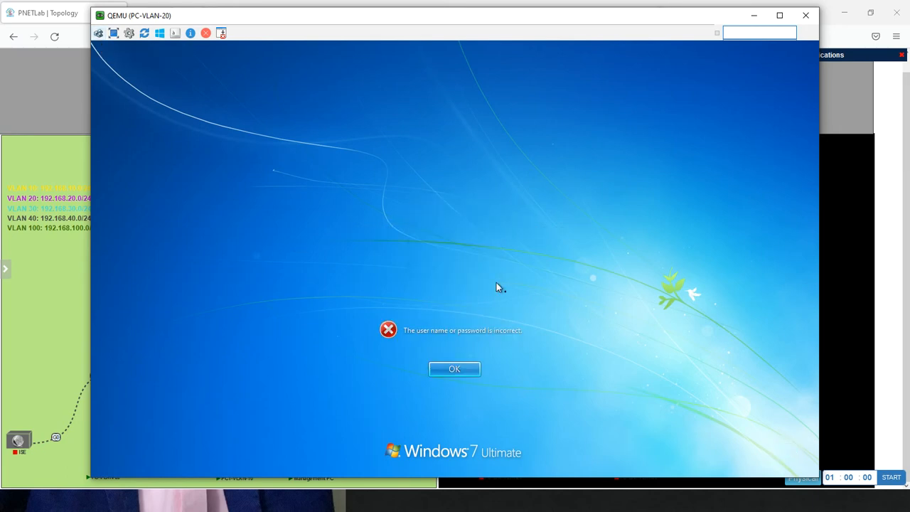
key(Return)
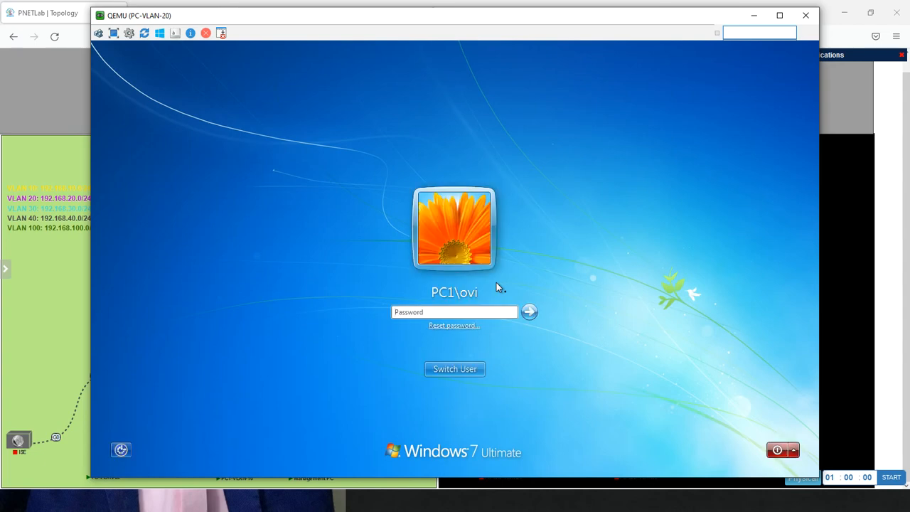
text(••••)
key(Return)
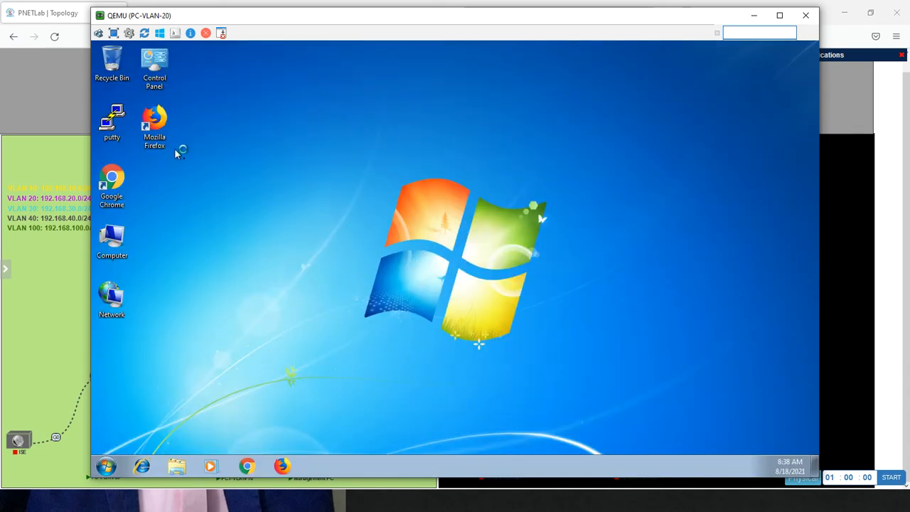
right_click(117, 239)
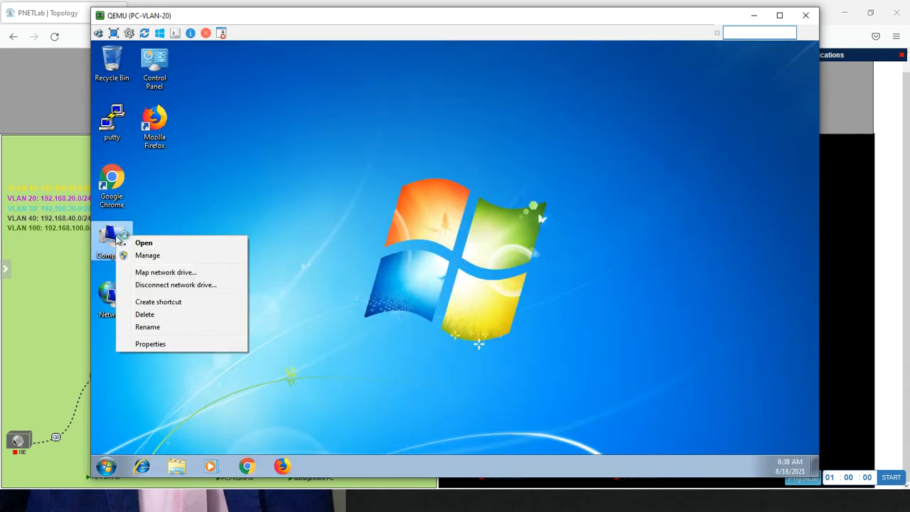
click(150, 344)
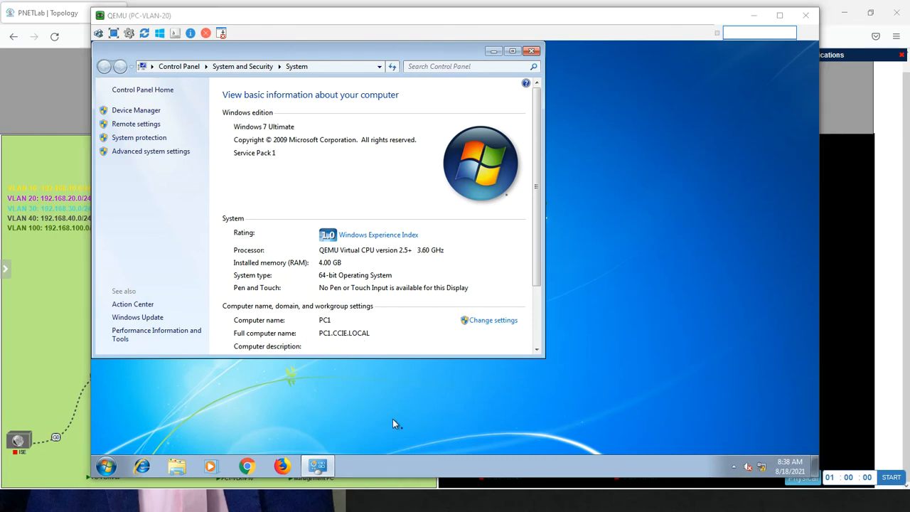
Return to Firepower Management Center on the Management PC and confirm the HQ-HA deployment
key(alt+Tab)
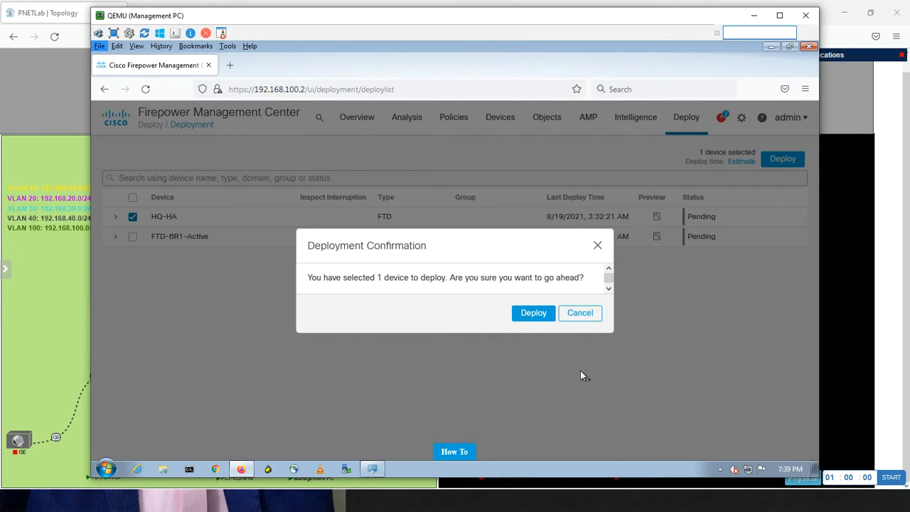
click(537, 313)
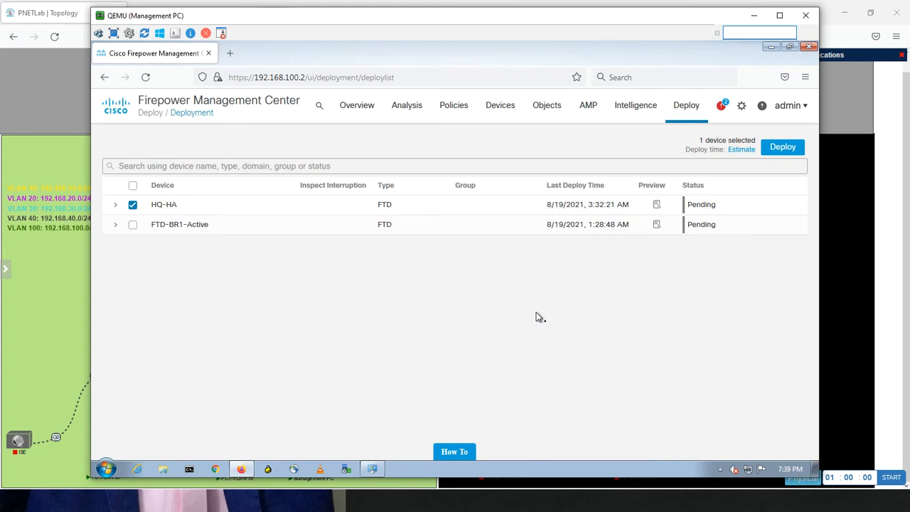
Reopen the network objects, filter them by "fqdn" to check the FQDN-VLAN20 entry, and clear the filter
click(547, 111)
click(553, 140)
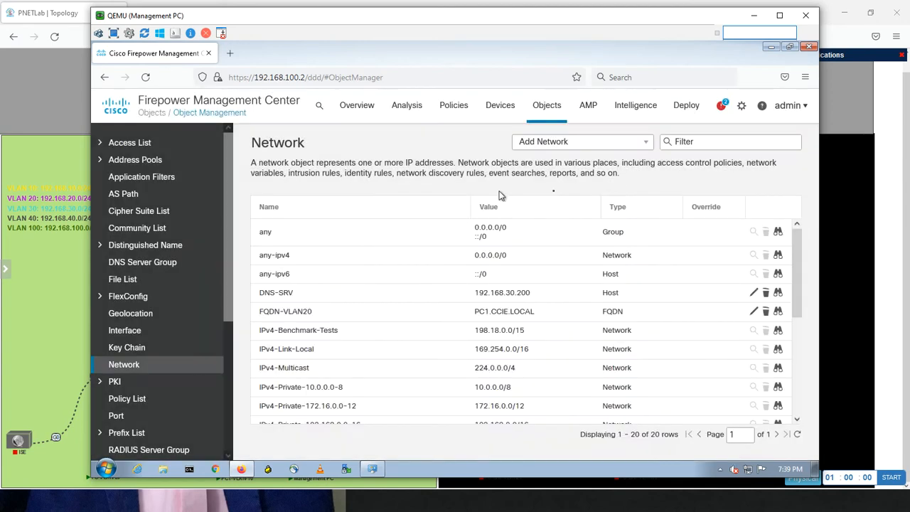
click(689, 142)
text(fqdn)
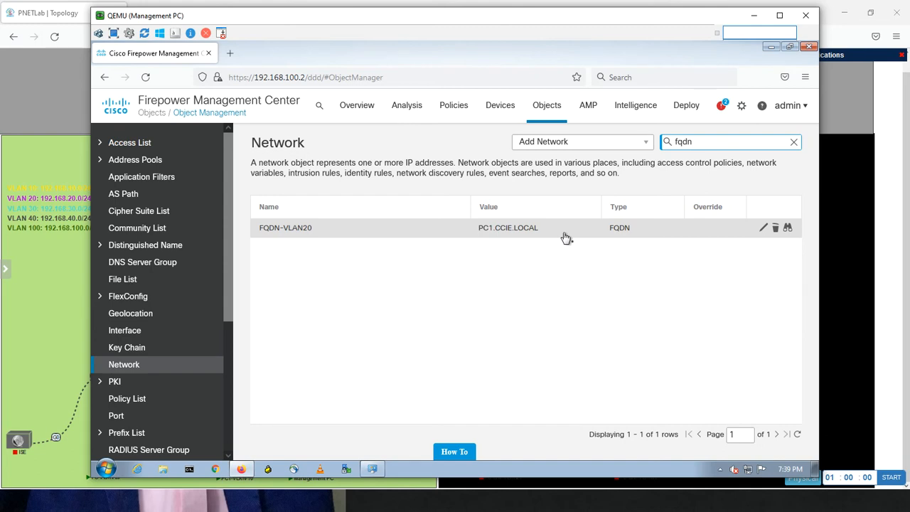
click(794, 142)
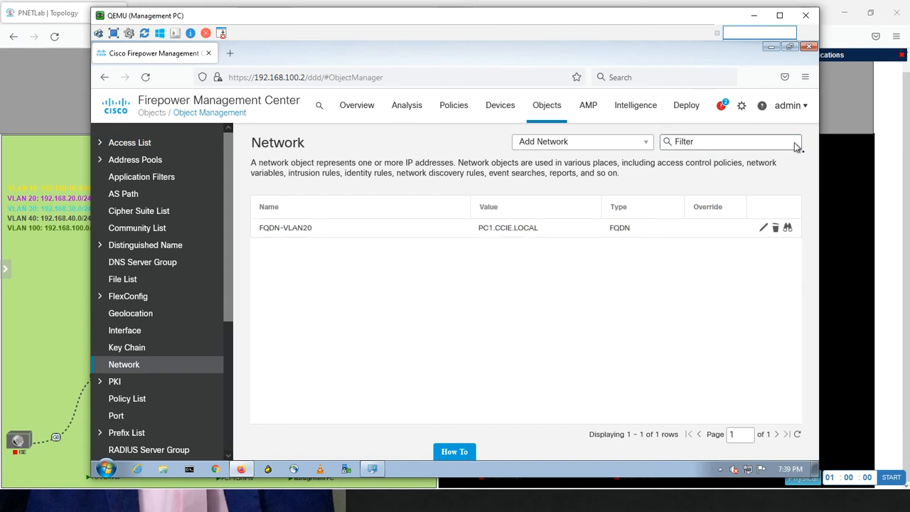
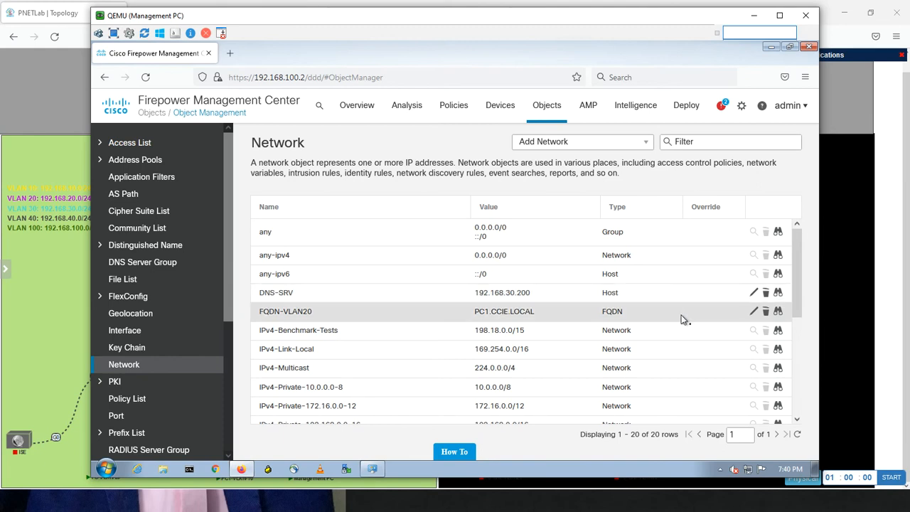
Inspect where the network objects any and any-ipv4 are used, expanding each usage entry, and close the usage report
click(777, 233)
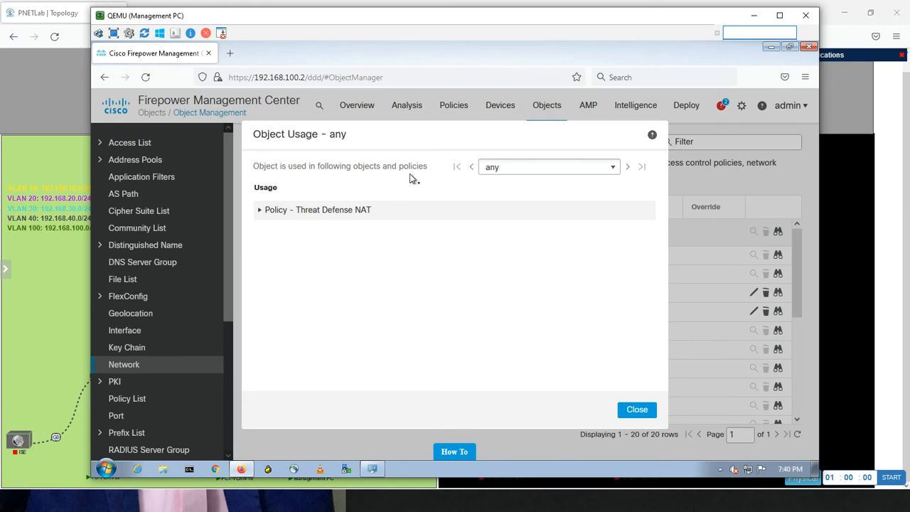
click(548, 171)
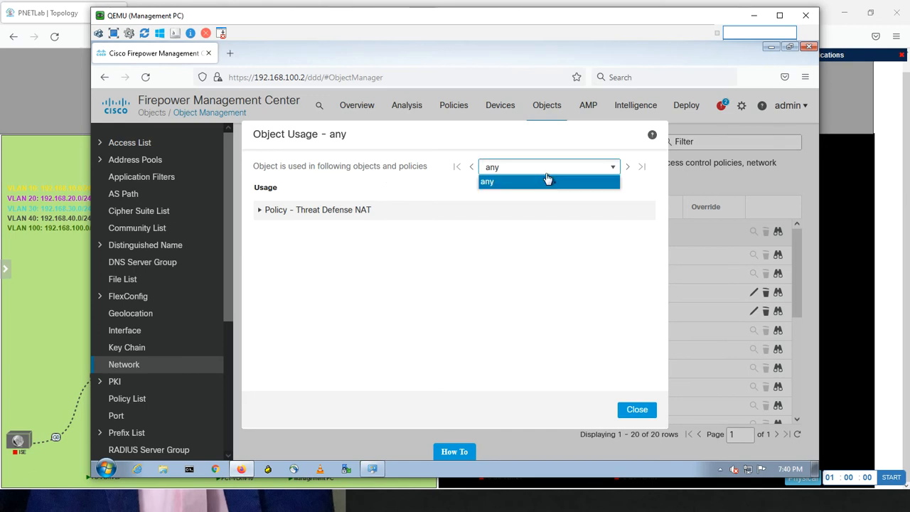
click(260, 212)
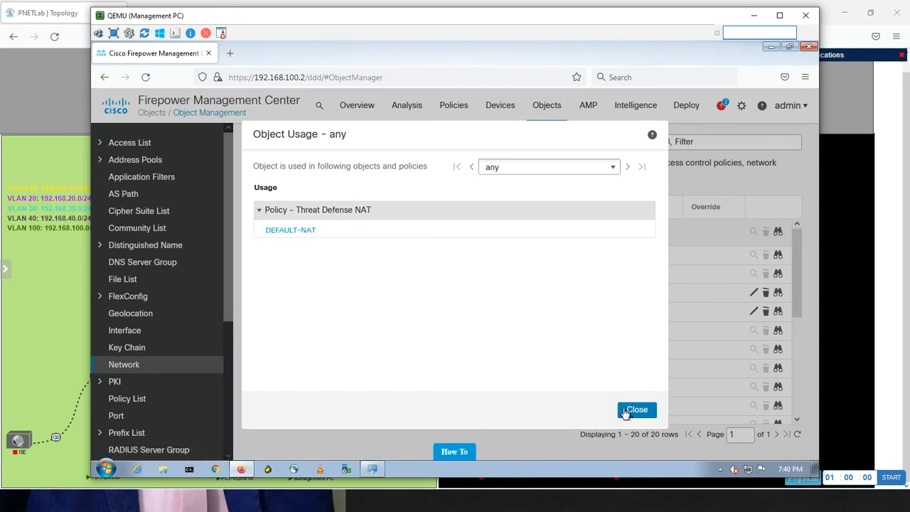
click(635, 410)
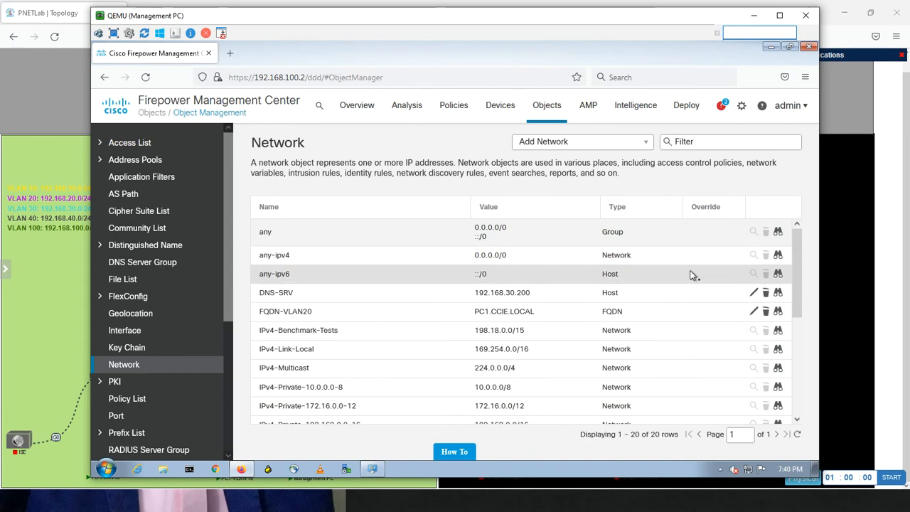
click(776, 258)
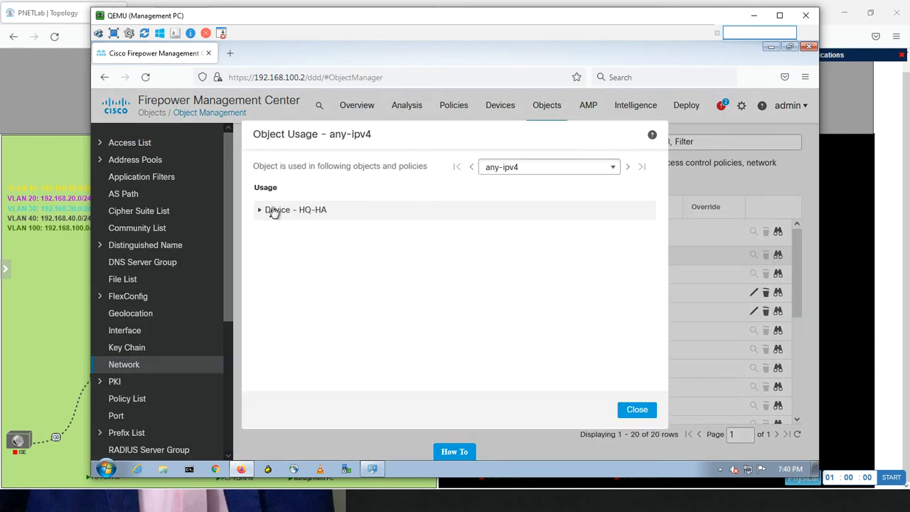
click(259, 212)
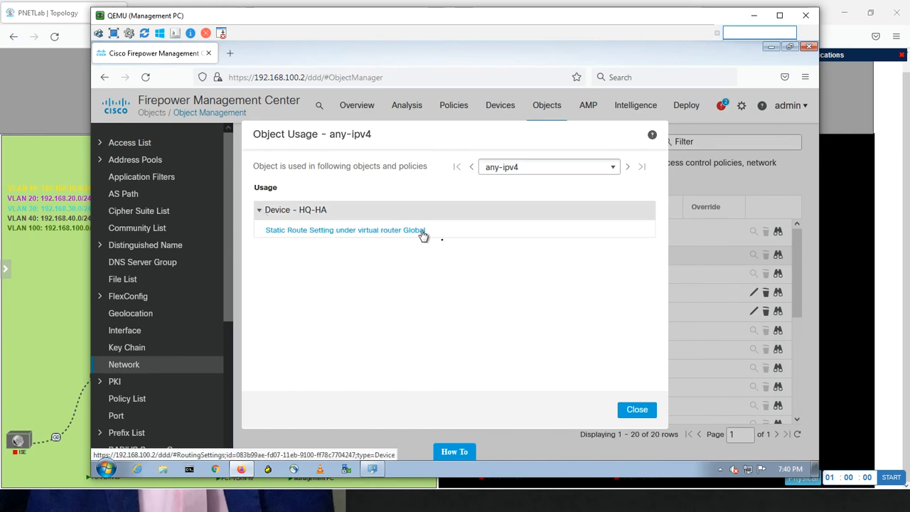
click(634, 411)
Open the deployment notifications in Firepower Management Center to check the HQ-HA deployment status
key(alt+Tab)
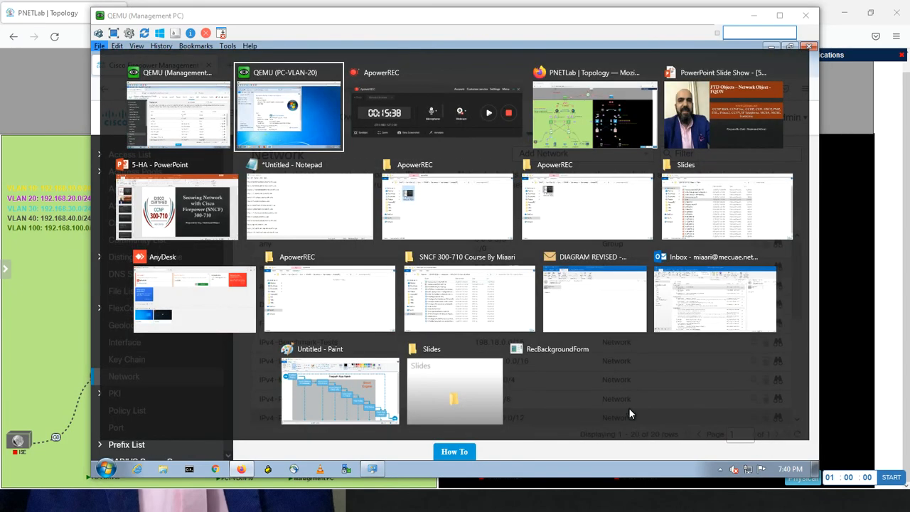
click(219, 119)
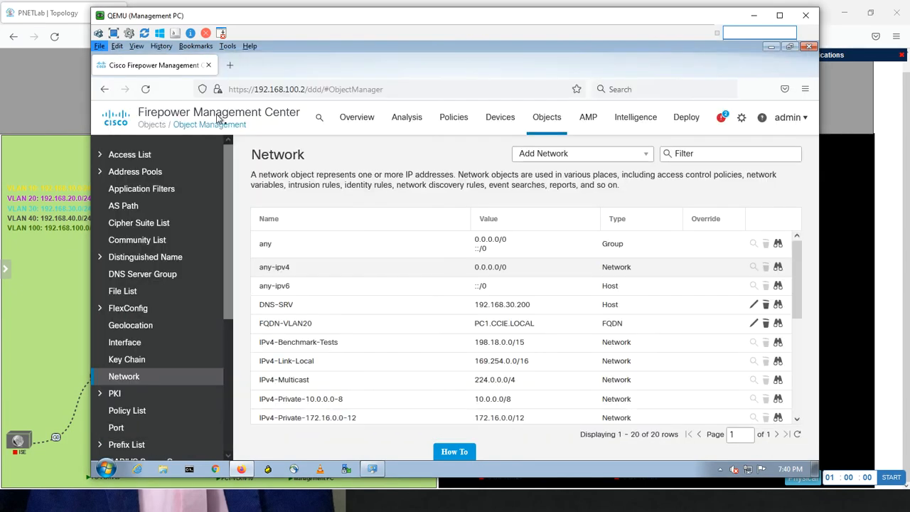
click(722, 118)
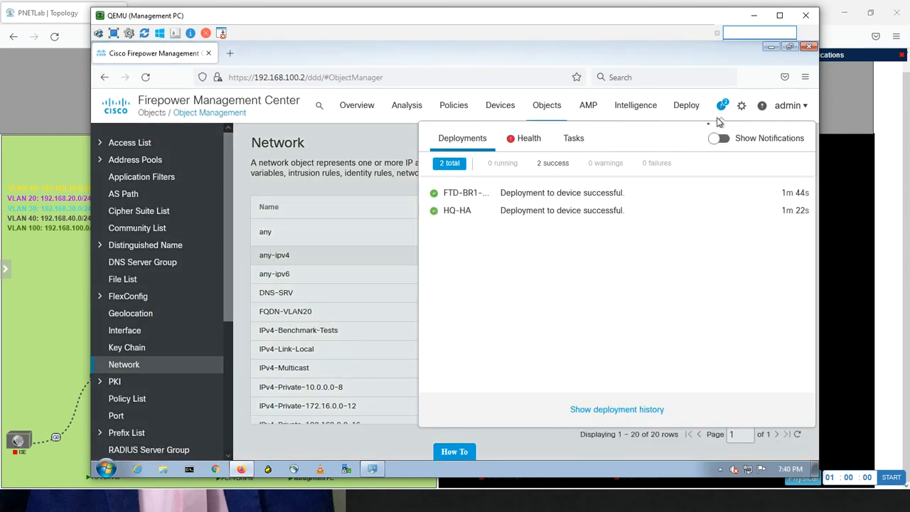
mouse_move(679, 121)
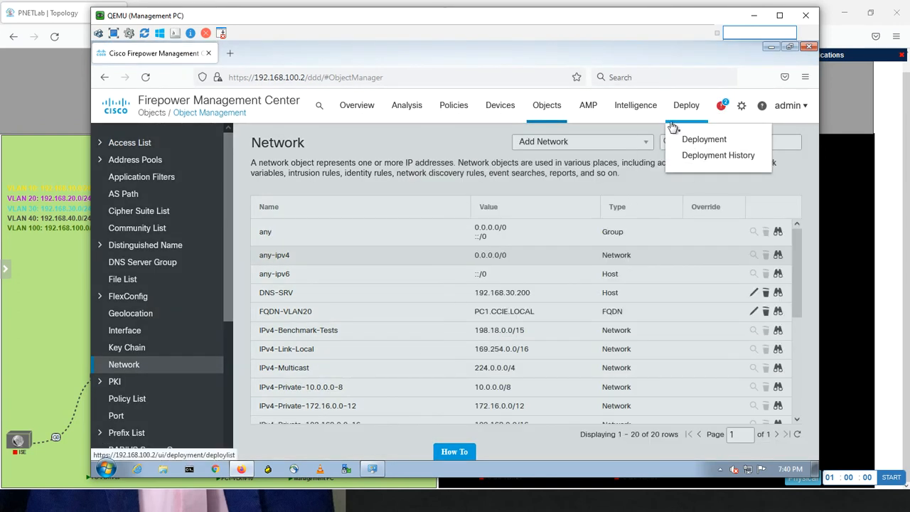
click(722, 106)
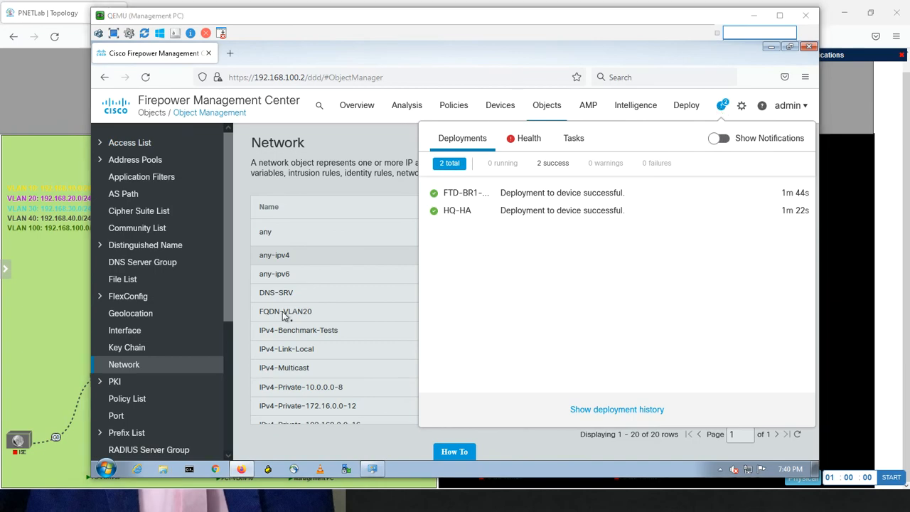
Switch to PC-VLAN-20, open a command prompt, and run ipconfig to check its IP configuration
key(alt+Tab)
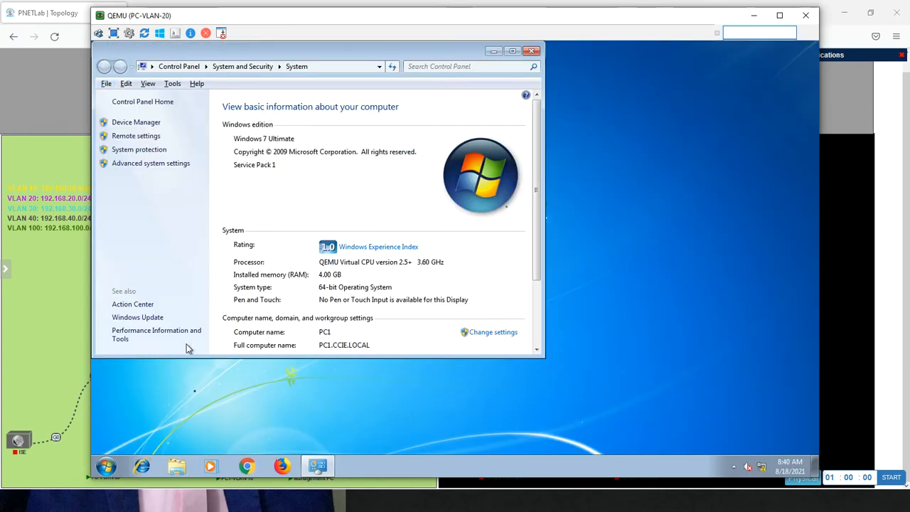
click(106, 466)
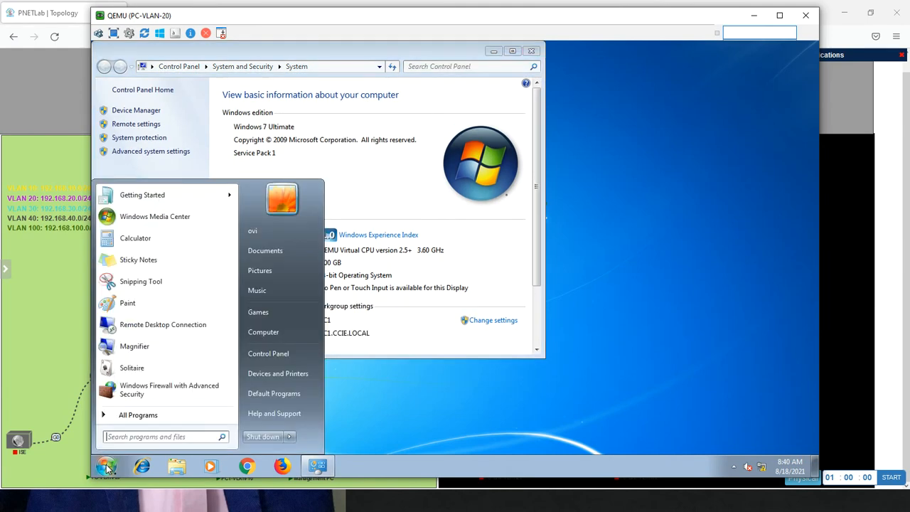
key(alt+Tab)
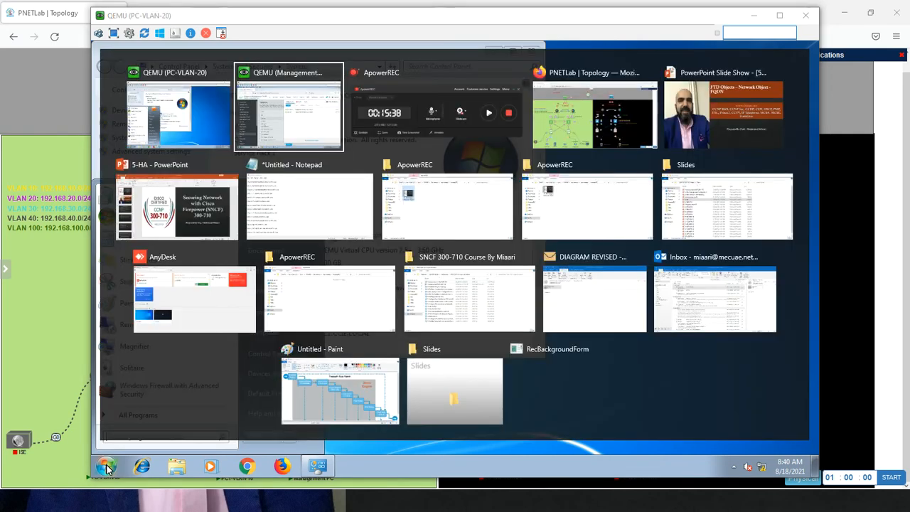
click(224, 128)
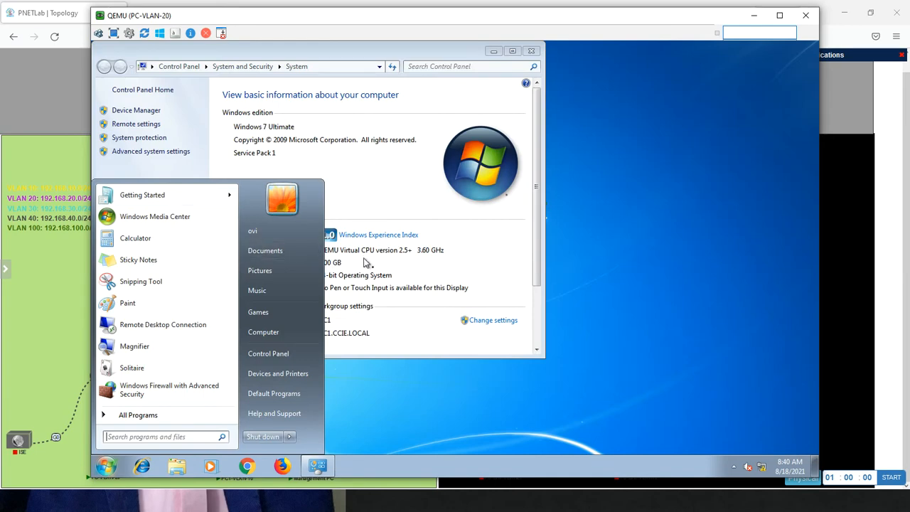
text(cmd)
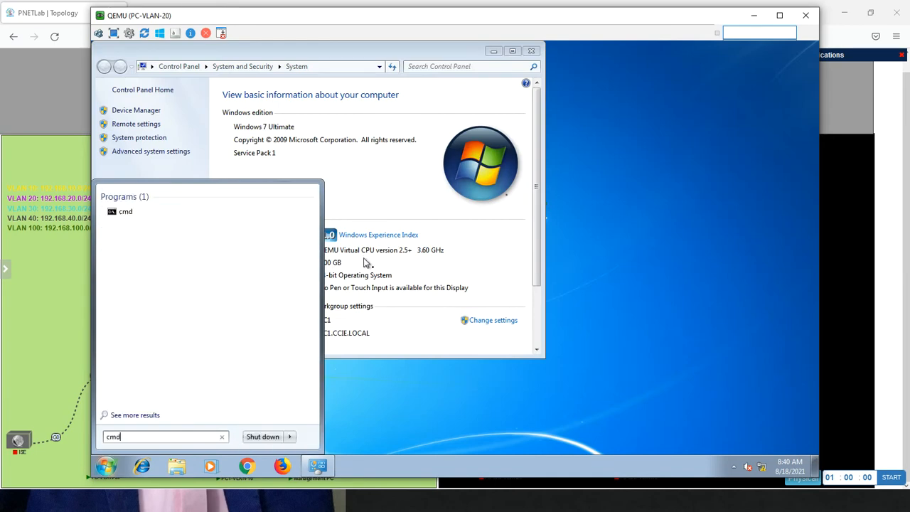
key(Return)
text(ipconfig)
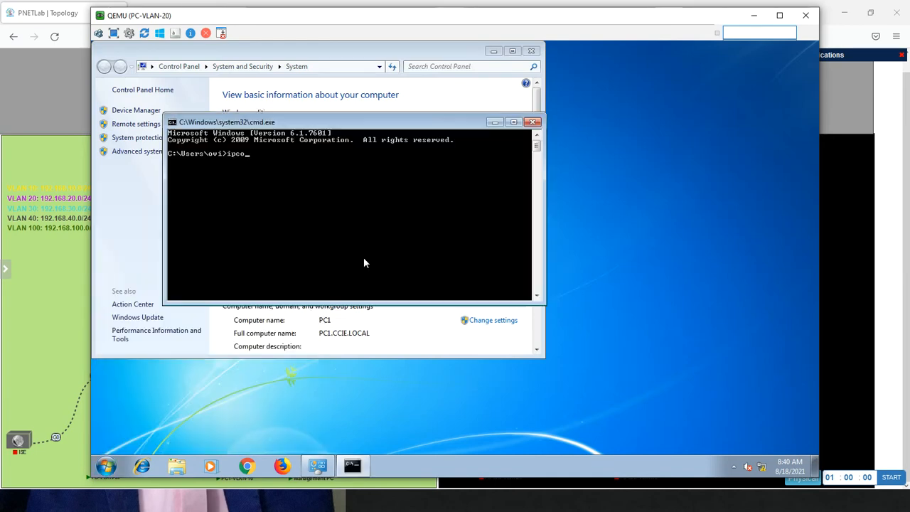
key(Return)
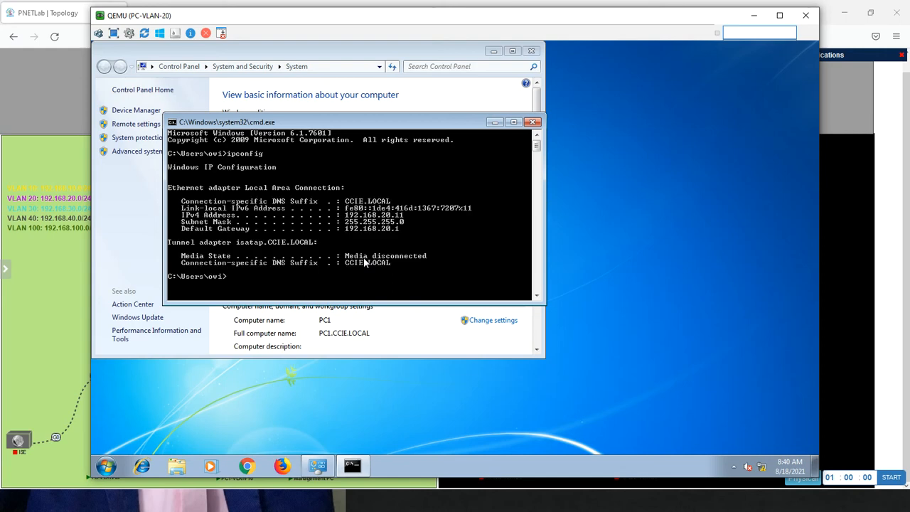
Test internet access from the PC-VLAN-20 command prompt by running ping 8.8.8.8
key(Return)
key(Return)
key(Return)
key(Return)
key(Return)
text(pin)
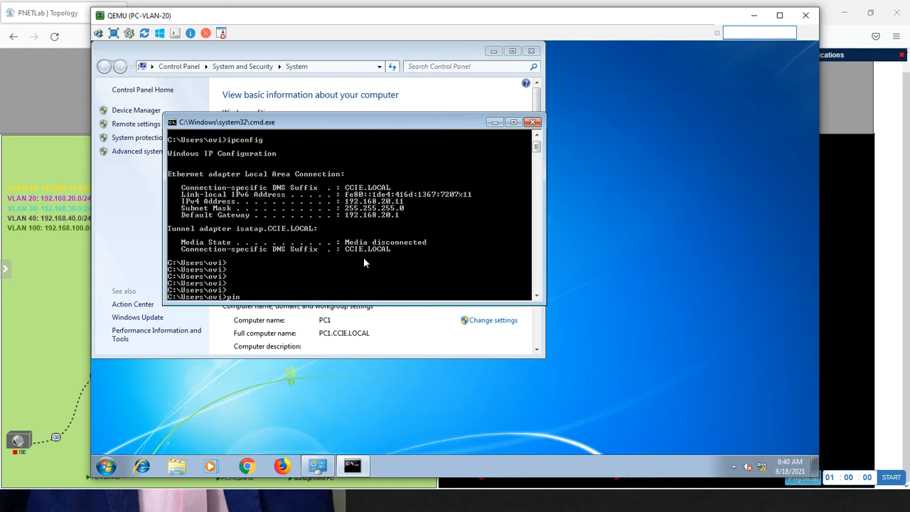
text(g 8.8.8.8)
key(Return)
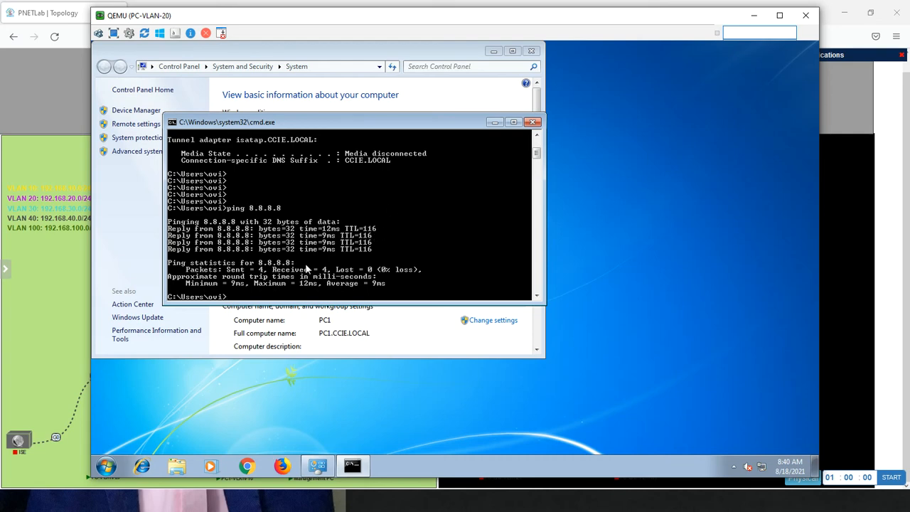
Minimize the open consoles, open the WinSRV console from the PNETLab topology with ultravnc_wrapper, and log on with the administrator password
click(752, 15)
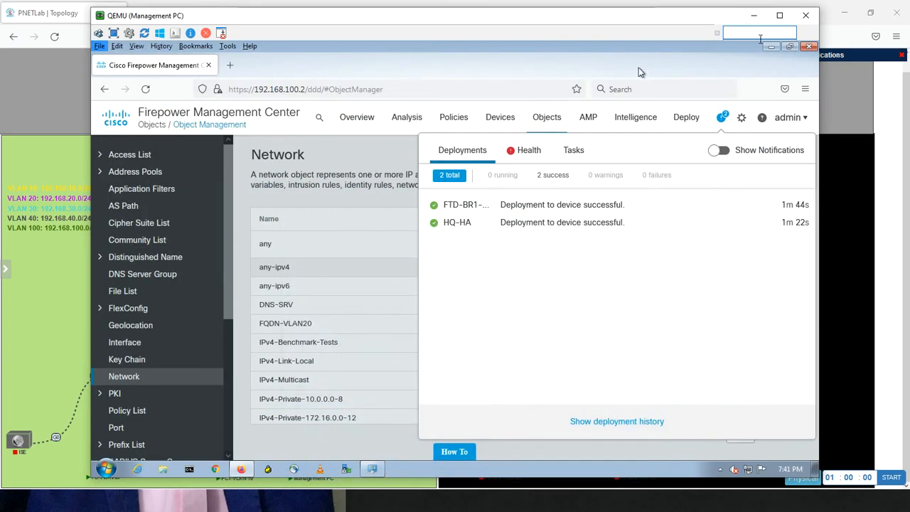
click(752, 17)
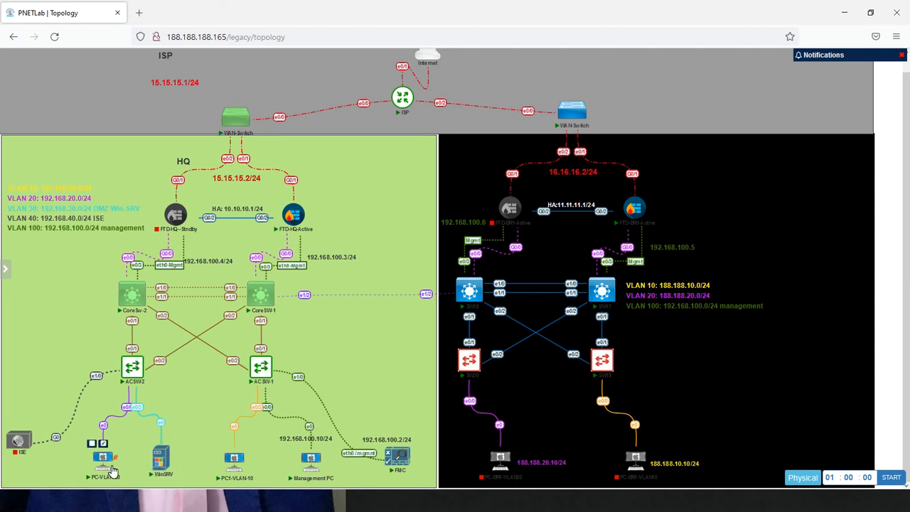
click(164, 465)
click(462, 122)
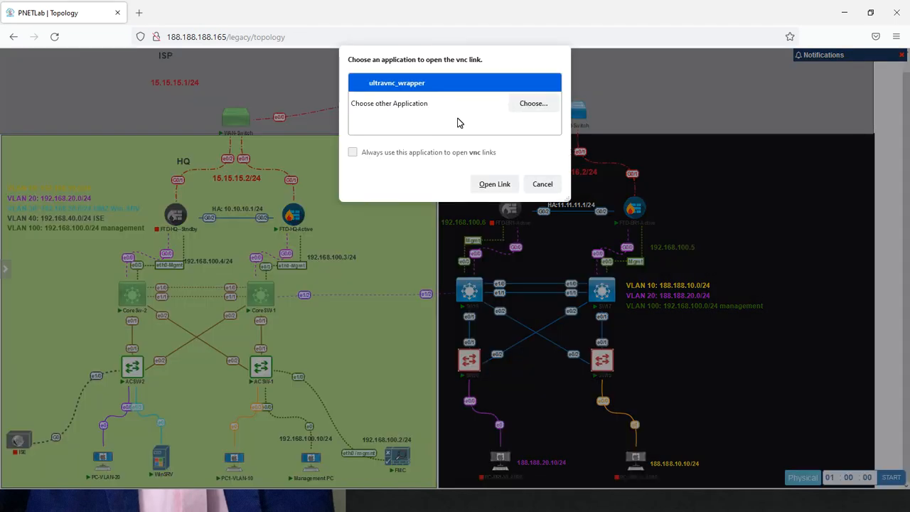
click(490, 184)
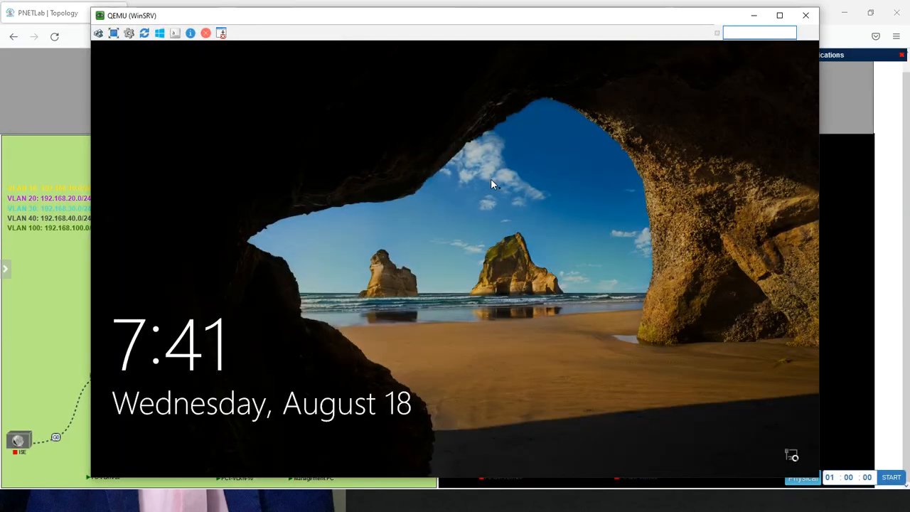
click(492, 184)
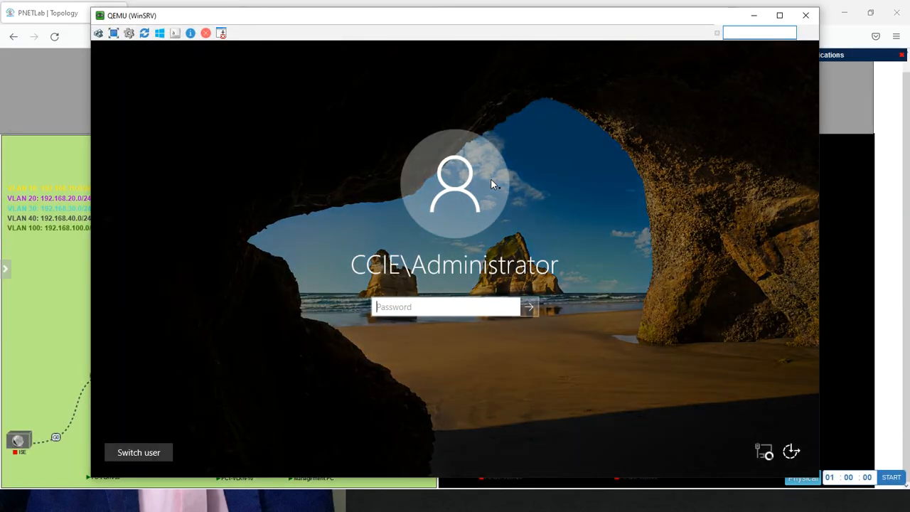
text(Cisco123)
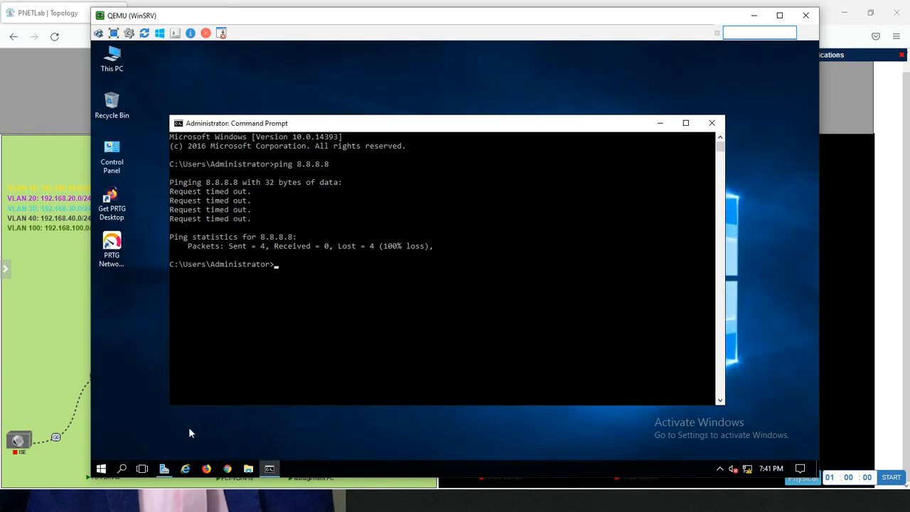
Open Active Directory Users and Computers from Server Manager and display the Computers container of the CCIE.LOCAL domain
click(163, 469)
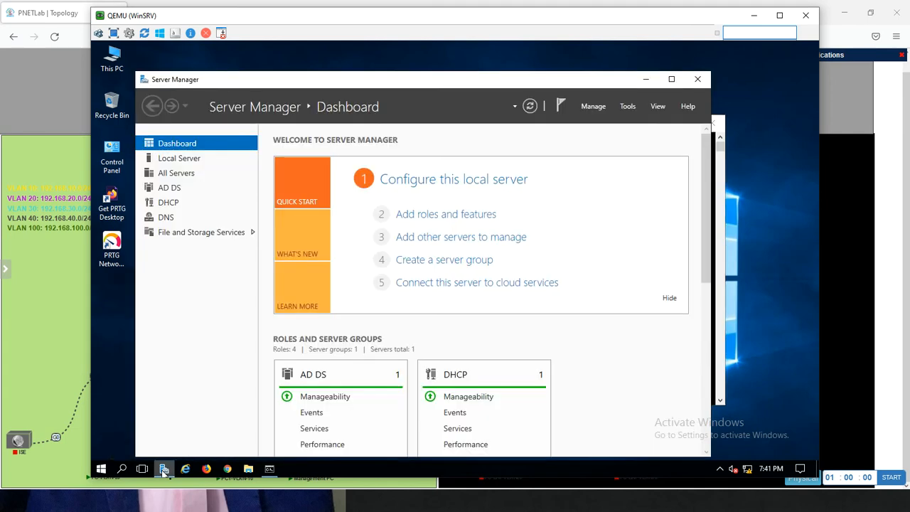
click(628, 106)
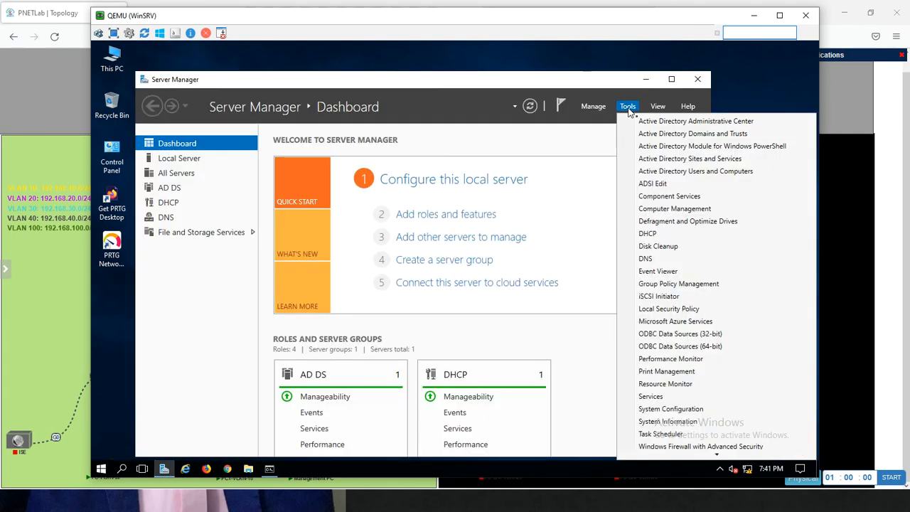
click(662, 171)
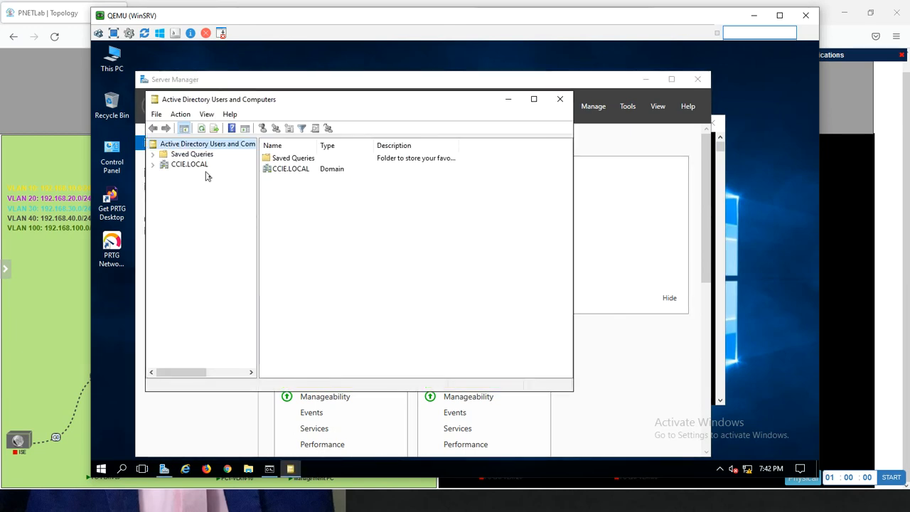
click(153, 165)
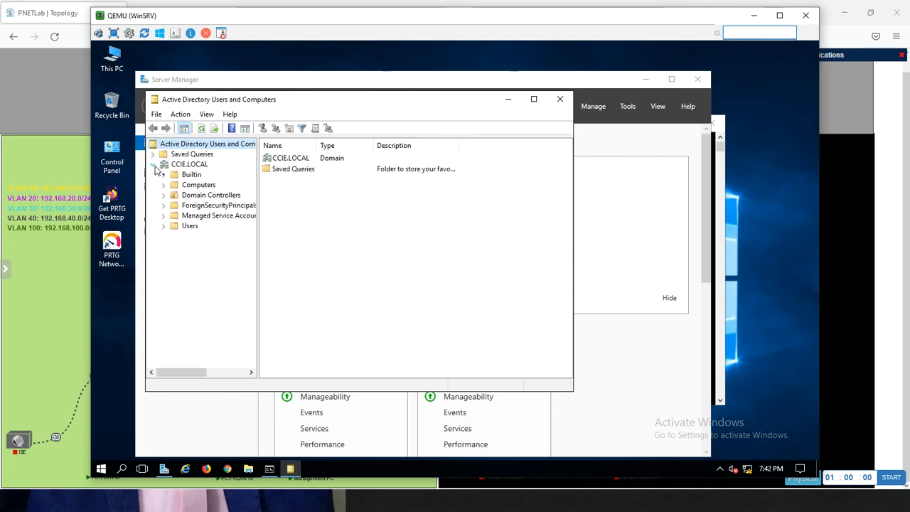
click(187, 185)
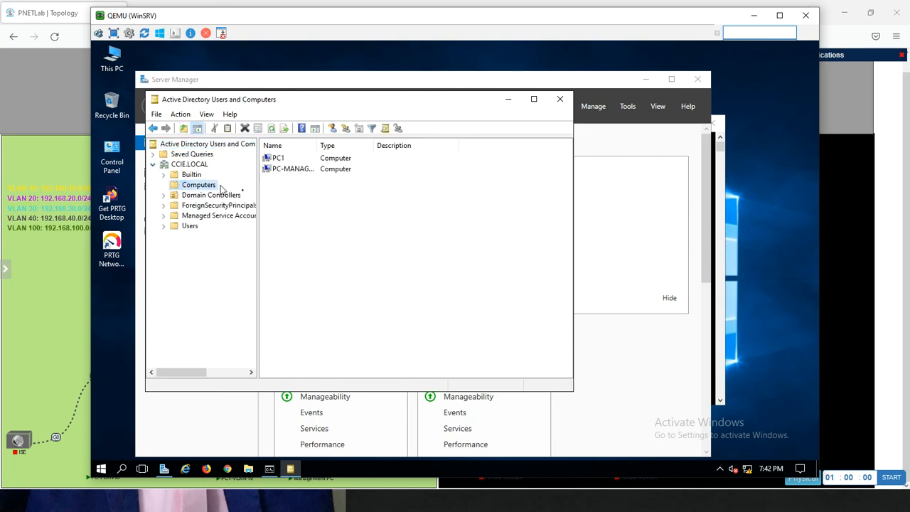
Open the PC1 computer's properties, highlight its DNS name for checking, and minimize the WinSRV console
click(279, 159)
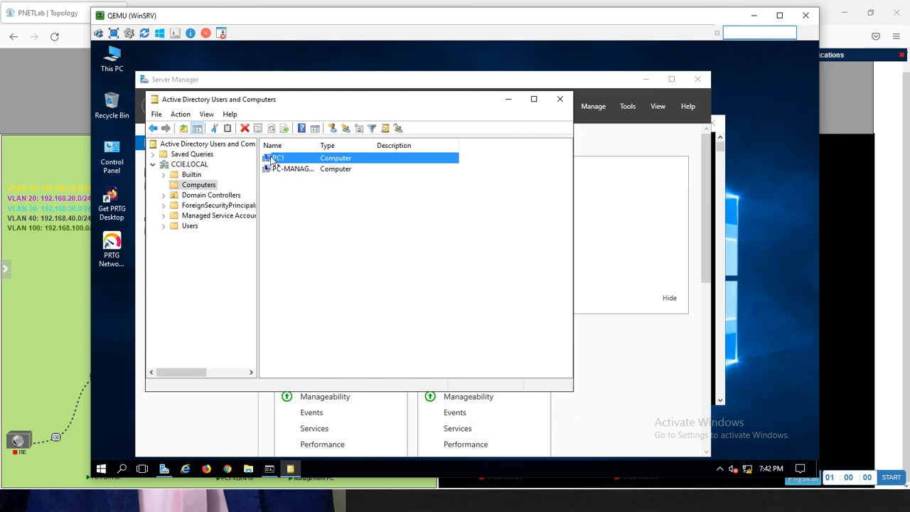
double_click(279, 159)
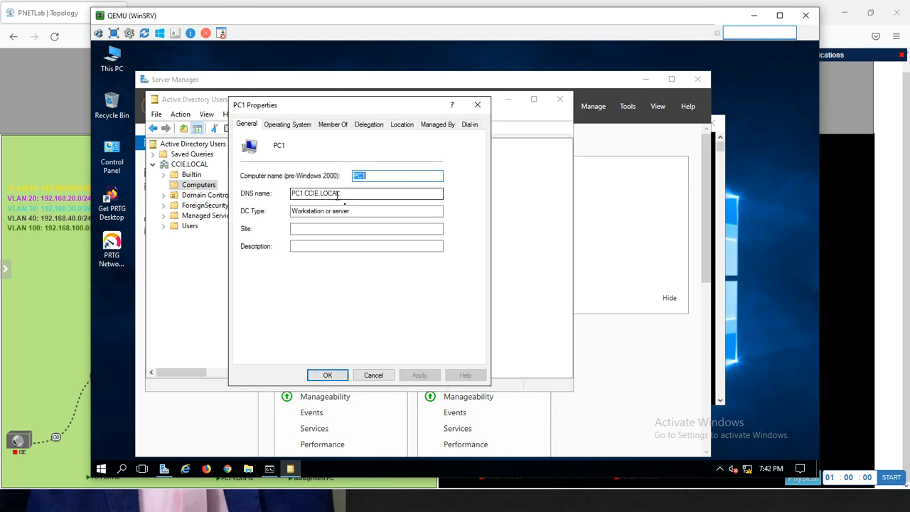
drag(343, 194, 289, 196)
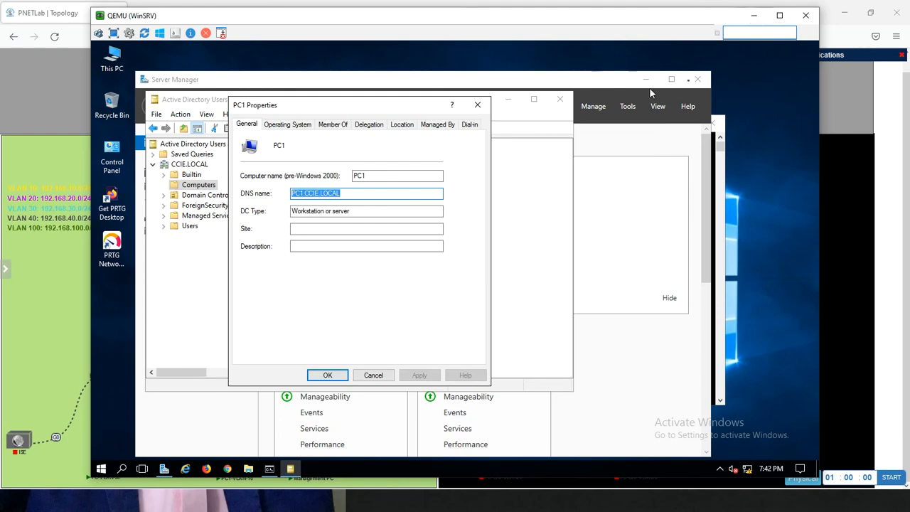
click(755, 15)
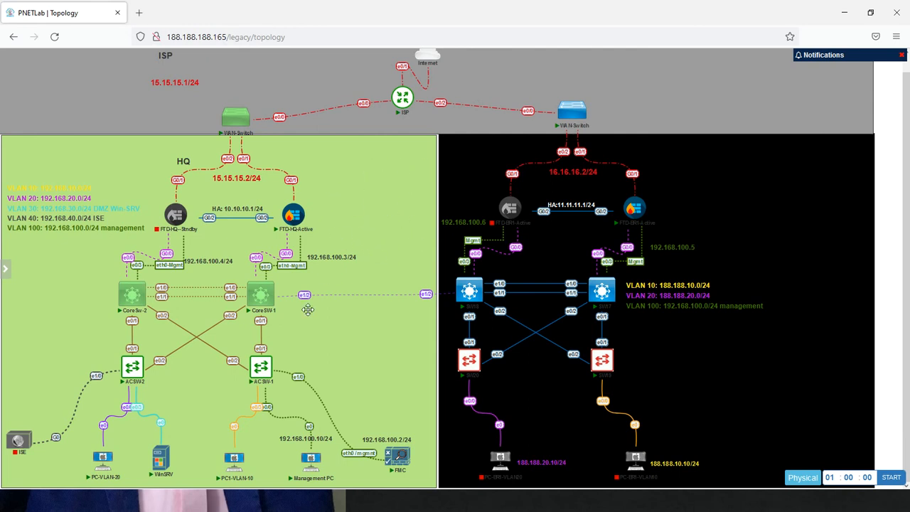
Switch to the Management PC console and dismiss the deployment notifications covering the Network objects list in Firepower Management Center
mouse_move(248, 464)
key(alt+Tab)
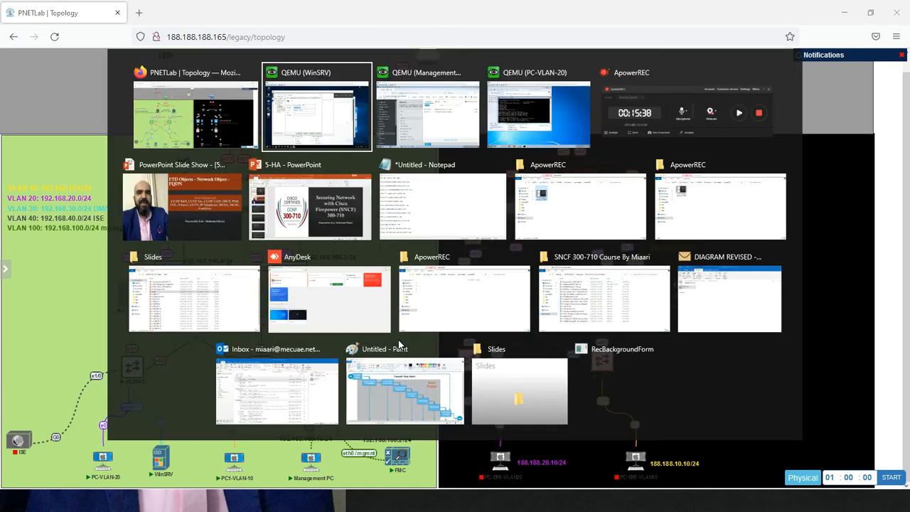
key(alt+Tab)
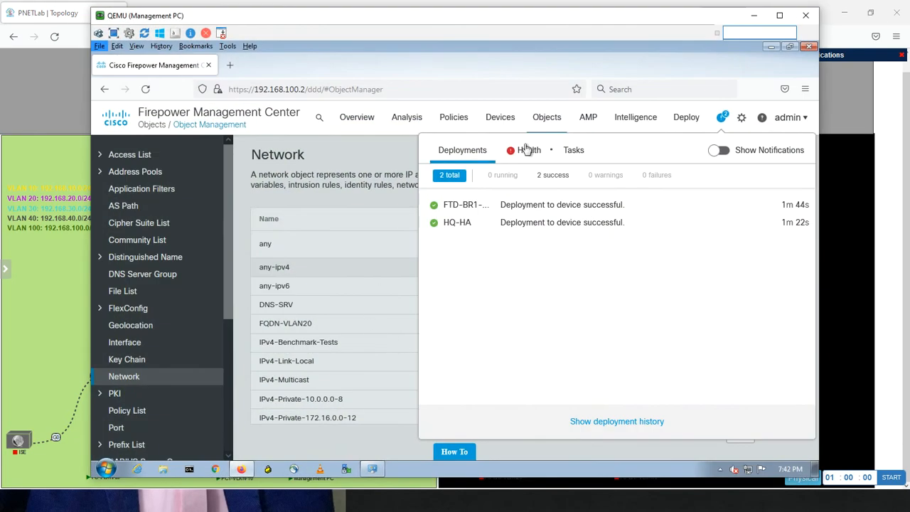
click(548, 122)
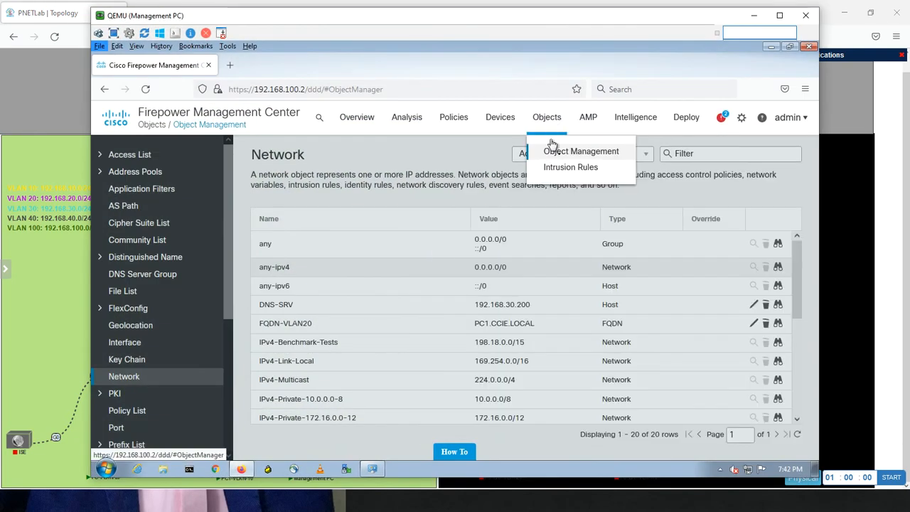
click(505, 197)
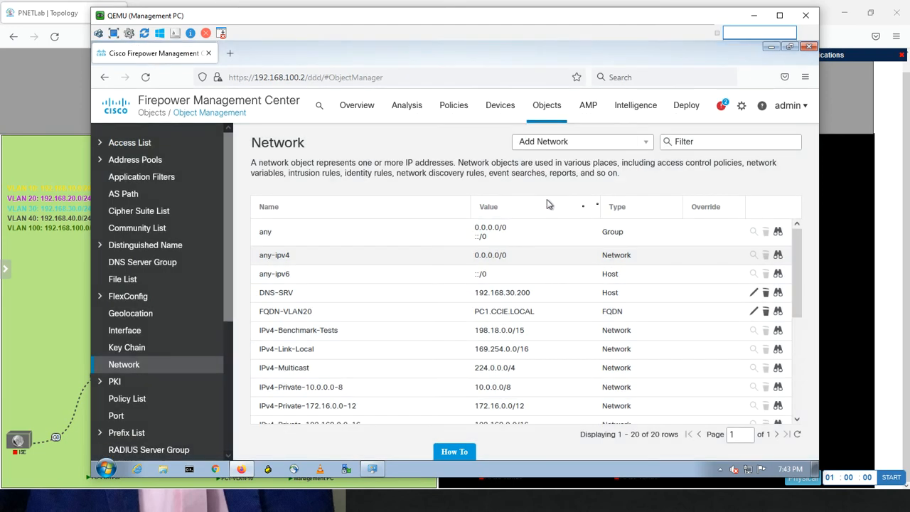
Open the form for a new network group, examine its available network objects, and cancel without saving
click(648, 145)
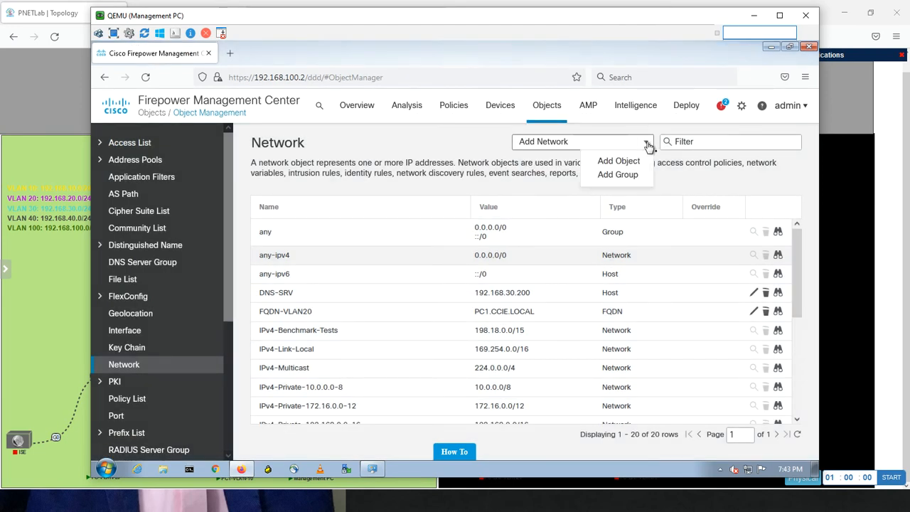
click(623, 176)
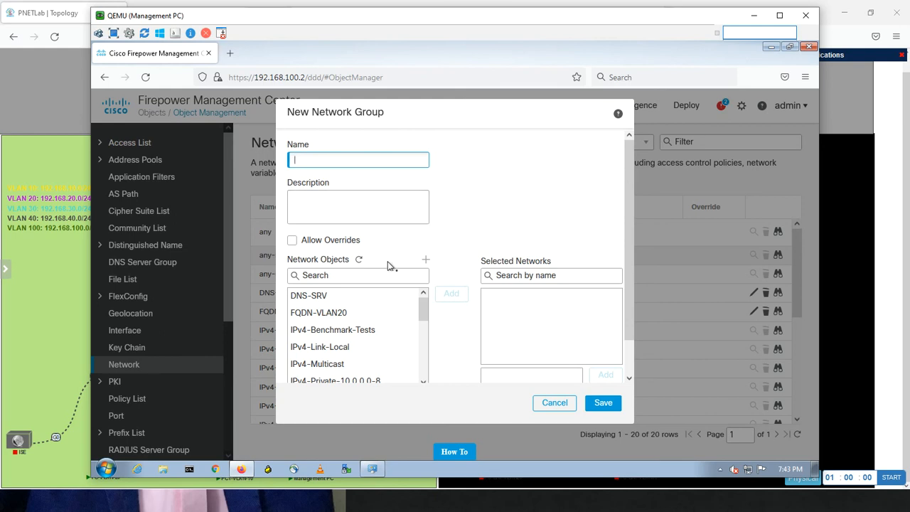
mouse_move(421, 308)
mouse_down()
mouse_move(420, 340)
mouse_move(422, 296)
mouse_up()
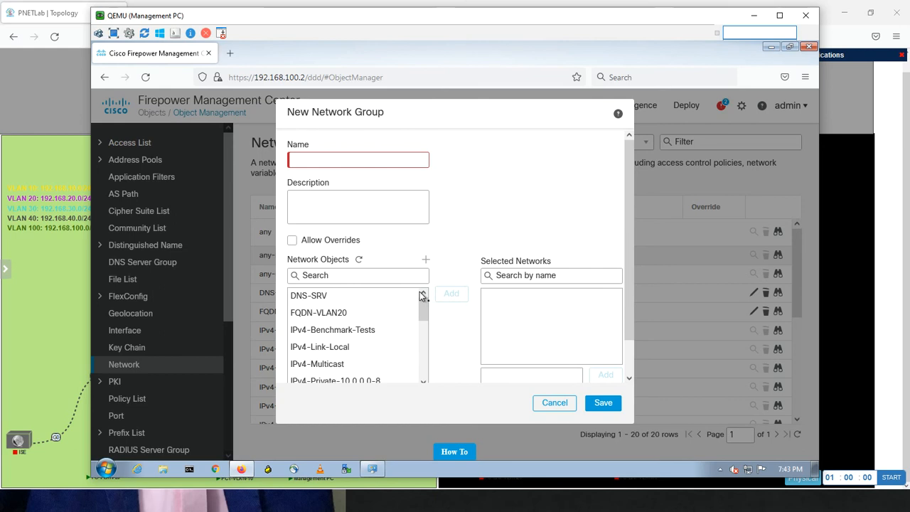
click(555, 403)
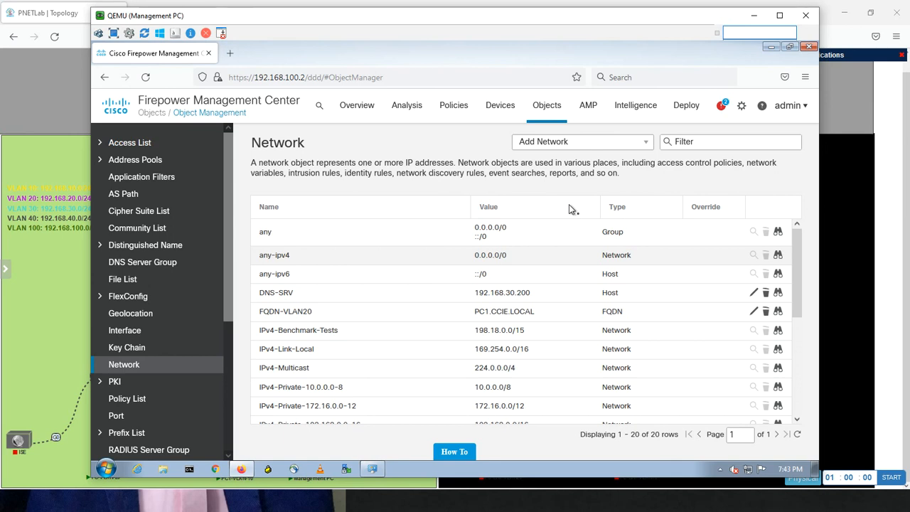
key(alt+Tab)
key(alt+Tab)
key(alt+Tab)
key(alt+Tab)
key(alt+Tab)
key(alt+Tab)
key(alt+Tab)
key(alt+Tab)
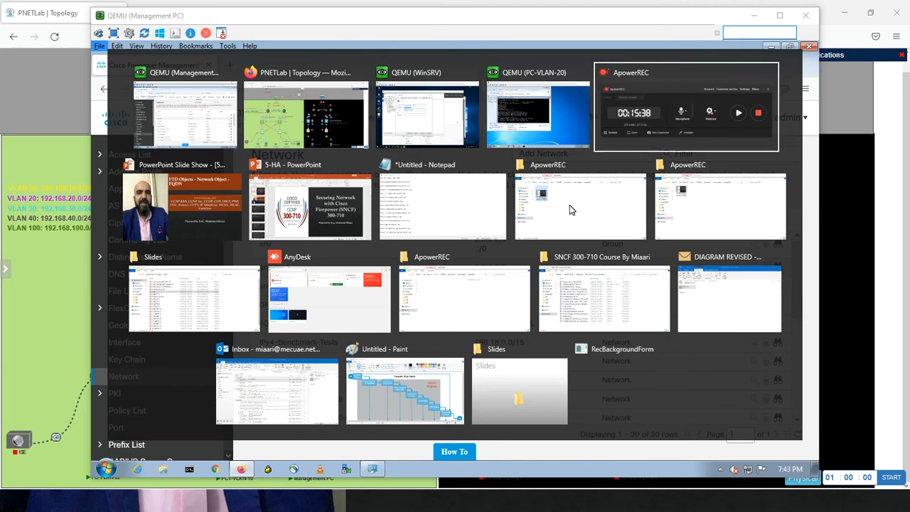
key(alt+Tab)
key(alt+Tab)
key(alt+Tab)
key(alt+Tab)
key(alt+Tab)
key(alt+Tab)
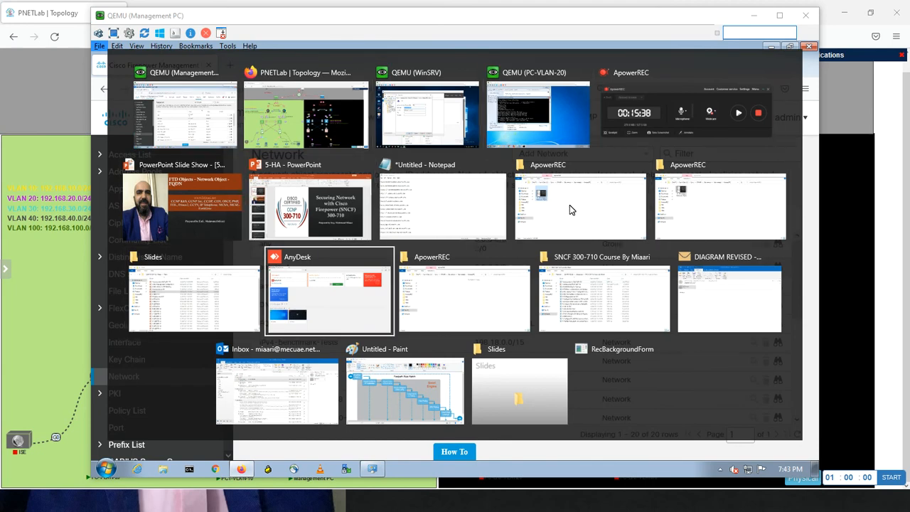
key(alt+Tab)
key(alt+Tab)
key(alt+Tab)
key(alt+Tab)
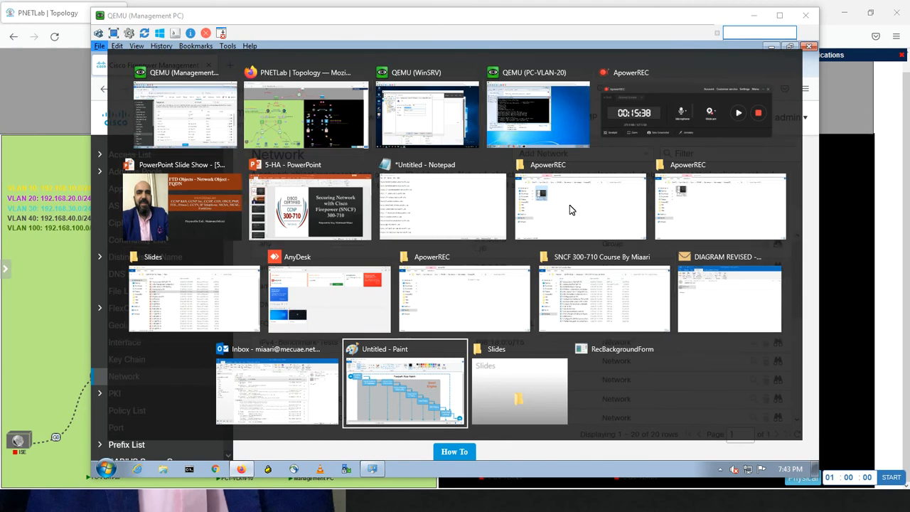
key(alt+Tab)
key(alt+Tab)
key(alt+Tab)
key(alt+Tab)
key(alt+Tab)
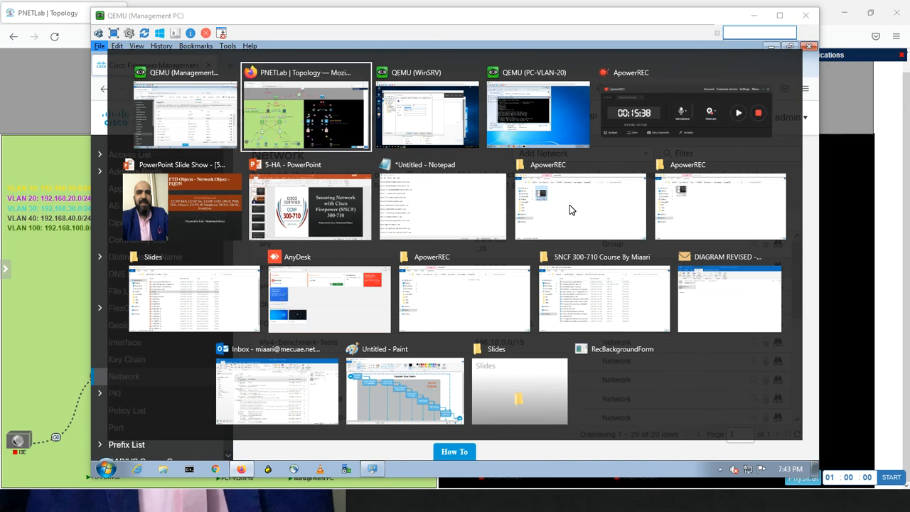
key(alt+Tab)
key(alt+Tab)
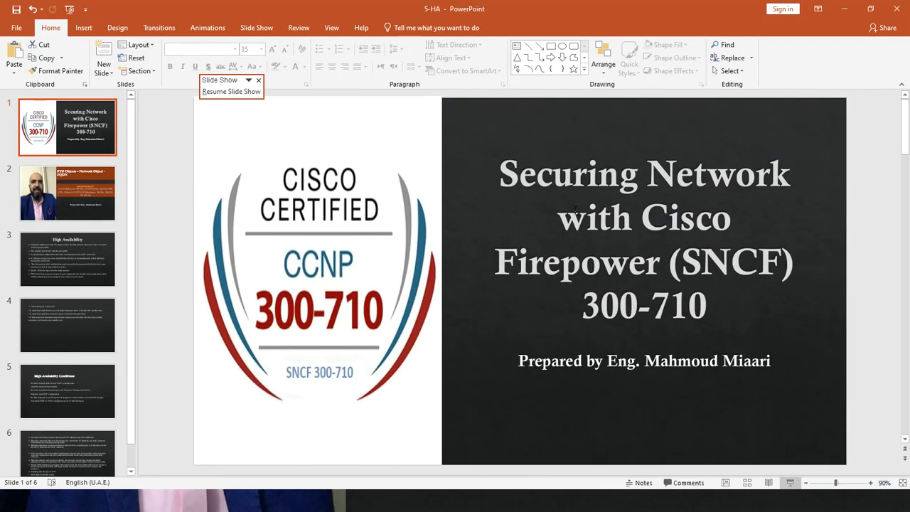
key(super)
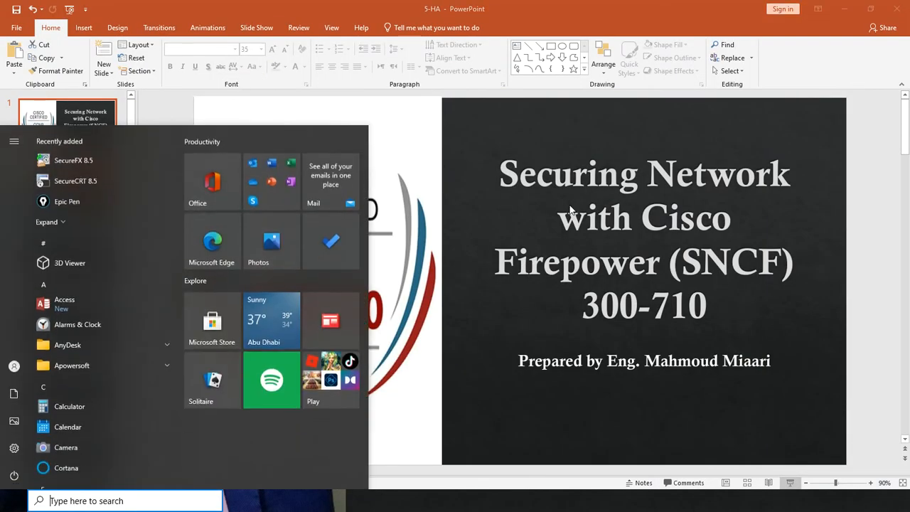
text(this)
key(Return)
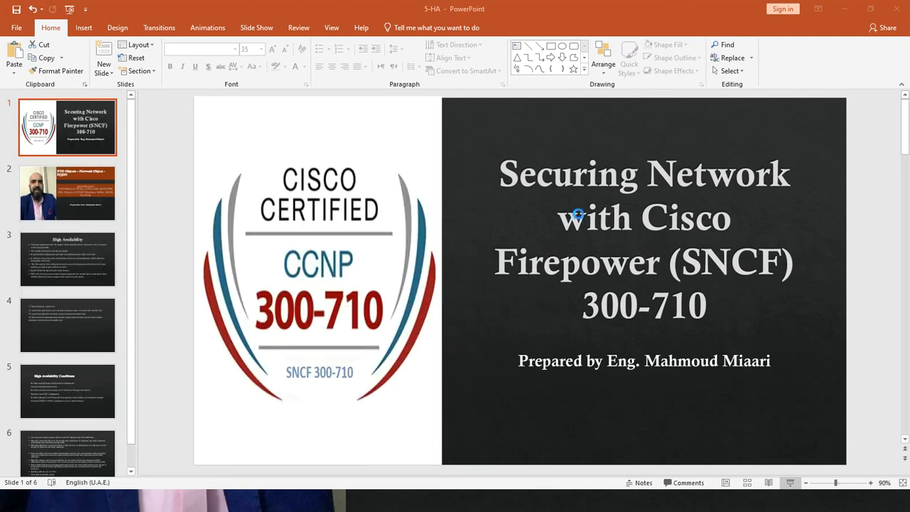
double_click(447, 354)
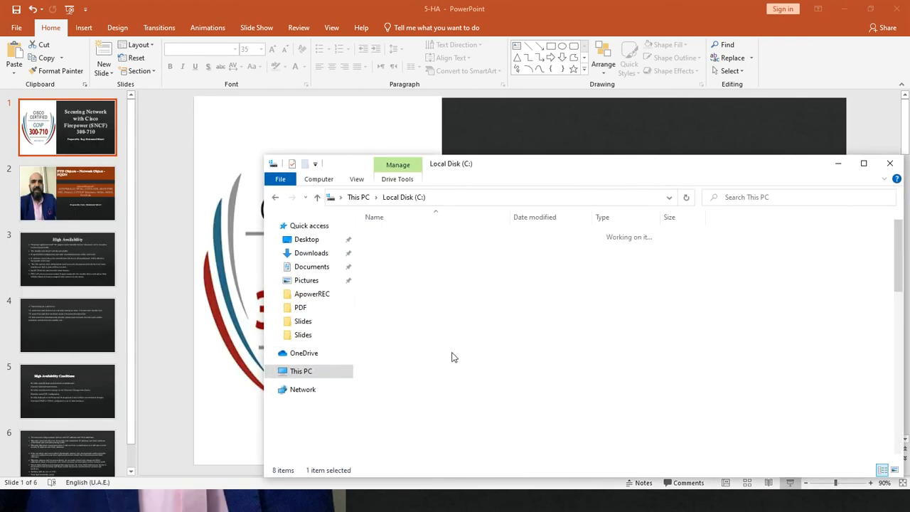
key(u)
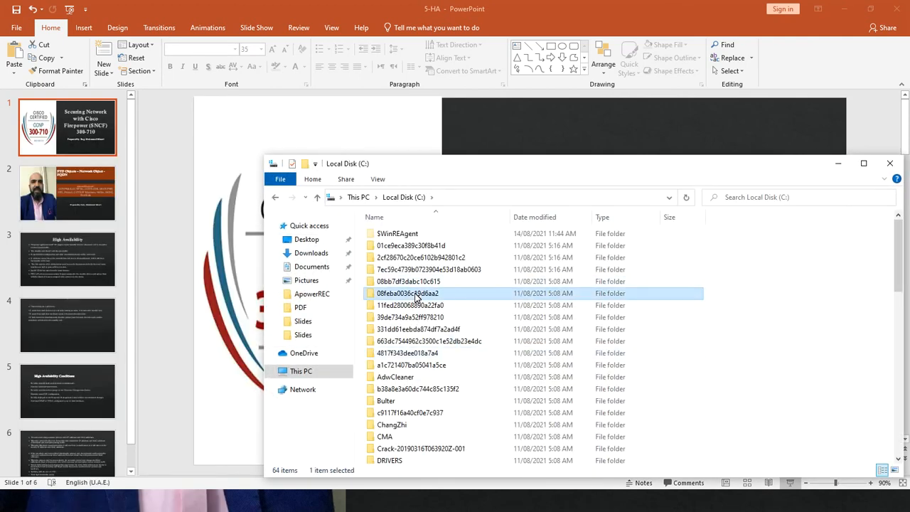
key(Return)
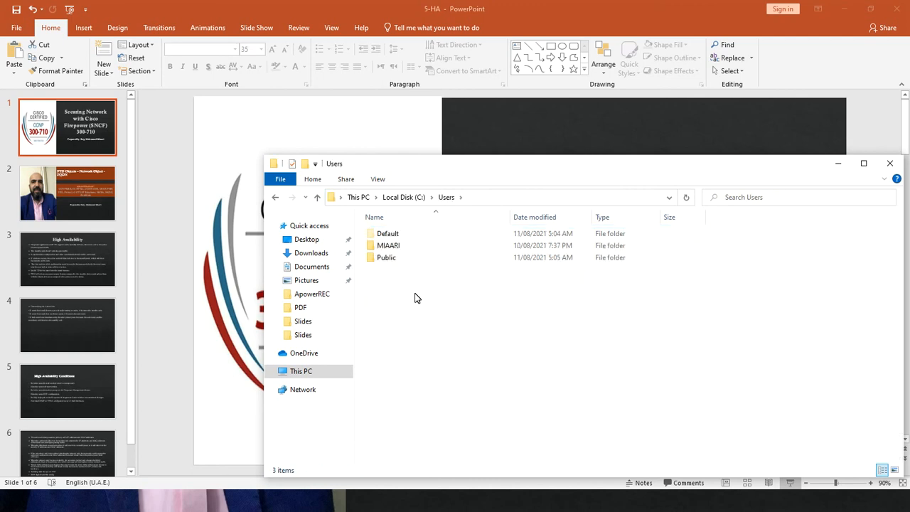
click(396, 248)
double_click(388, 246)
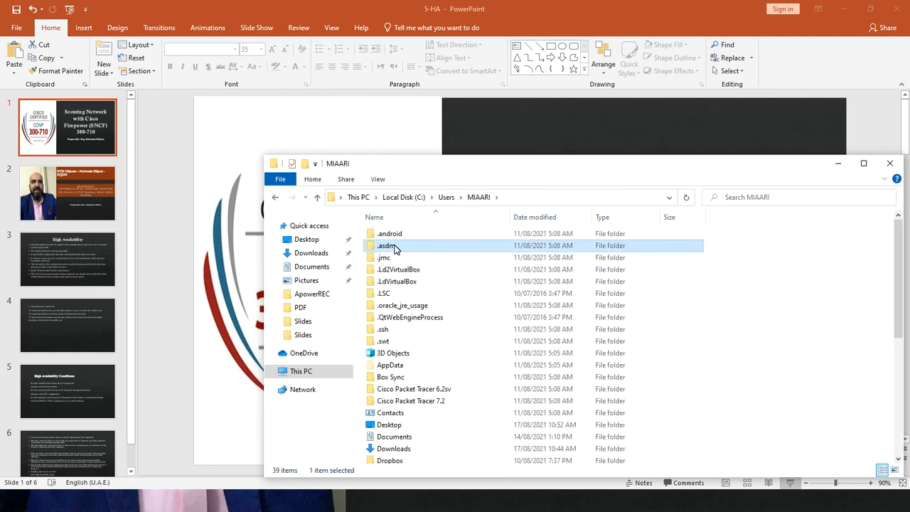
key(alt+Left)
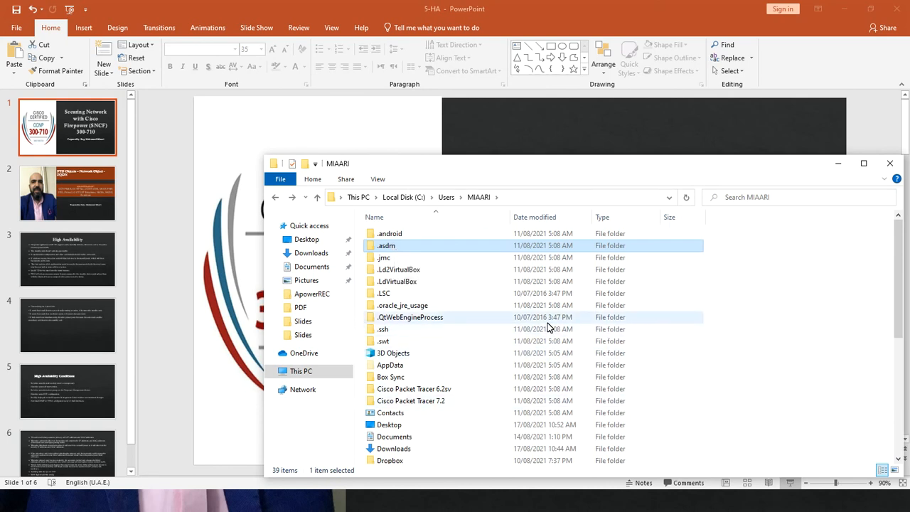
key(alt+F4)
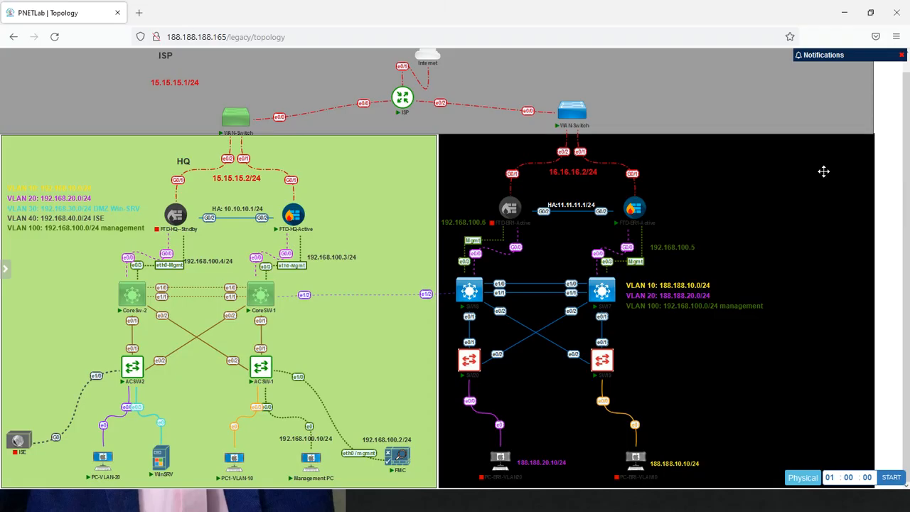
Open a new Firefox window on the host and search Google for "FQDN Microsoft update"
key(super)
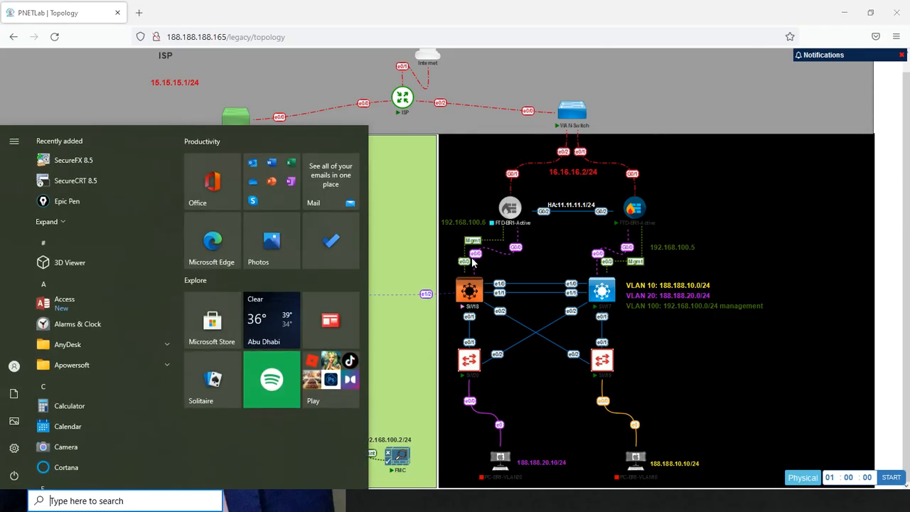
text(fire)
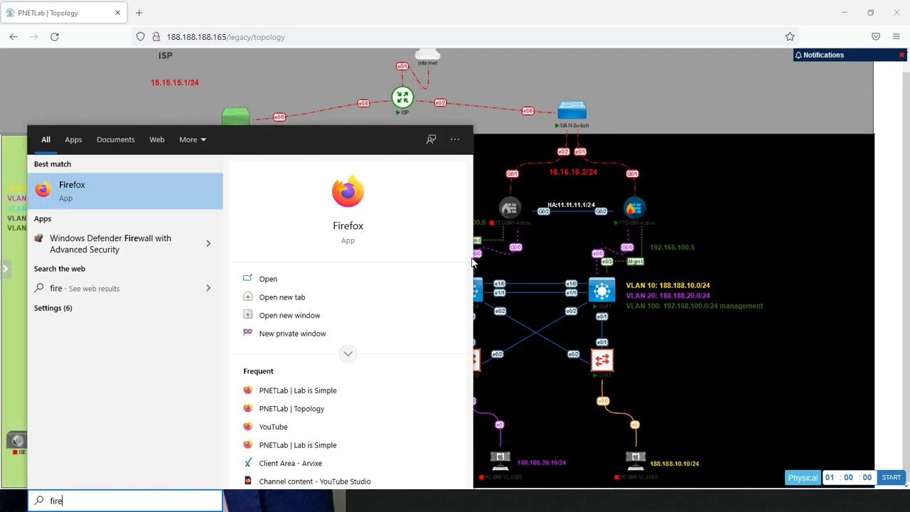
key(Return)
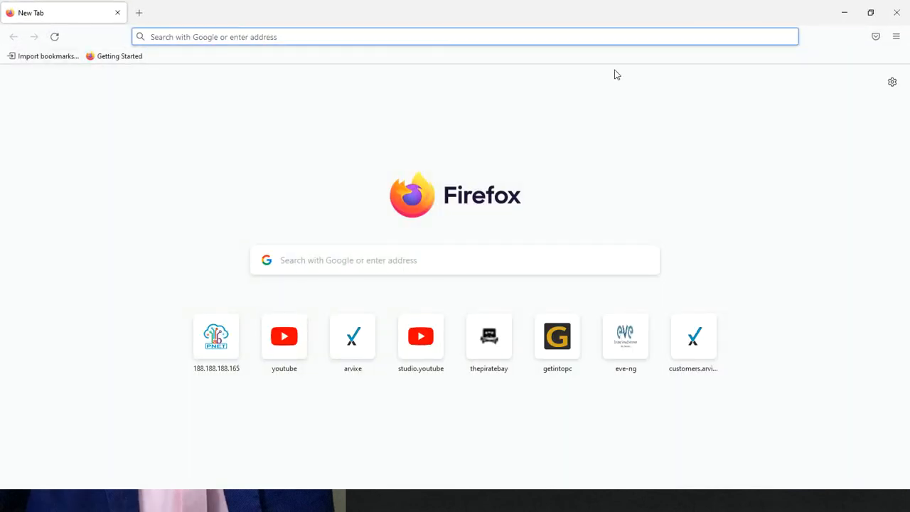
click(323, 264)
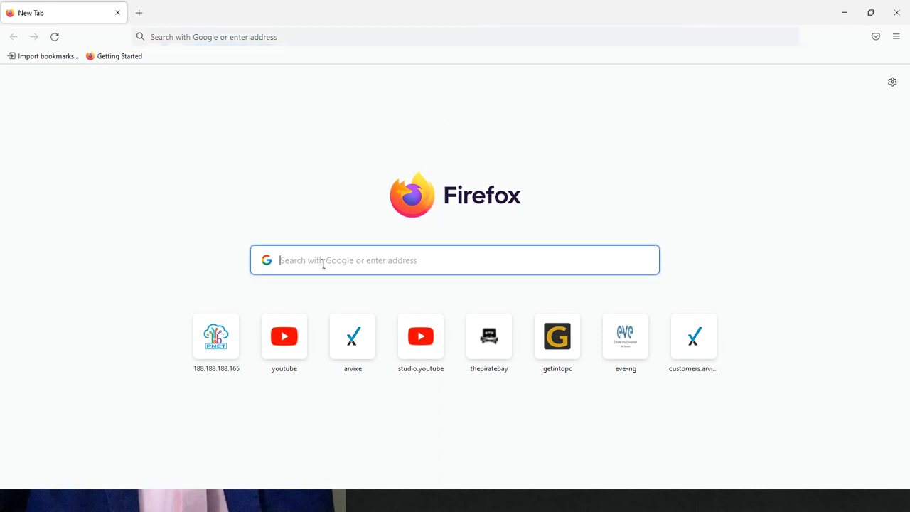
text(FQDN)
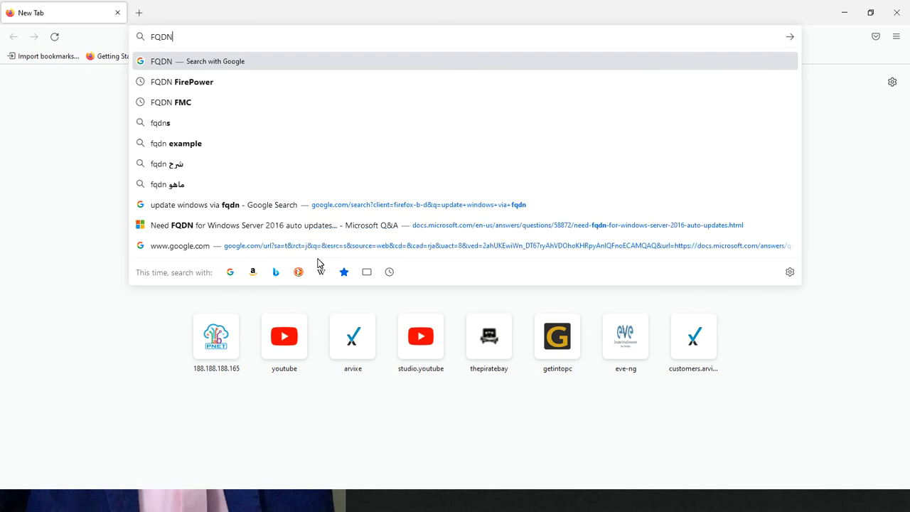
text( Micro)
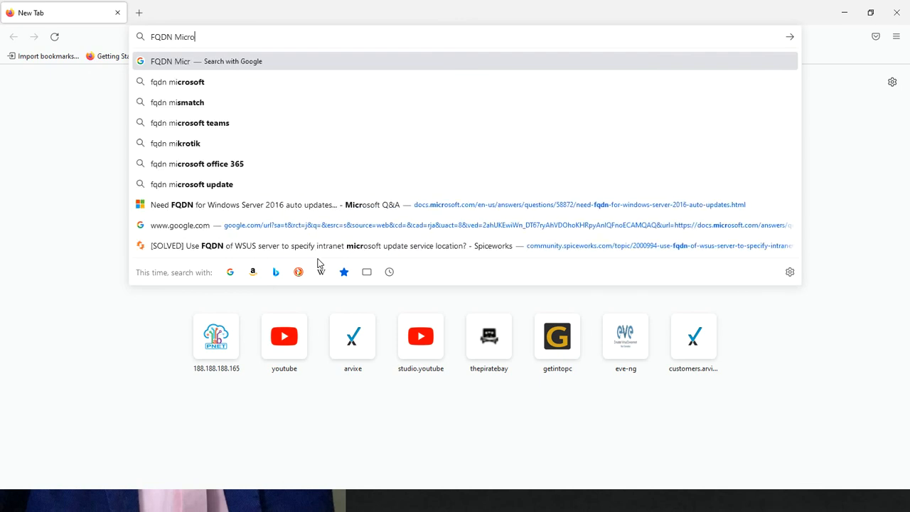
text(soft update)
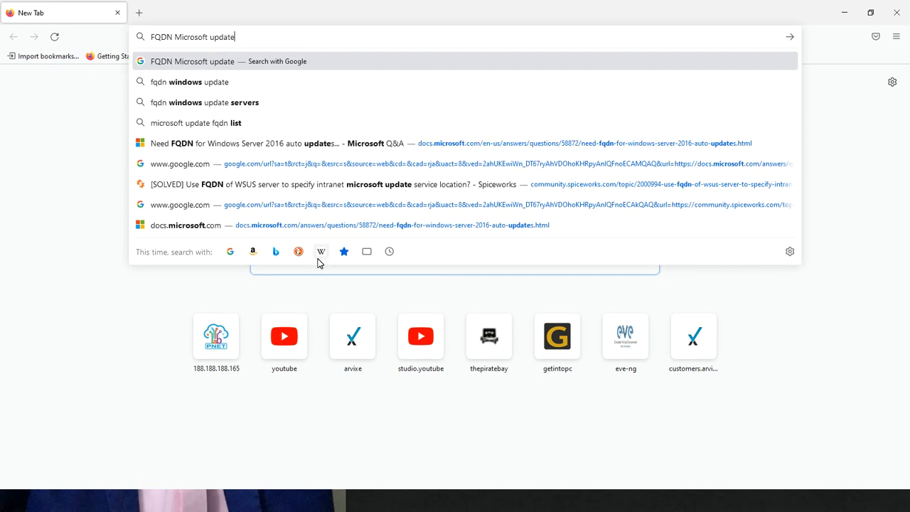
key(Return)
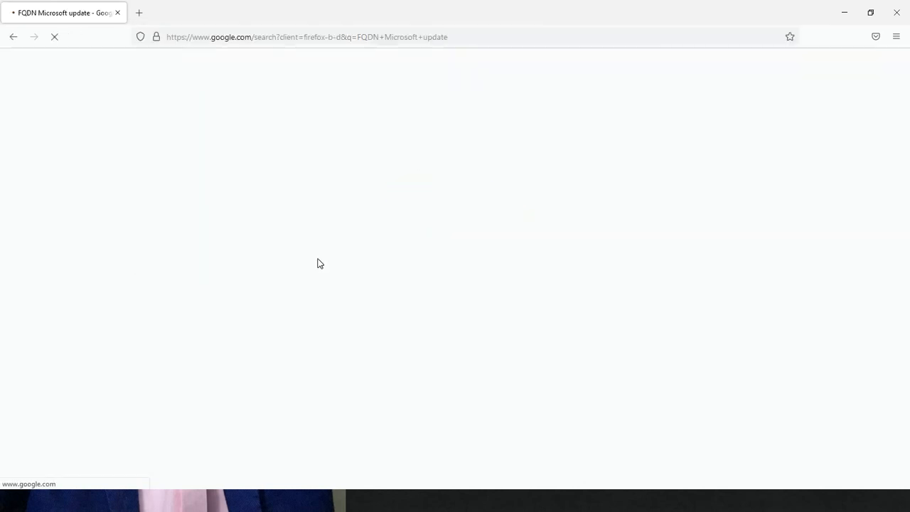
Open the Microsoft Q&A result "Need FQDN for Windows Server 2016 auto updates" and examine the answer listing the required update sites
click(270, 178)
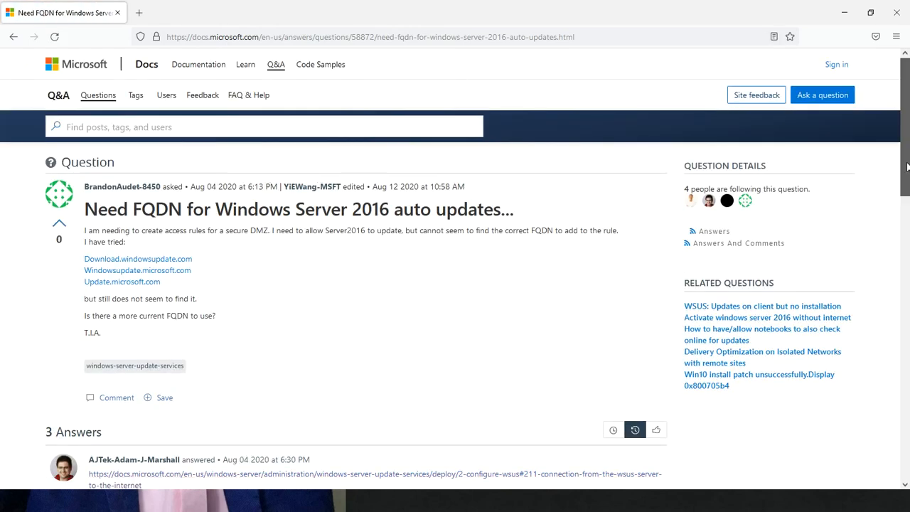
scroll(869, 305, down, 10)
scroll(849, 398, down, 2)
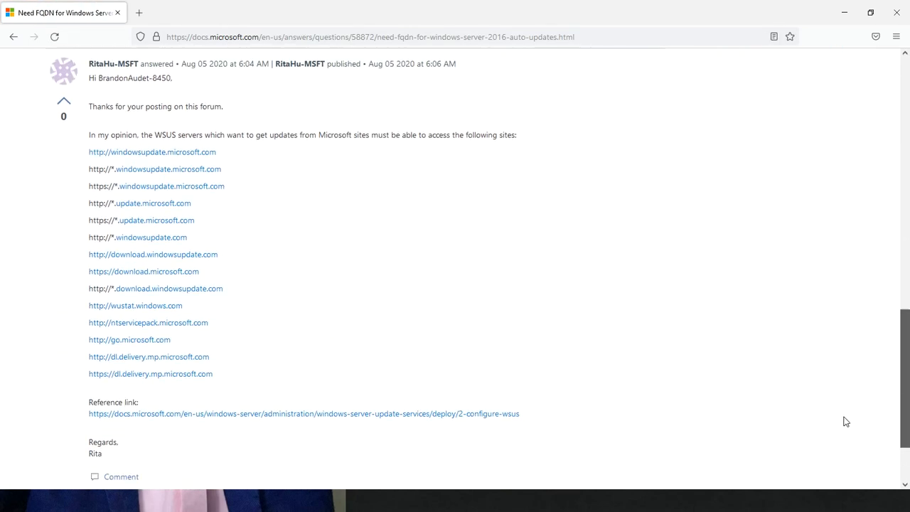
key(Home)
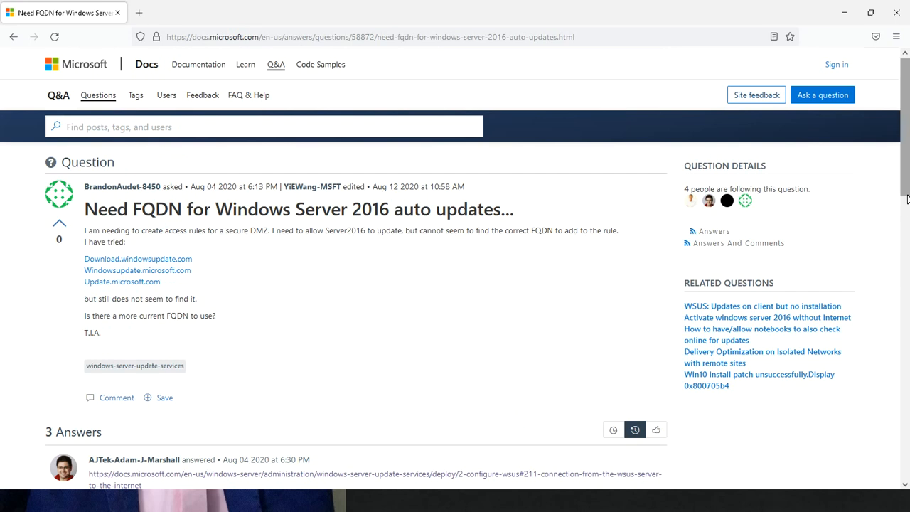
drag(903, 179, 867, 425)
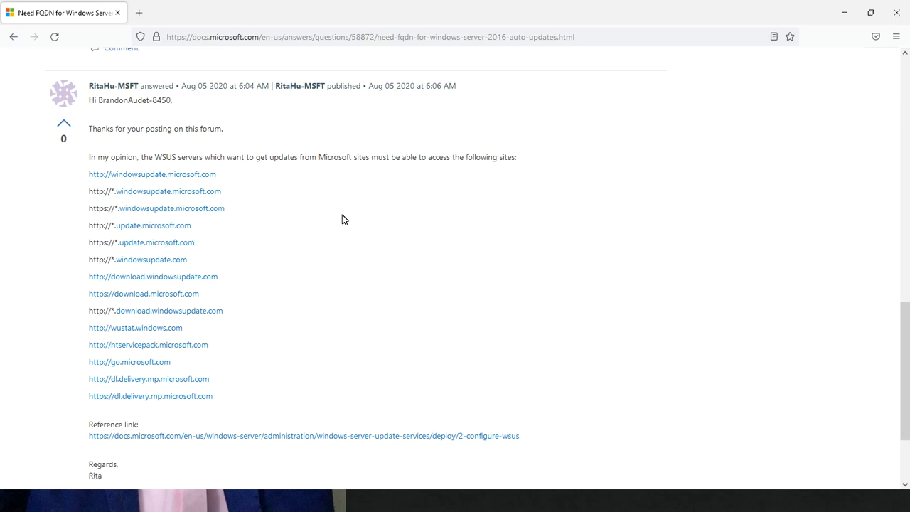
Switch back to the Management PC console showing the Network objects list in Firepower Management Center
key(alt+Tab)
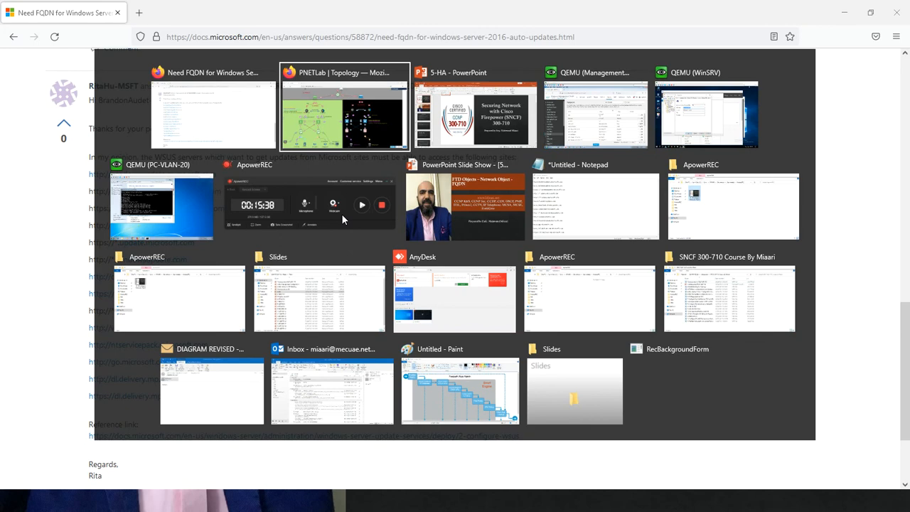
key(alt+Tab)
key(alt+Tab)
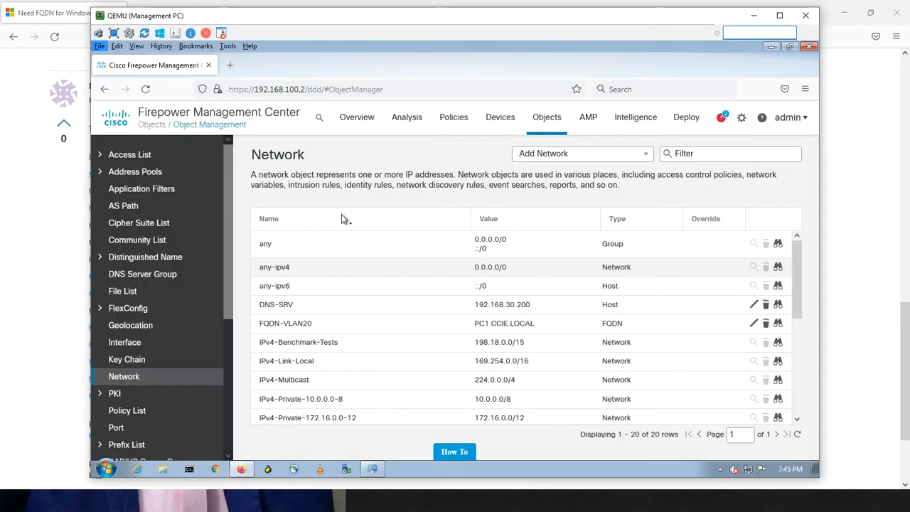
Start a new network object named FQDN-MS1 and set its network type to FQDN
click(649, 158)
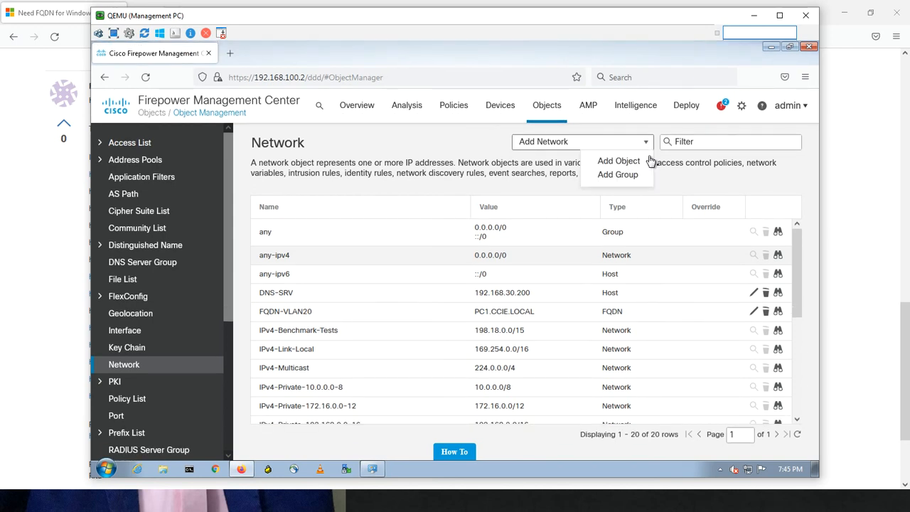
click(632, 162)
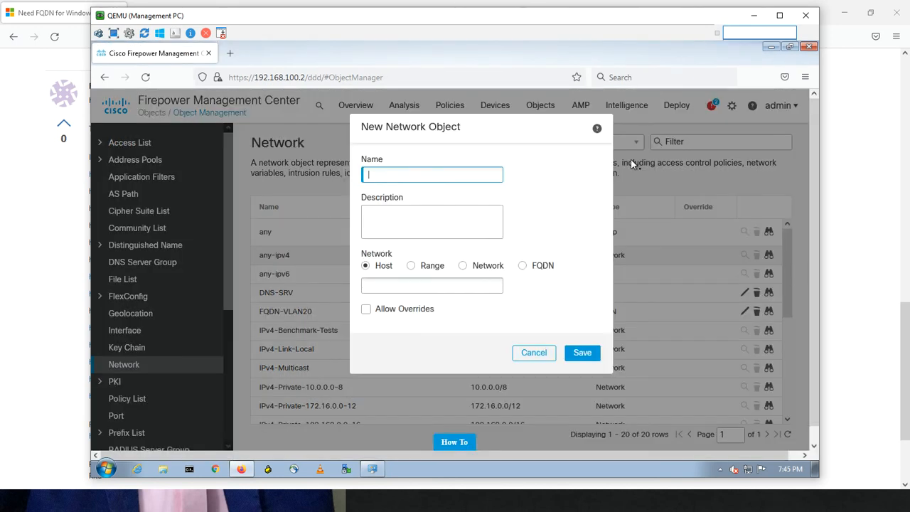
text(FQDN-M)
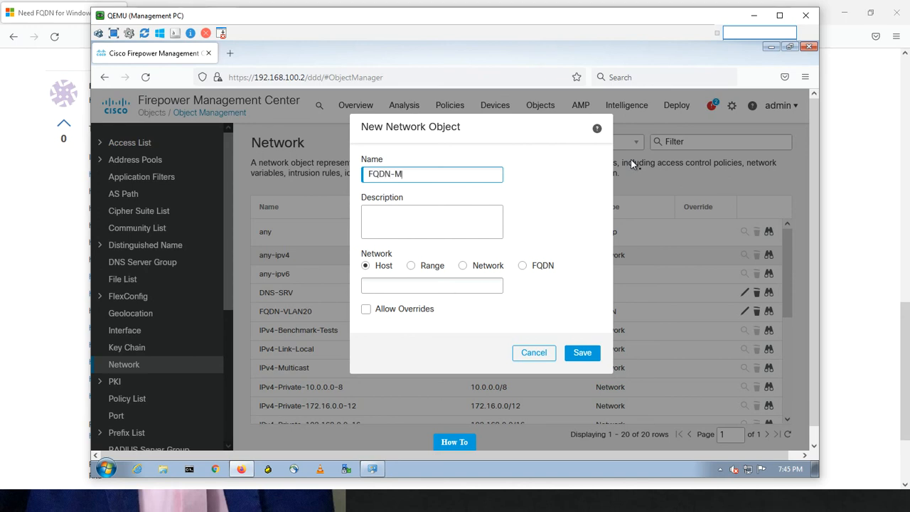
text(S1)
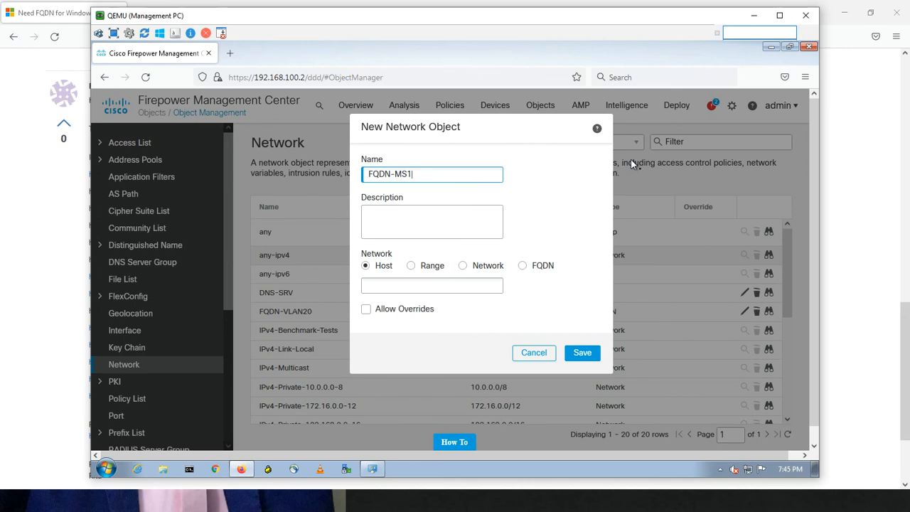
click(524, 265)
click(436, 286)
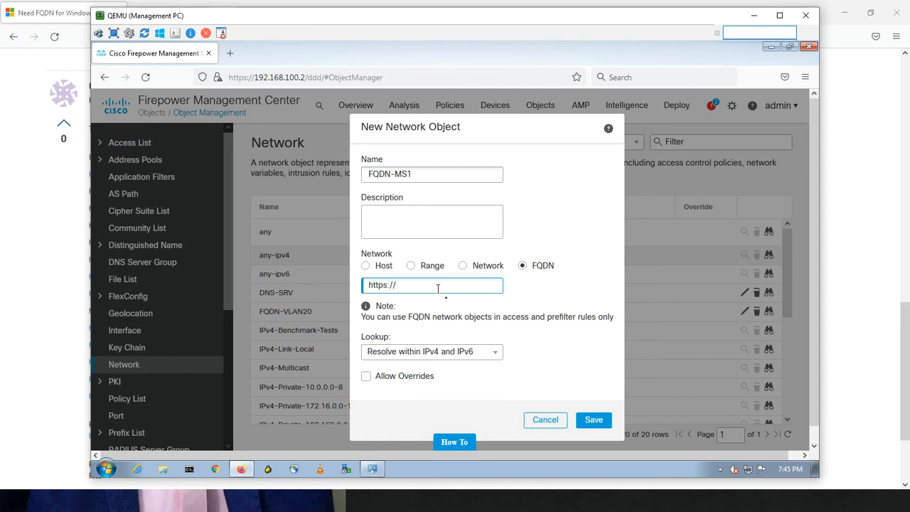
text(*)
click(593, 421)
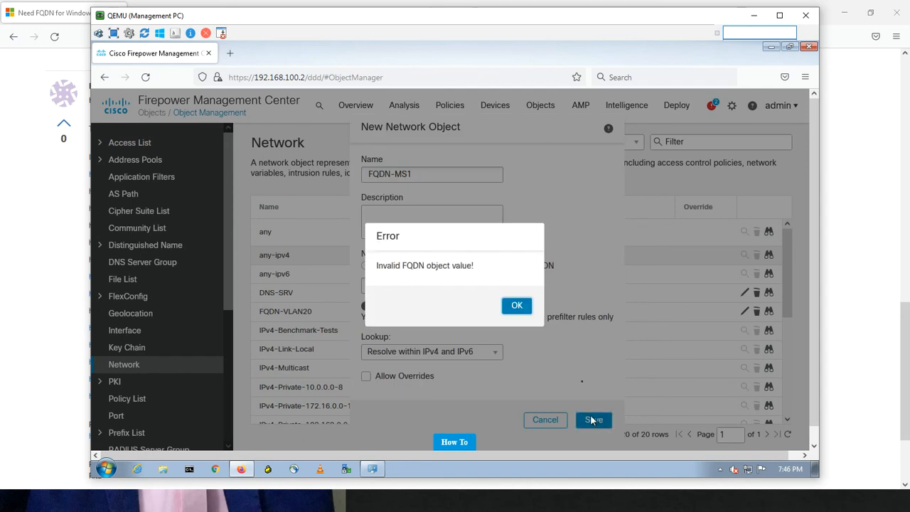
click(511, 310)
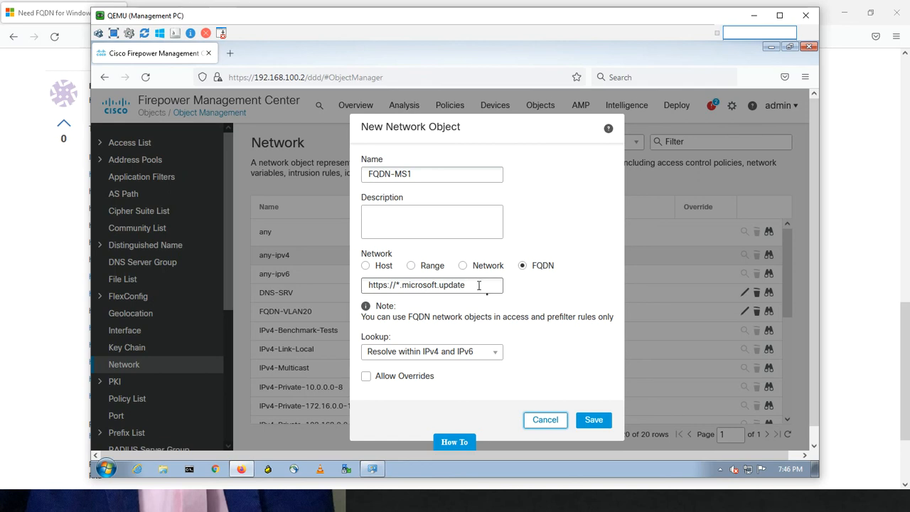
Select the entered wildcard FQDN value, then discard the new network object without saving
click(479, 285)
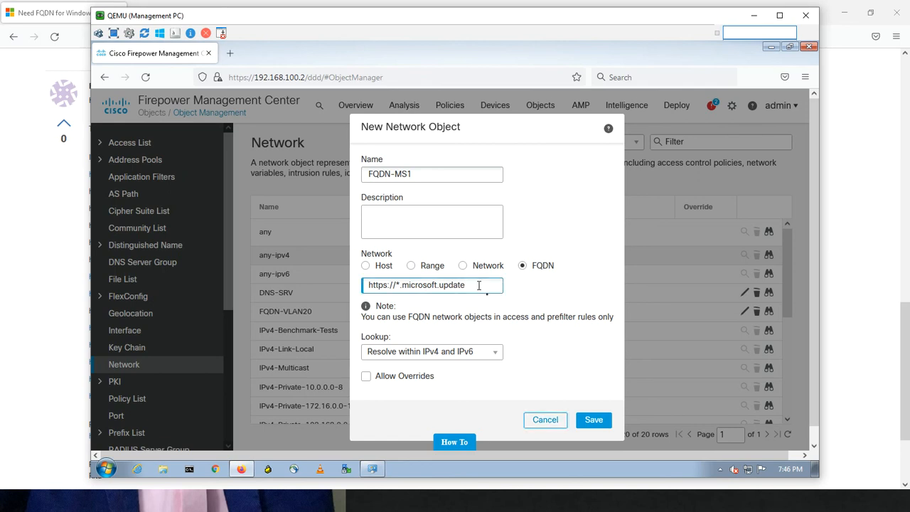
drag(478, 285, 366, 286)
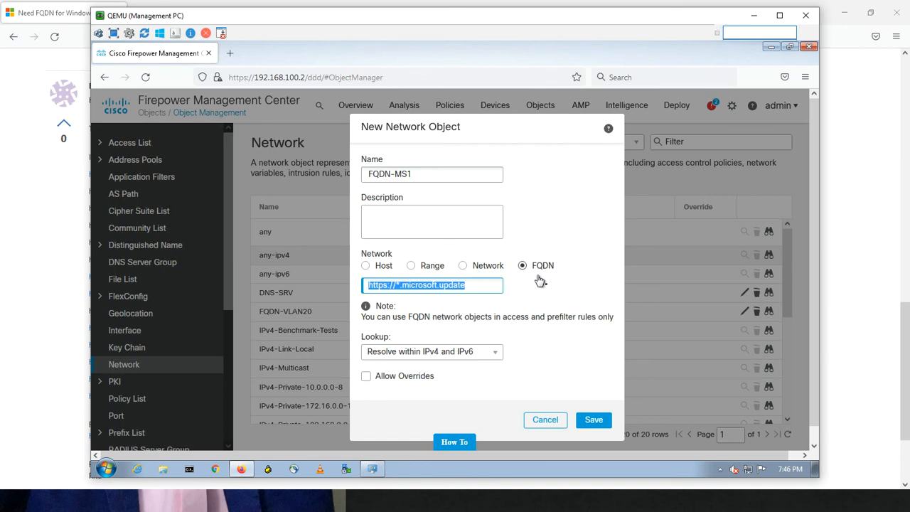
click(545, 420)
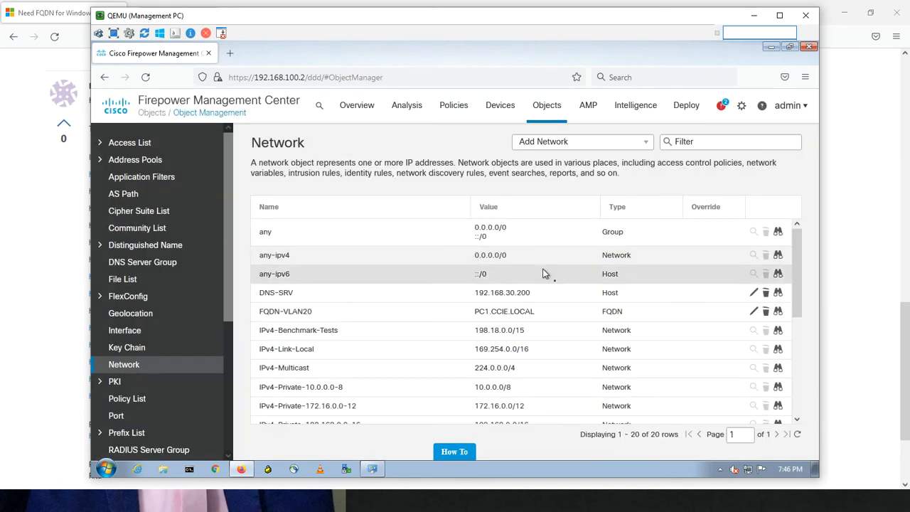